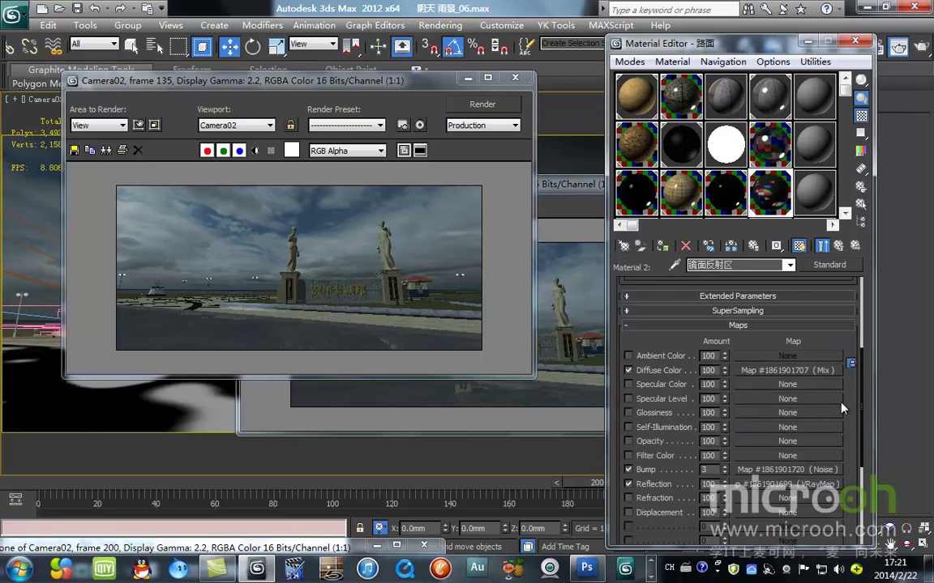
- Go to the mask bitmap of the ground material's diffuse Mix map and render the Camera02 view at frame 200
click(800, 372)
click(839, 245)
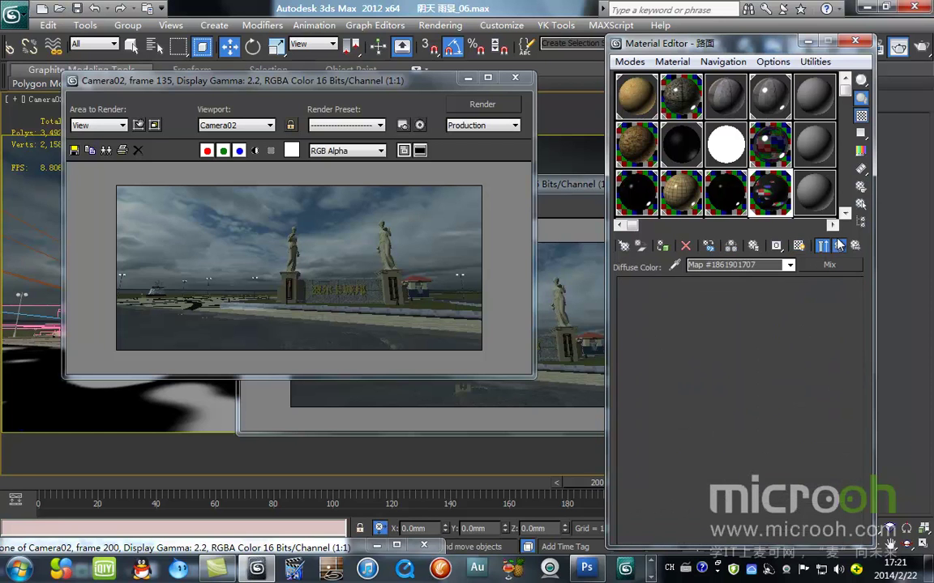
click(840, 245)
click(751, 349)
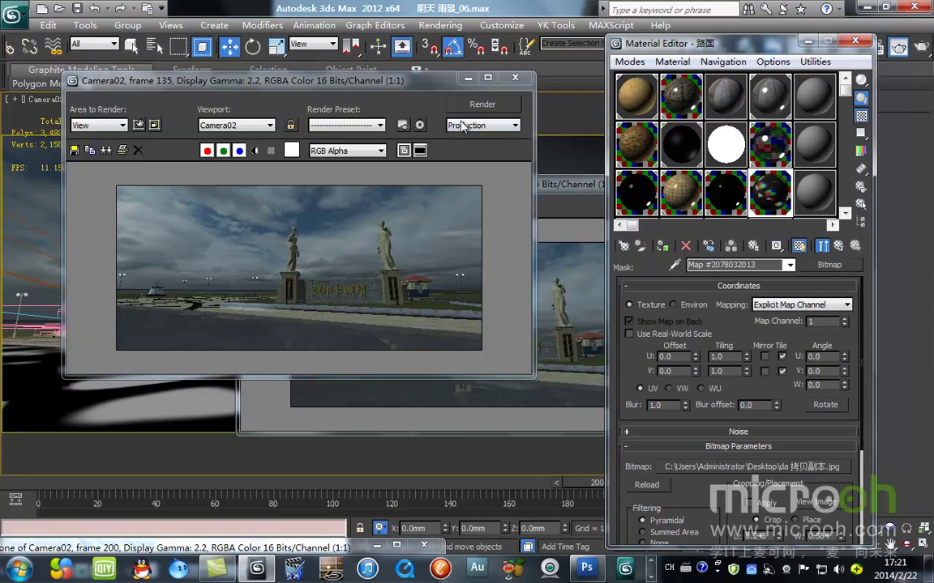
click(480, 104)
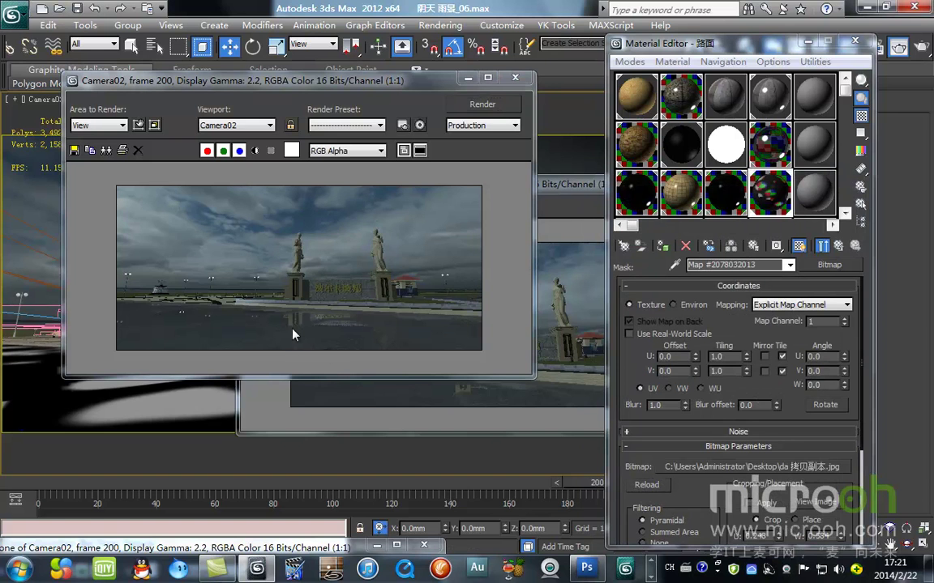
- Examine the ground reflections in the frame 200 render at maximized, enlarged size, and return to the 3ds Max workspace
double_click(340, 79)
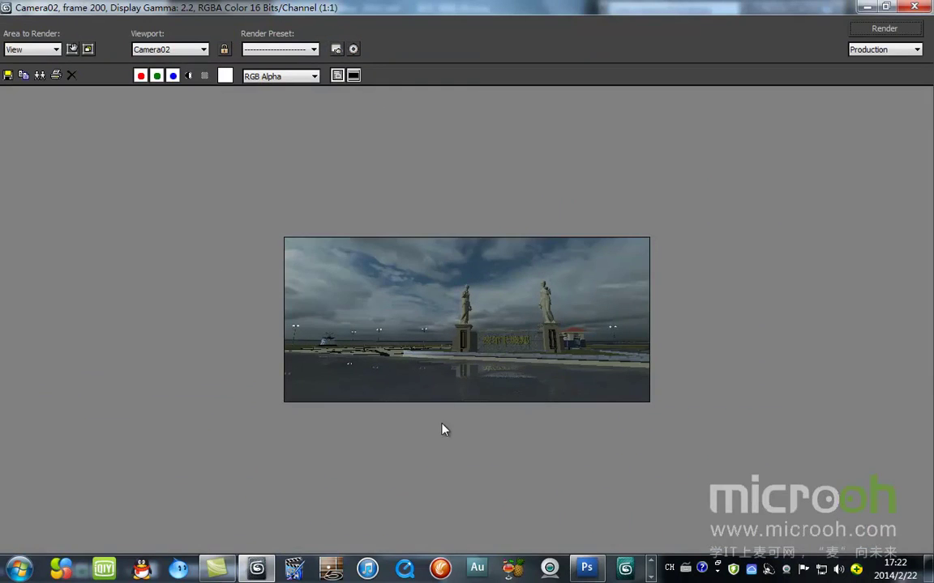
scroll(441, 430, up, 1)
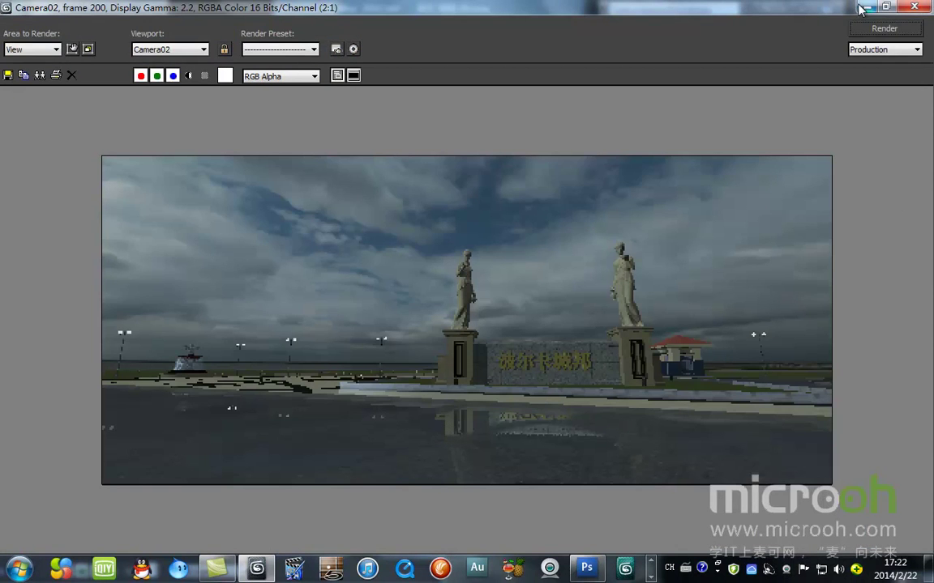
double_click(776, 8)
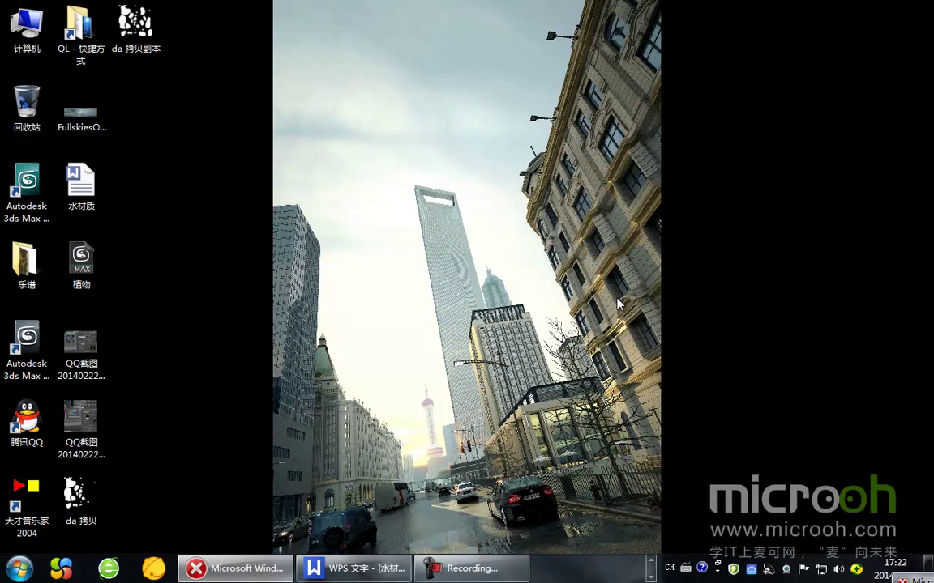
click(651, 561)
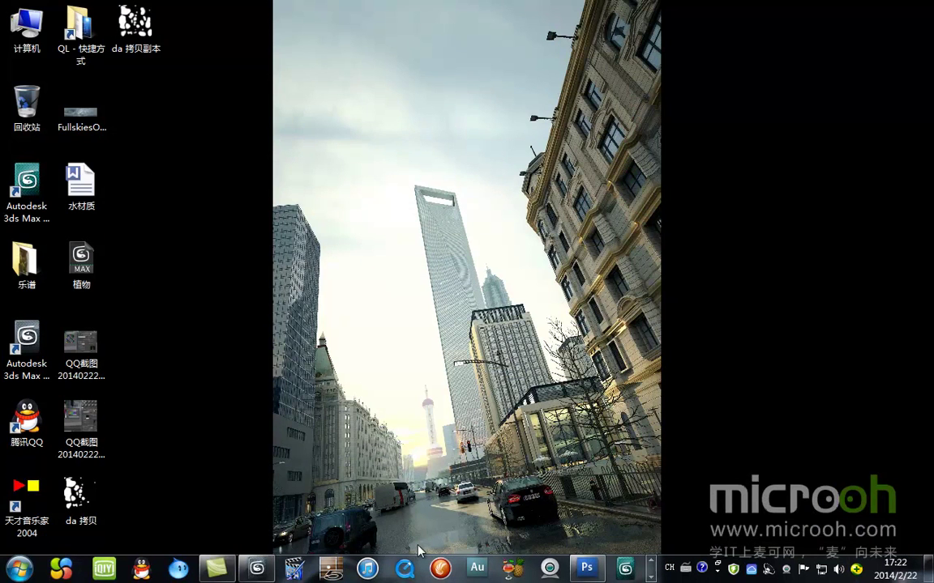
click(256, 568)
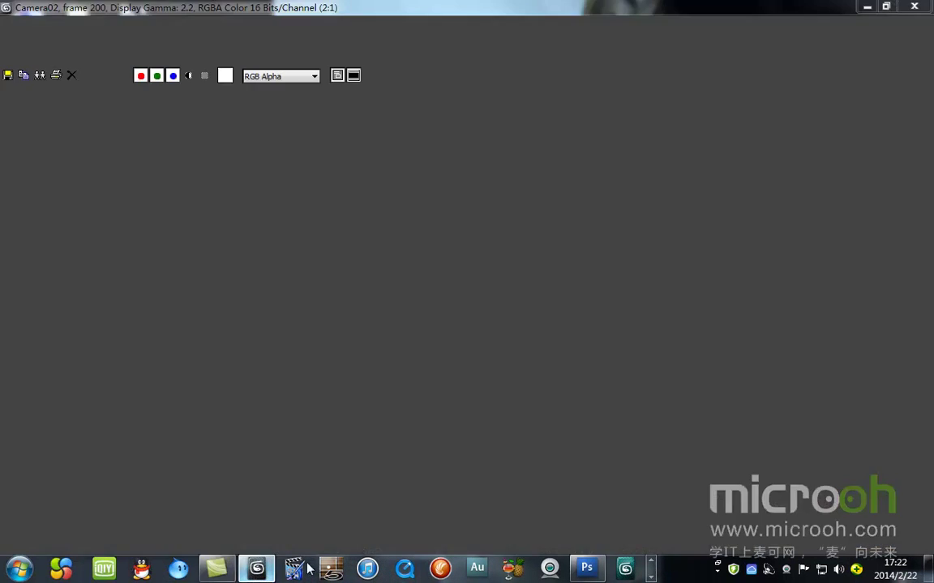
double_click(549, 7)
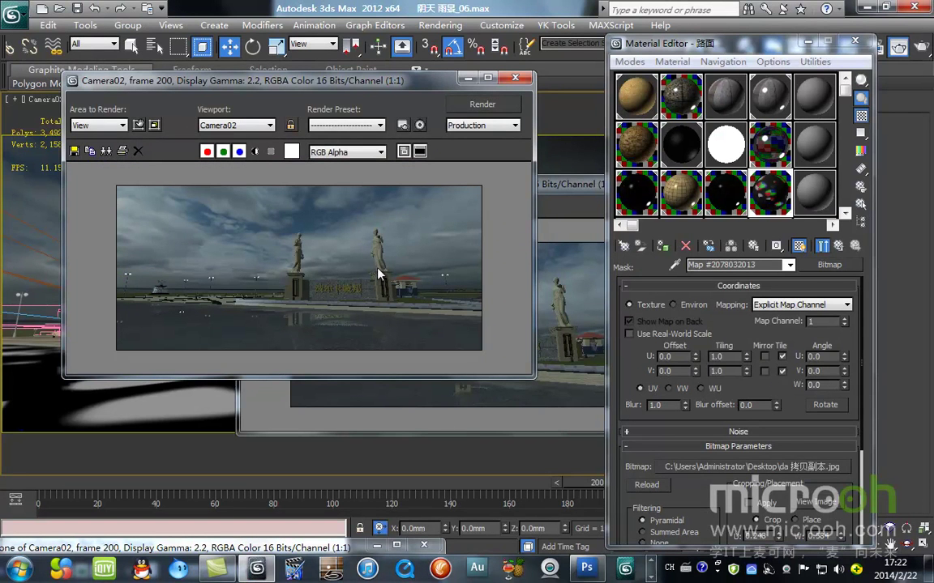
- Open the mask bitmap's cropping preview and apply the cropping
drag(373, 91, 390, 114)
click(819, 496)
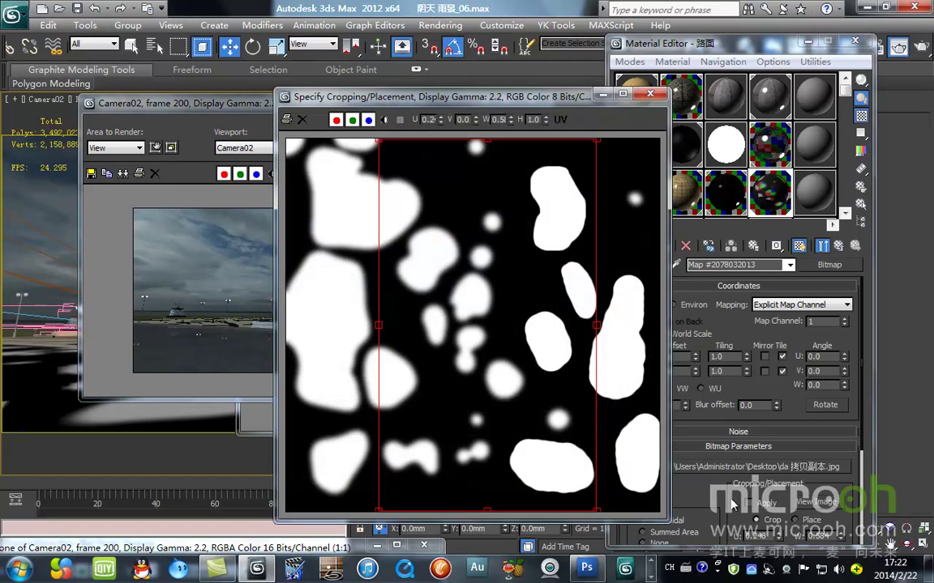
click(756, 510)
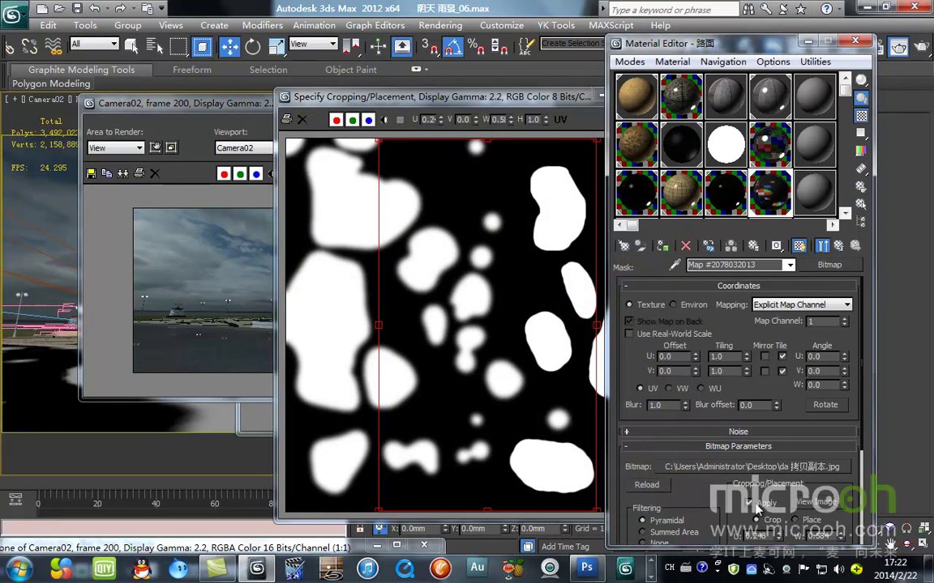
- Close the Camera02 render window and its clone, and move the cropping preview clear of the viewport
click(244, 108)
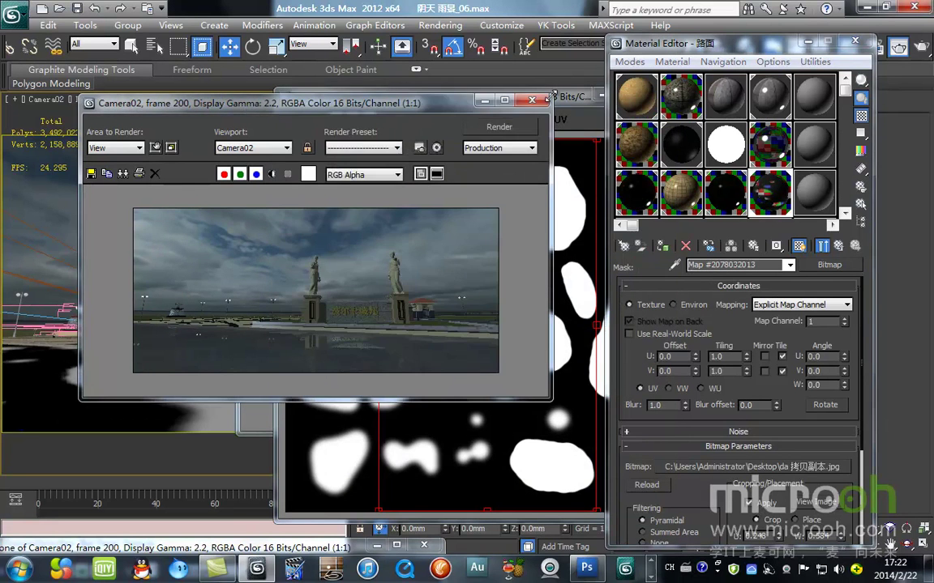
click(526, 102)
mouse_move(518, 98)
mouse_down()
mouse_move(692, 497)
mouse_move(385, 371)
mouse_up()
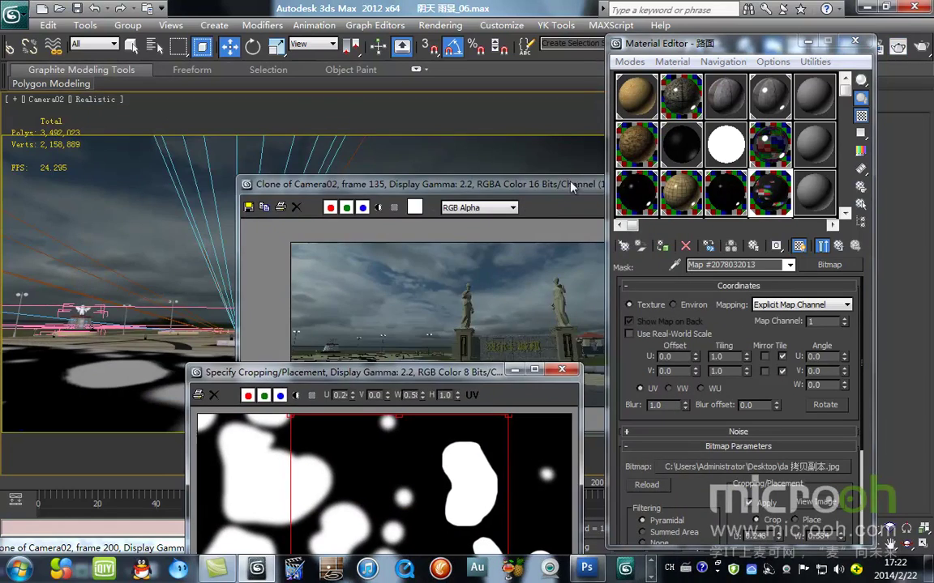
drag(522, 183, 397, 109)
click(581, 111)
drag(444, 377, 871, 13)
- Shift the mask bitmap's crop region to the image's right edge with cropping applied, and close the Material Editor
click(757, 507)
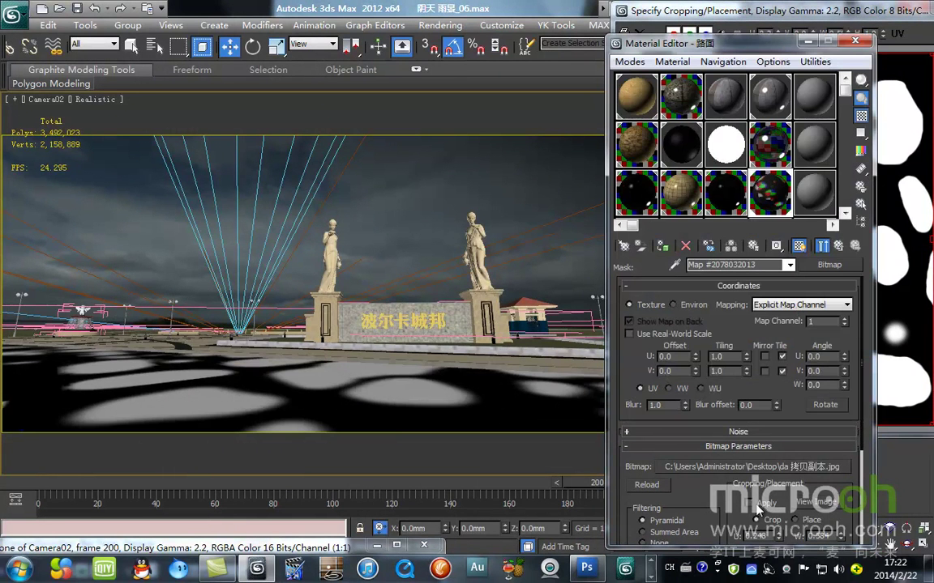
click(807, 505)
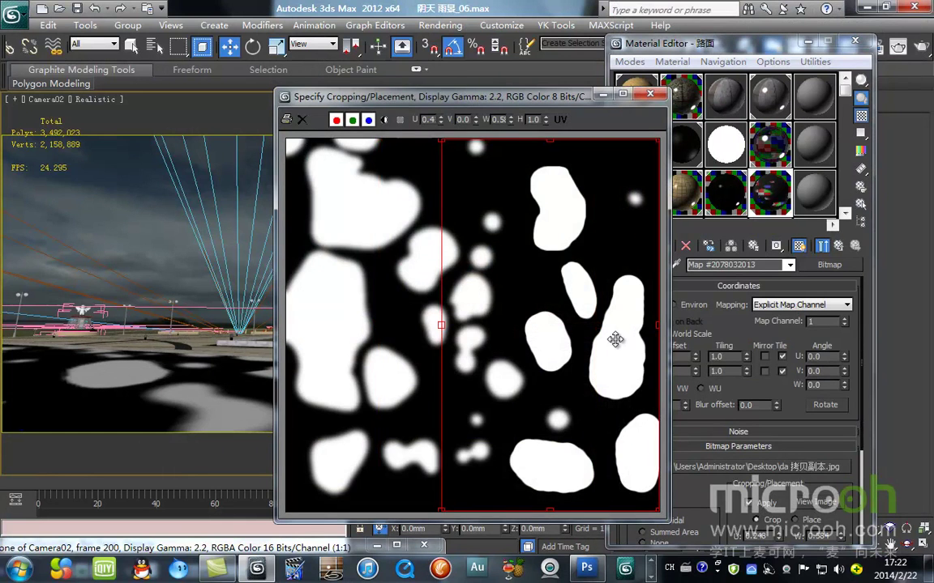
click(649, 94)
click(857, 41)
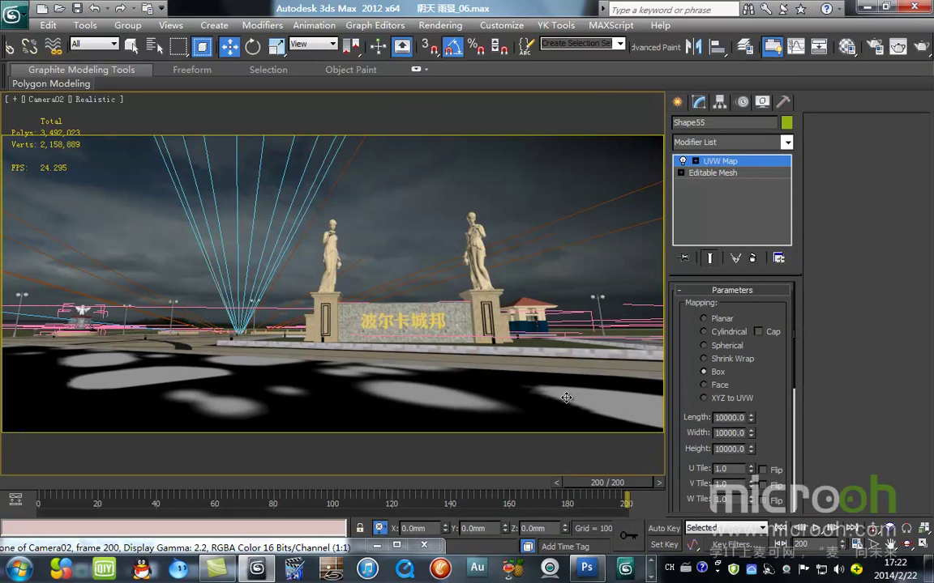
- Restrict the selection filter to Lights and set the timeline to frame 0
click(103, 44)
click(81, 83)
drag(44, 489, 8, 492)
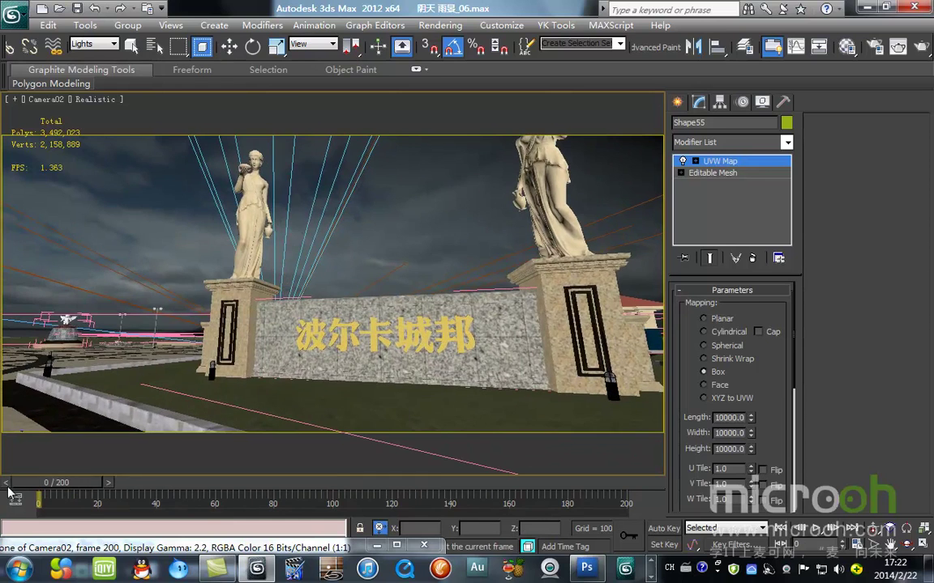
- Unhide all objects and layers from the Top view, and return the viewport to the Camera02 view
key(w)
key(t)
click(577, 289)
scroll(366, 267, up, 9)
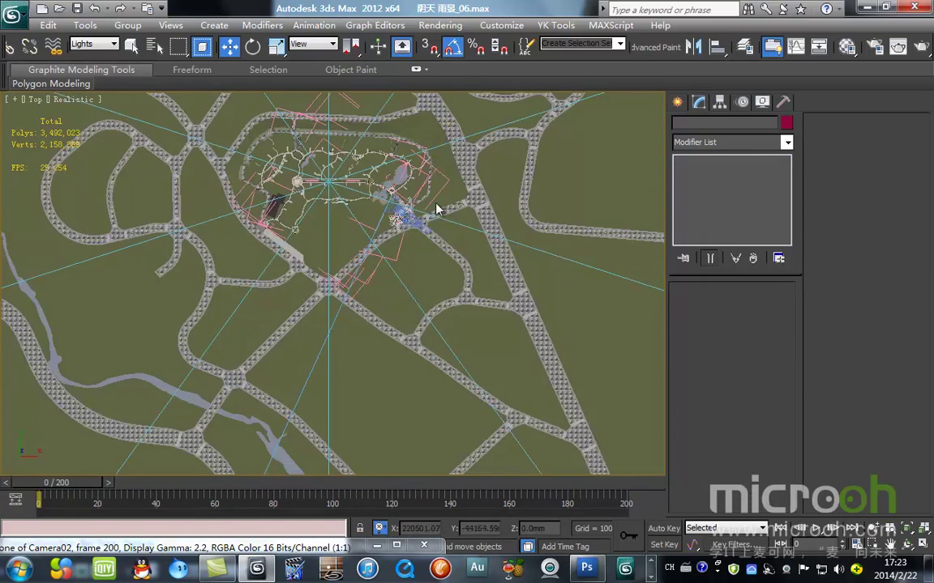
middle_drag(437, 208, 421, 327)
right_click(417, 305)
click(443, 239)
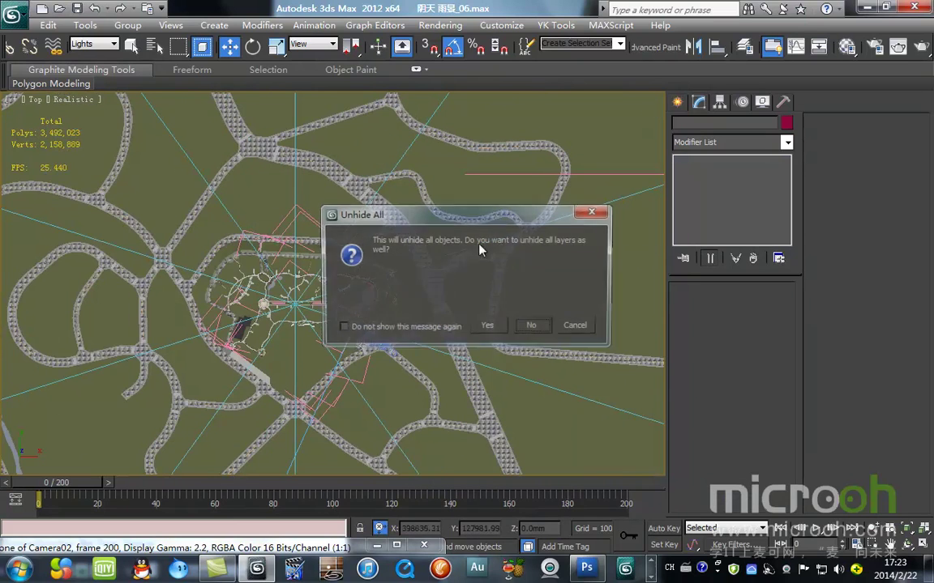
click(487, 326)
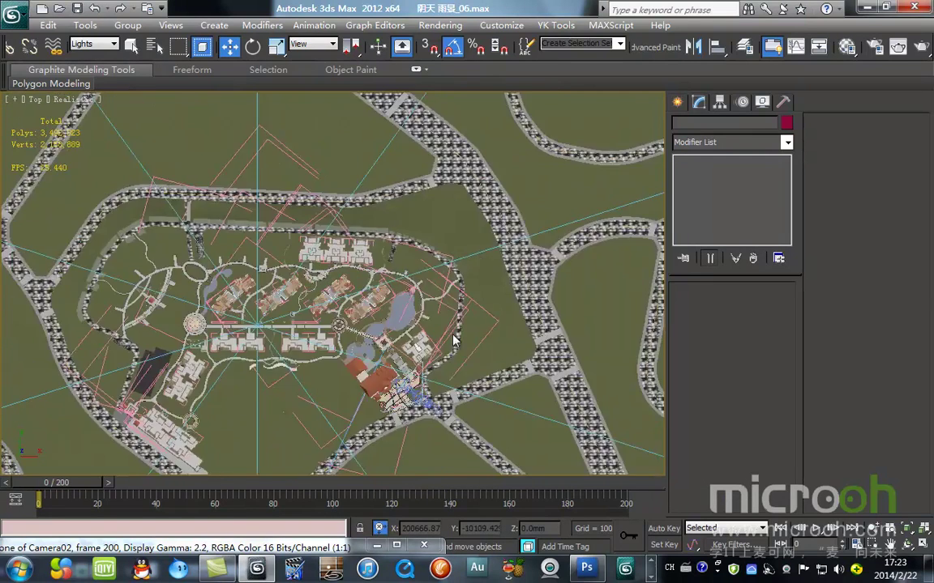
key(c)
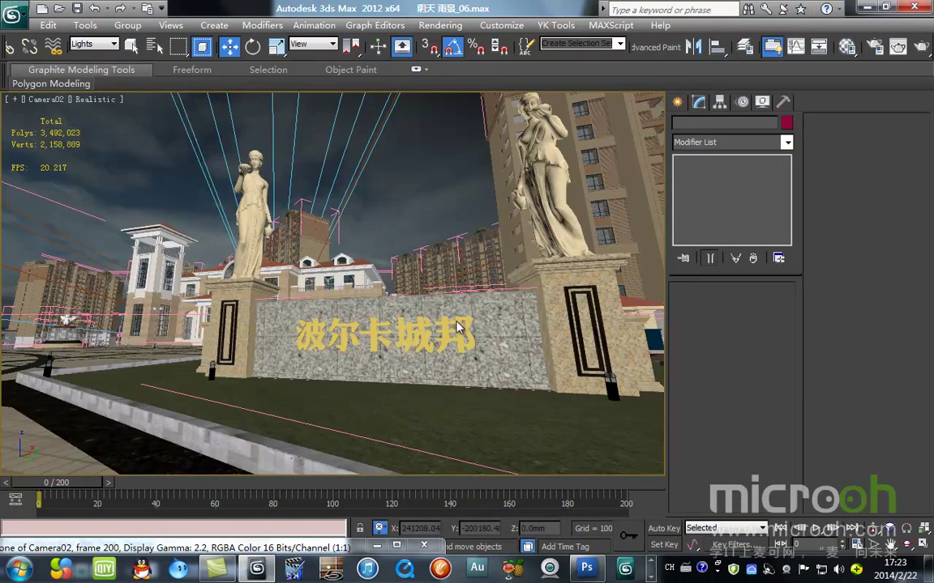
- Bring up the last Camera02 render for review and minimize its window
click(435, 25)
click(487, 76)
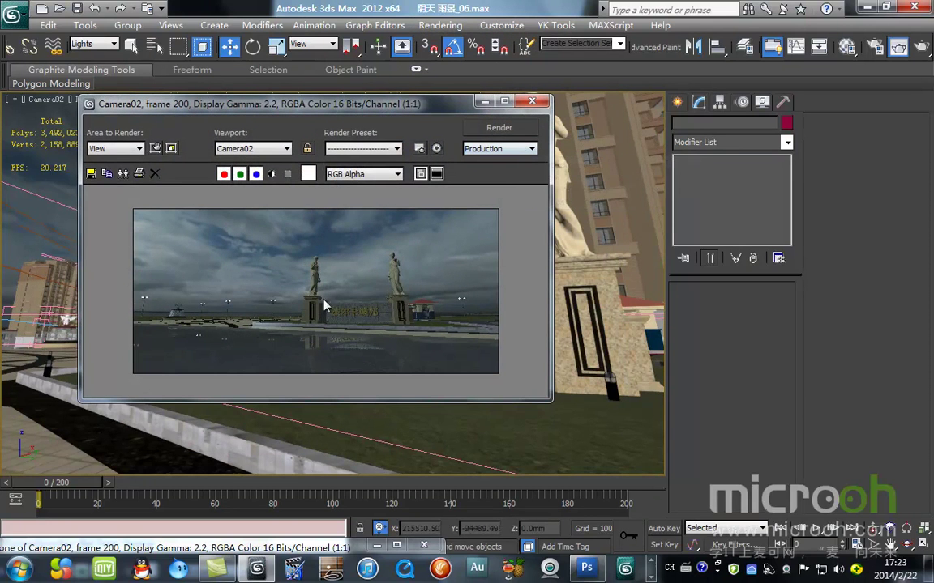
click(484, 103)
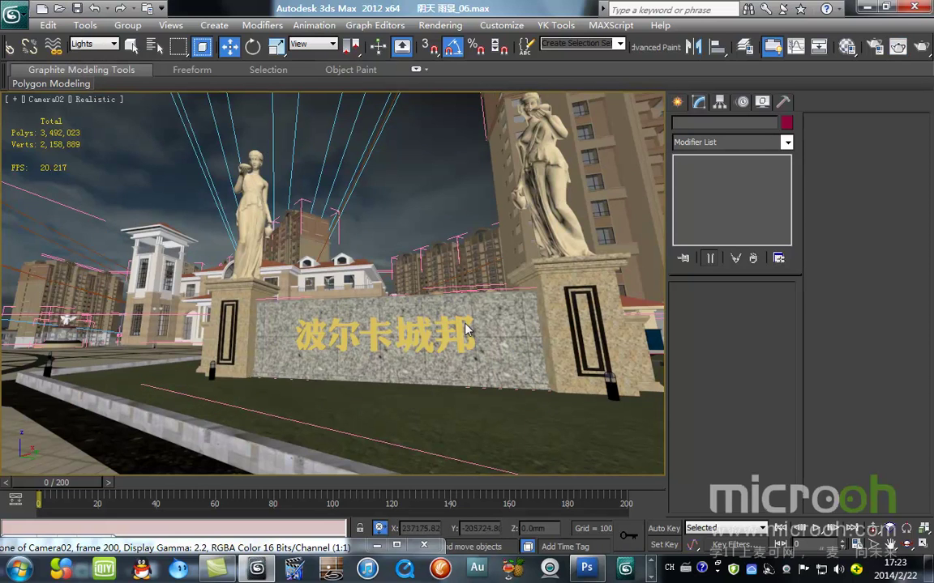
- Open the Material Editor over the viewport and clear its sample slots with the slot utility
click(847, 46)
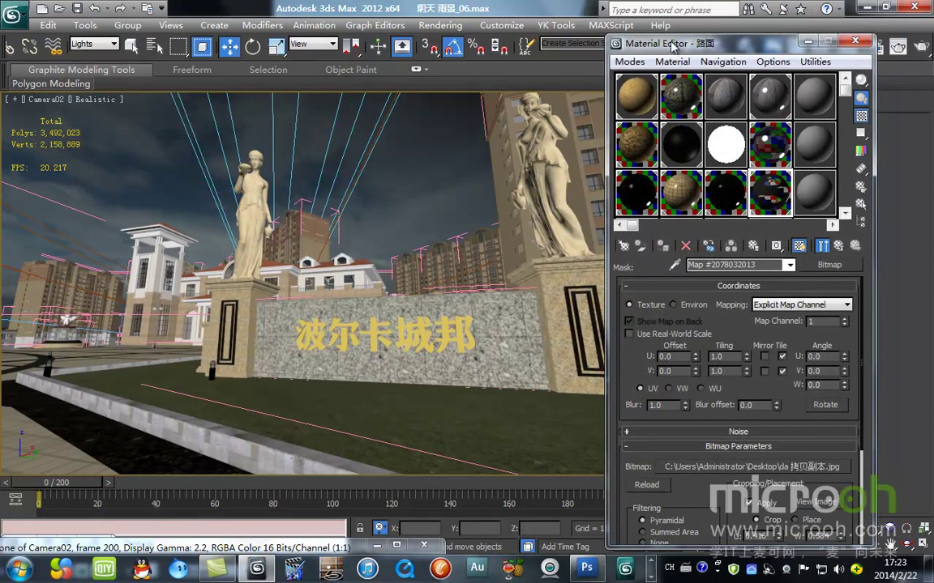
drag(744, 54, 585, 59)
click(654, 67)
click(705, 166)
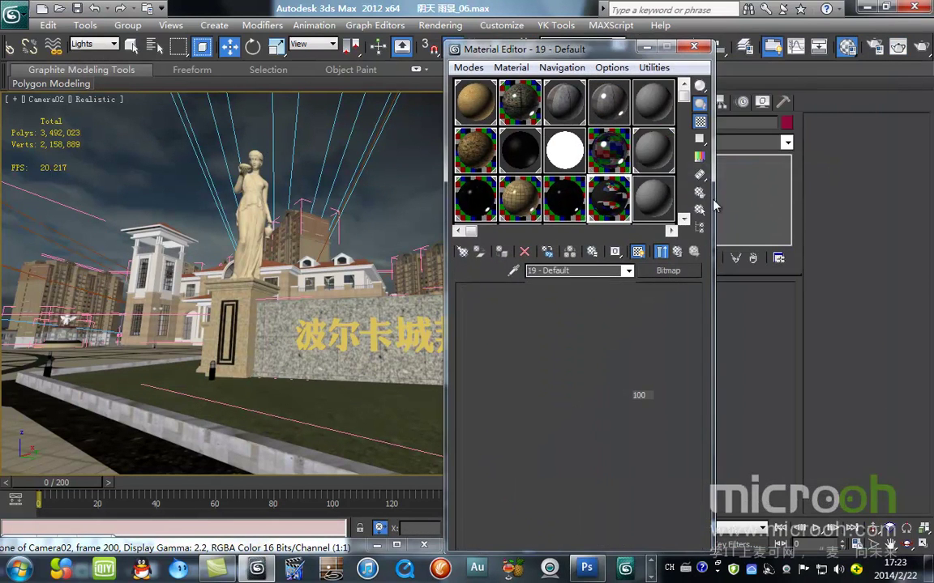
drag(604, 56, 650, 72)
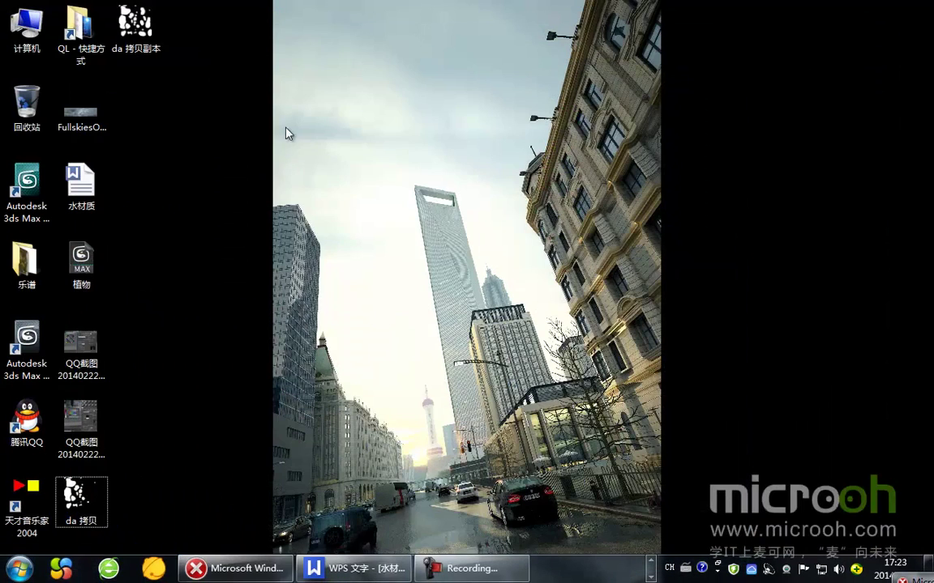
- Switch to the desktop and open the maps folder through the QL shortcut, under 2012.6.20 and ML高级教程
right_click(286, 134)
click(354, 177)
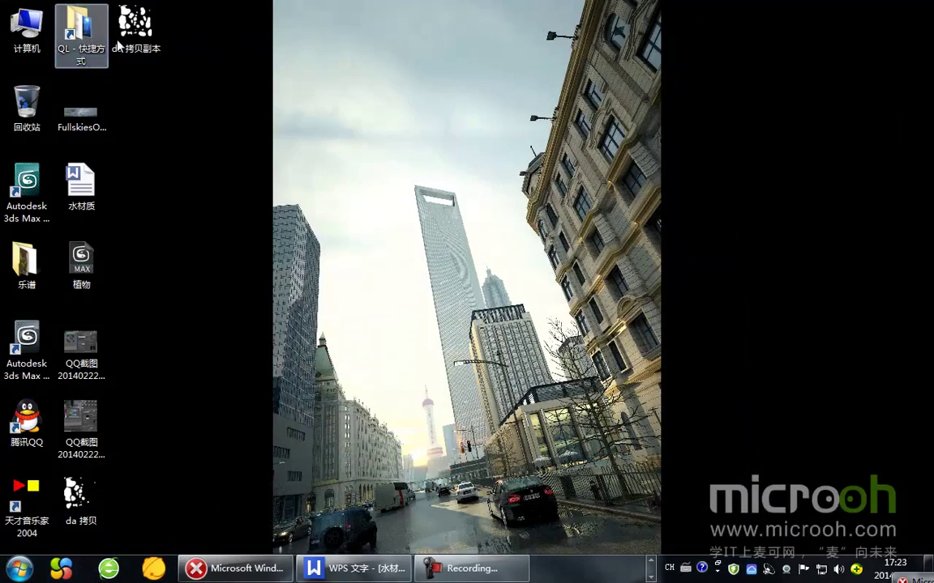
double_click(85, 33)
double_click(327, 123)
double_click(235, 130)
double_click(166, 130)
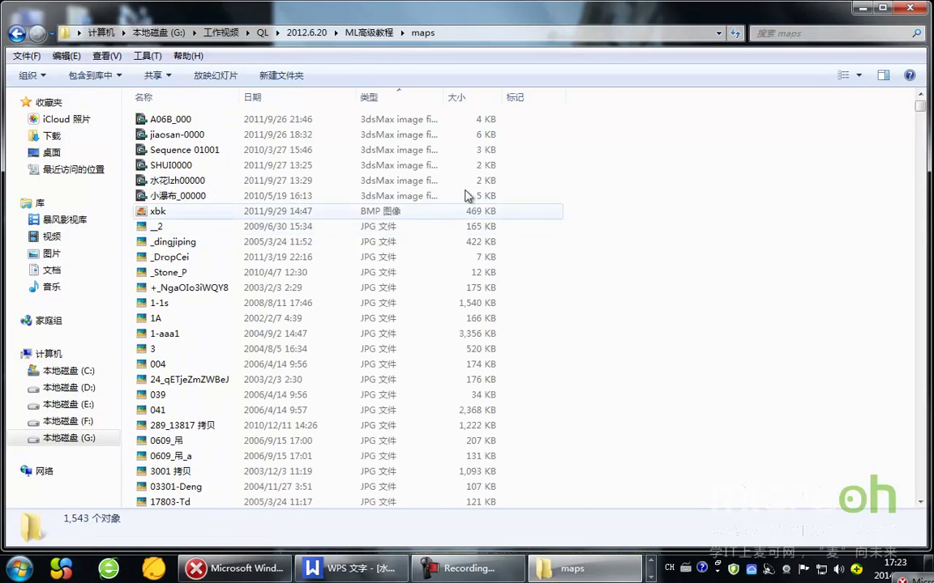
- Display the maps folder's files as icon thumbnails in a maximized window
click(858, 75)
click(797, 43)
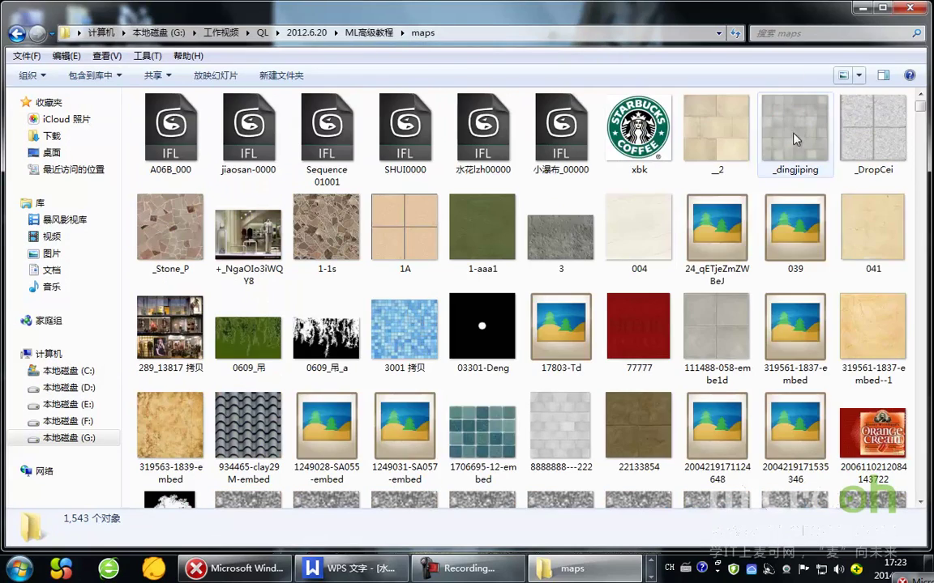
double_click(679, 8)
- Look through the texture thumbnails and image sequences in the maps folder, and go back to the ML高级教程 folder
drag(929, 100, 929, 514)
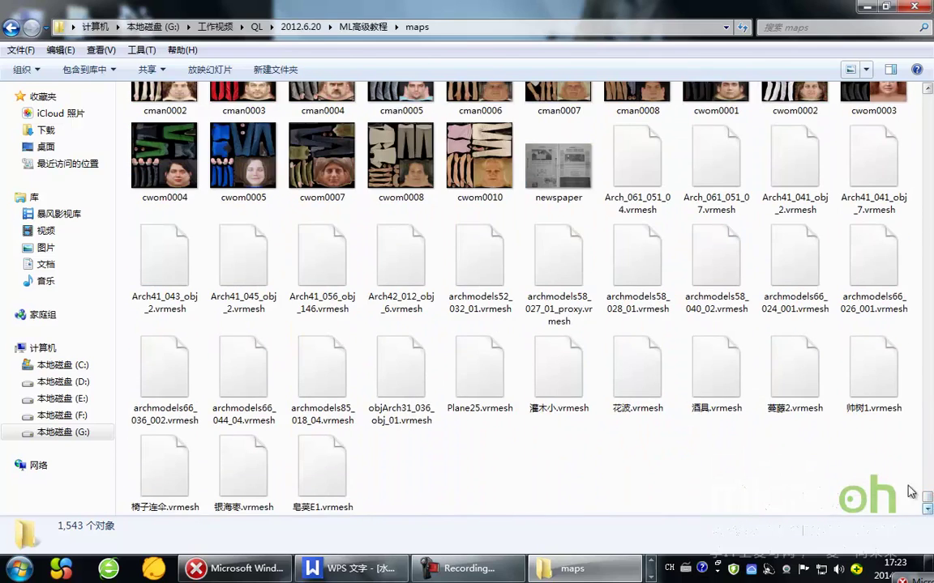
scroll(835, 457, up, 5)
scroll(819, 433, up, 20)
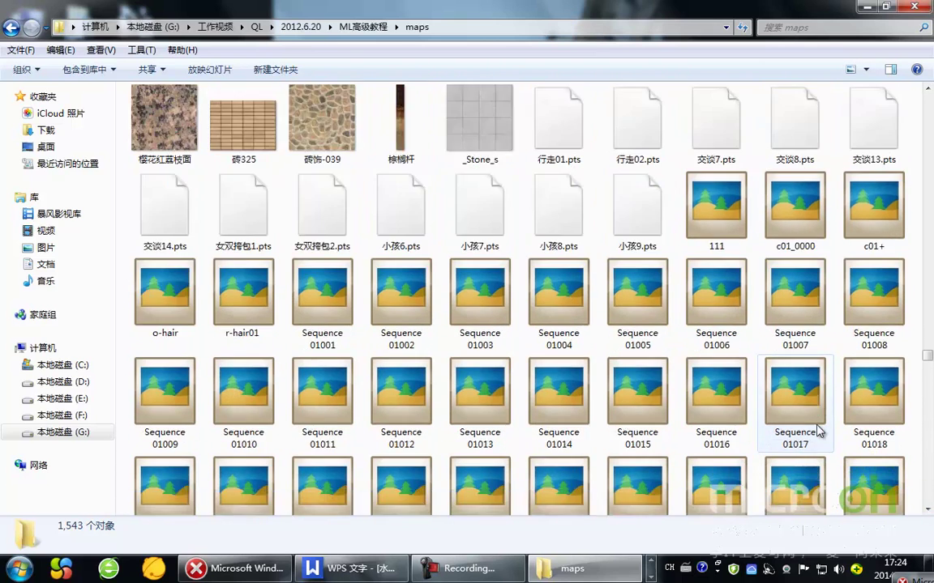
scroll(819, 434, up, 3)
scroll(819, 433, down, 5)
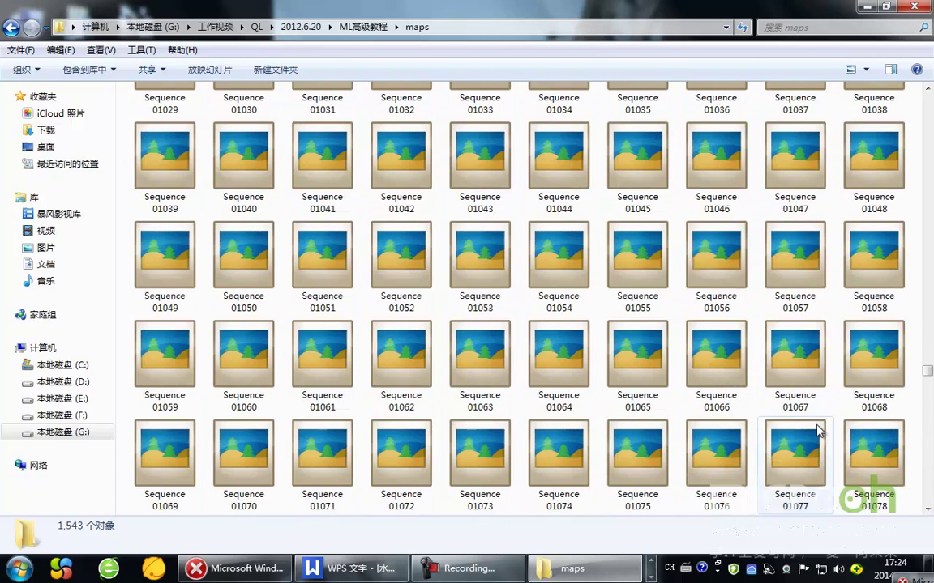
scroll(818, 432, down, 10)
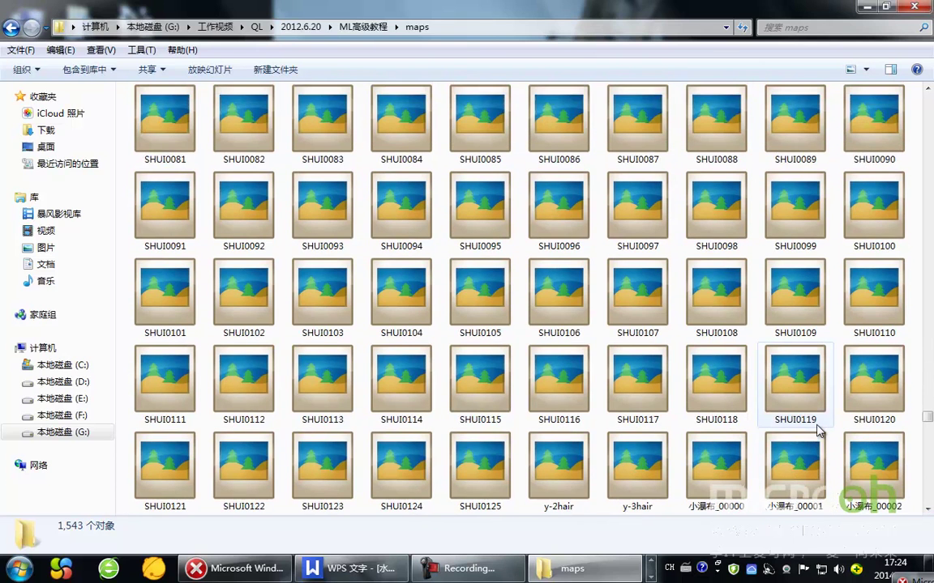
scroll(818, 432, down, 9)
scroll(815, 381, up, 12)
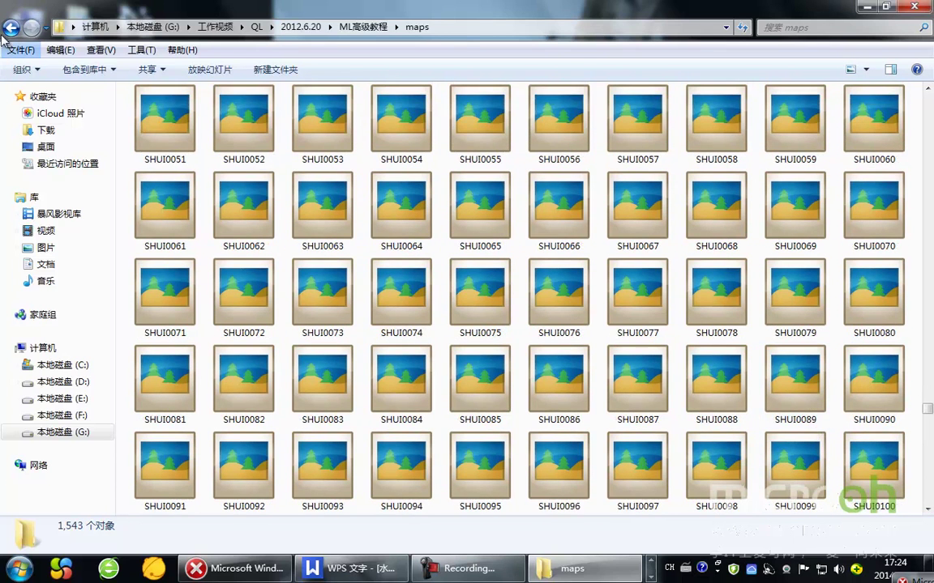
click(10, 29)
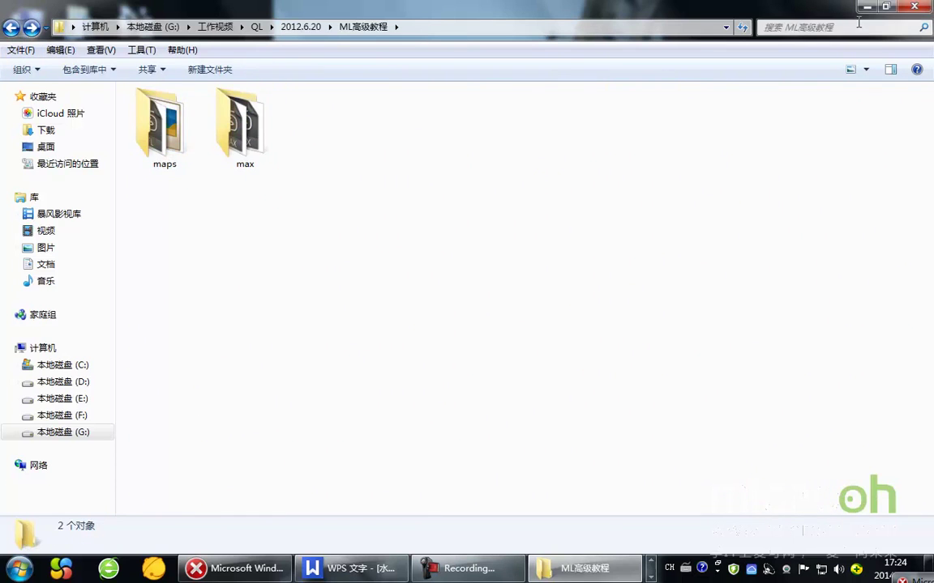
- Load BBN.jpg from the maps folder as the diffuse map of an empty material slot and check the bitmap image
click(864, 7)
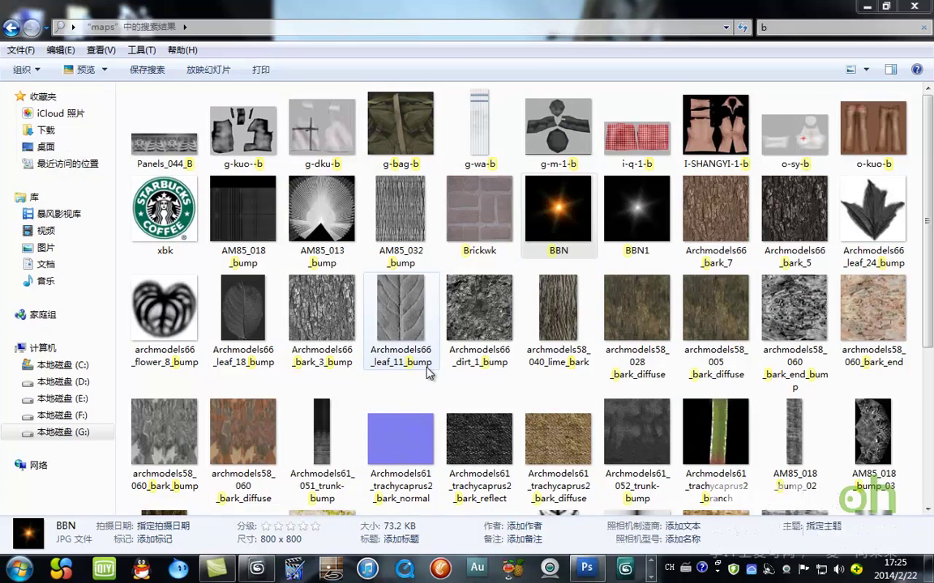
drag(557, 212, 691, 213)
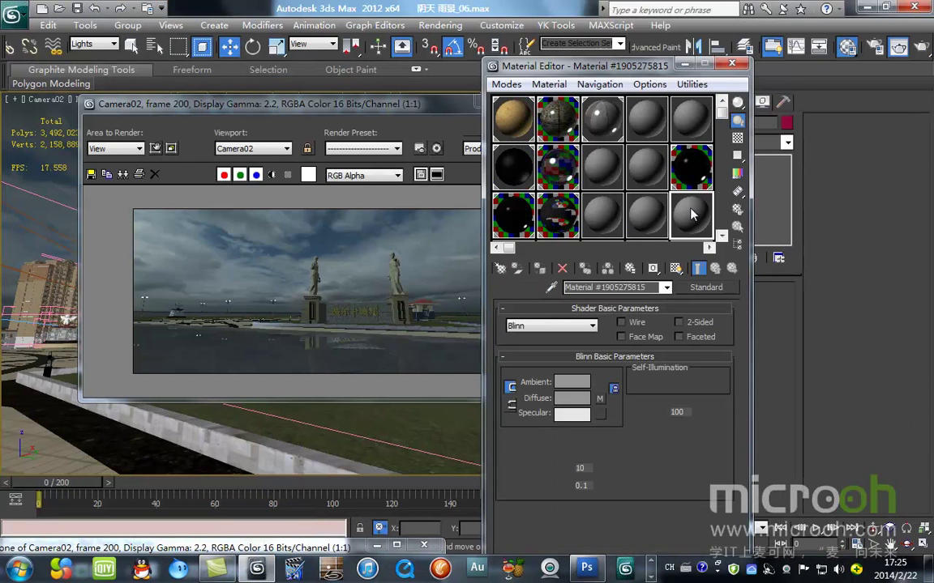
drag(320, 103, 184, 110)
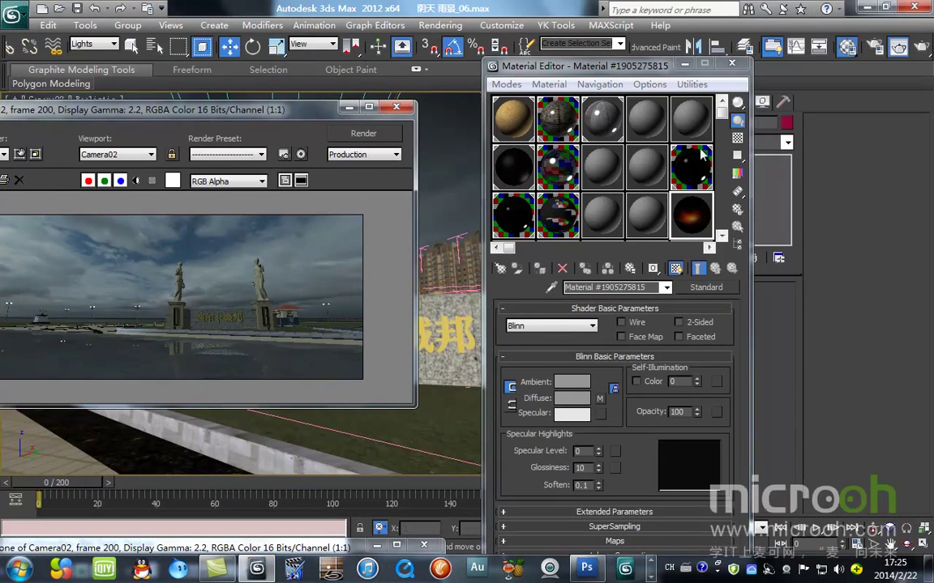
click(600, 399)
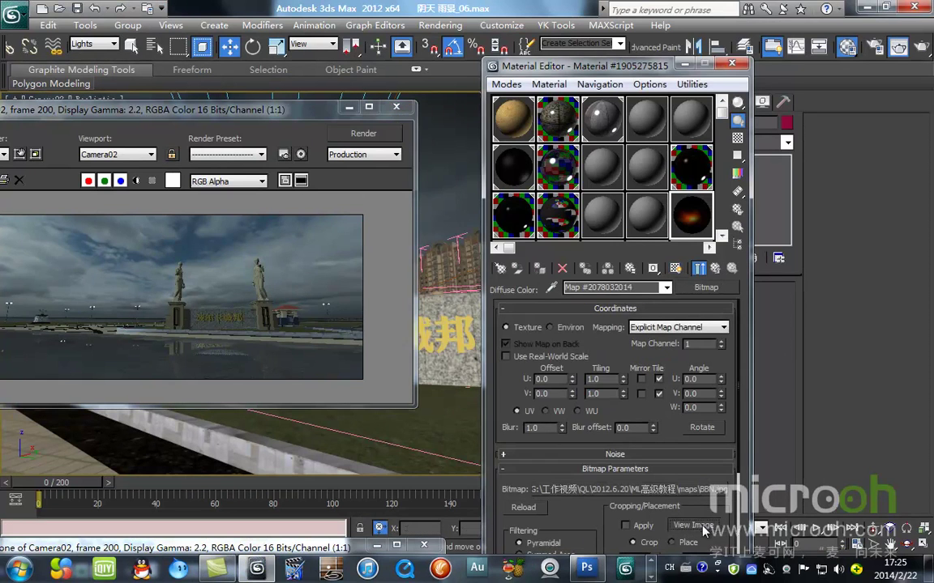
click(693, 525)
click(615, 137)
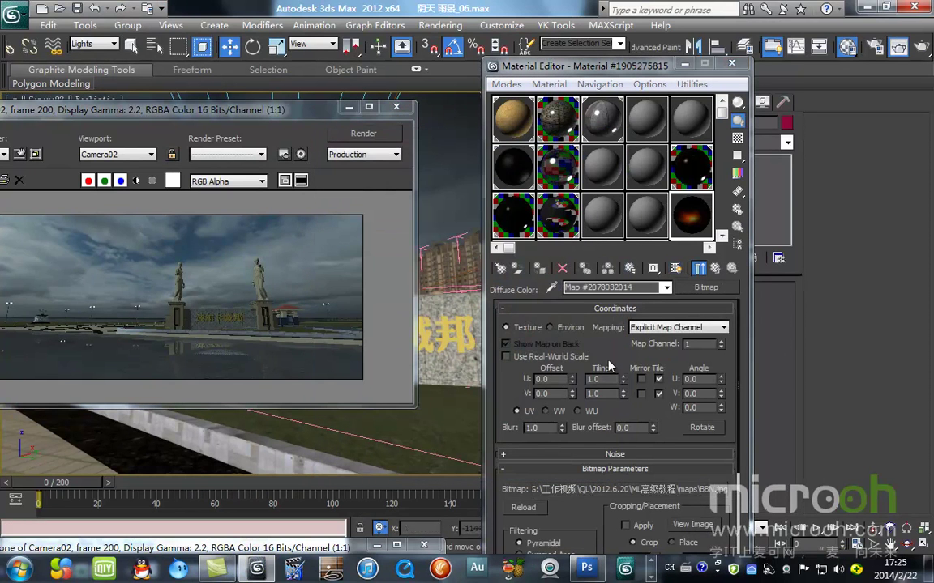
- Show a checkered background behind the glow material's sample and copy its BBN.jpg diffuse map to Opacity
click(715, 269)
click(738, 139)
drag(600, 398, 715, 411)
click(589, 359)
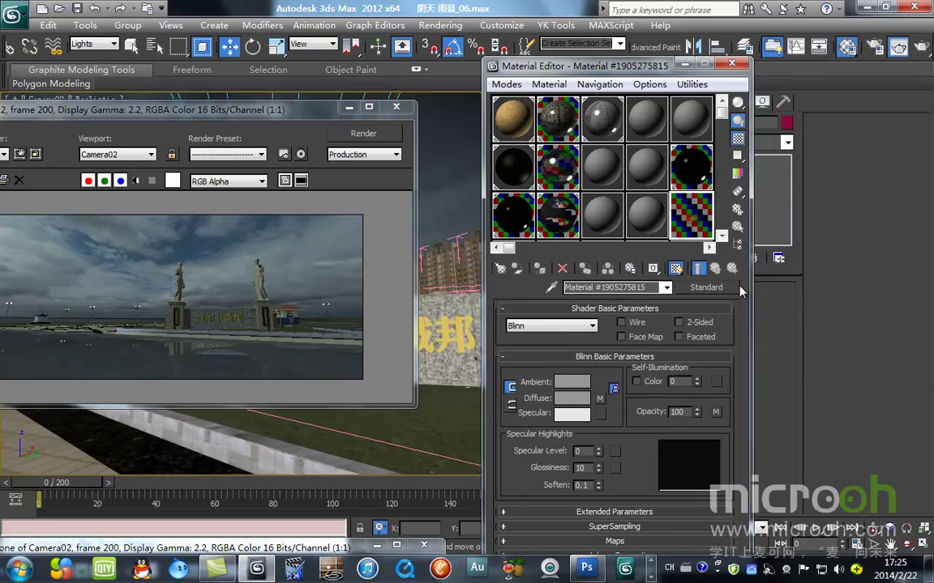
- Turn on the glow material's self-illumination color and set it to orange, RGB 226, 128, 0
text(100)
key(Return)
click(687, 382)
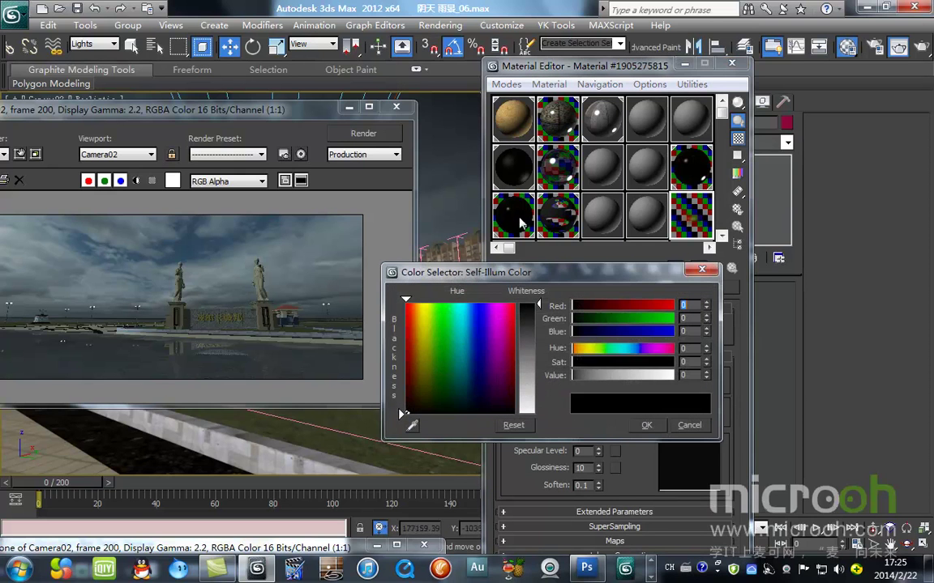
click(409, 316)
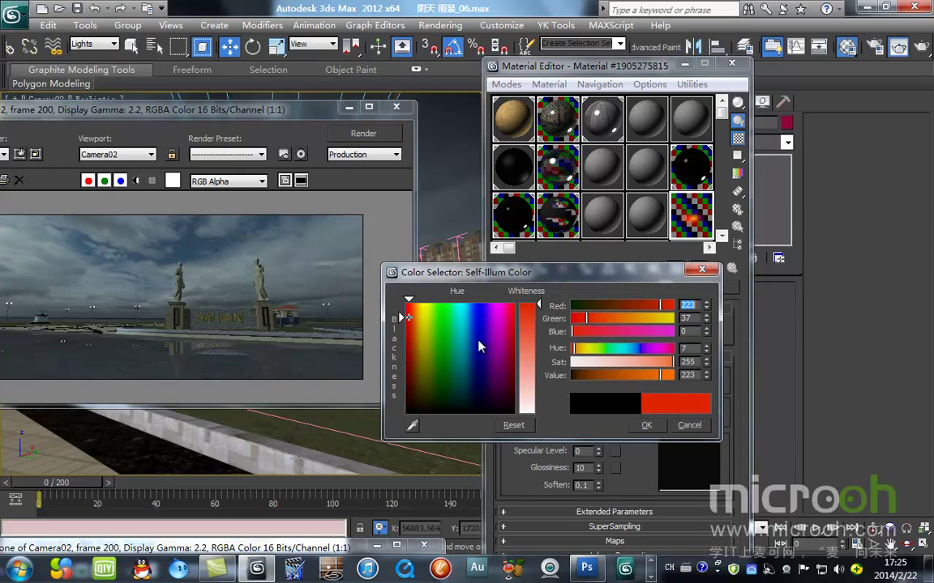
drag(410, 317, 416, 315)
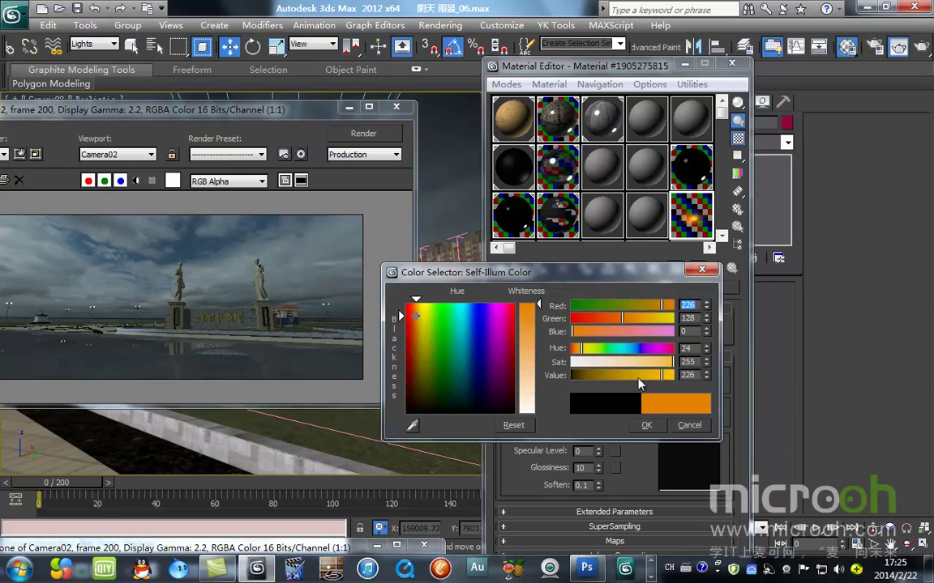
click(646, 426)
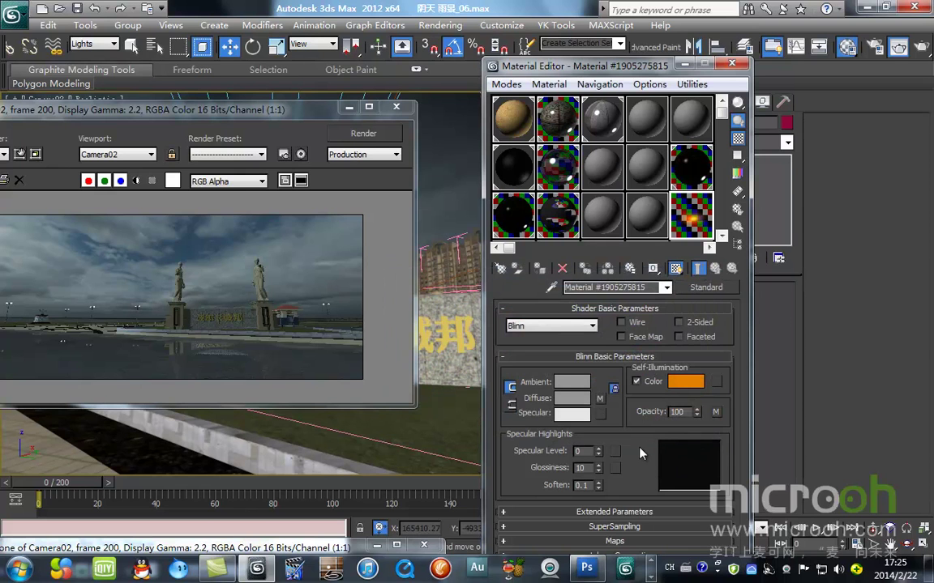
- Try a pure white self-illumination color on the glow material and reset it to the orange
click(690, 383)
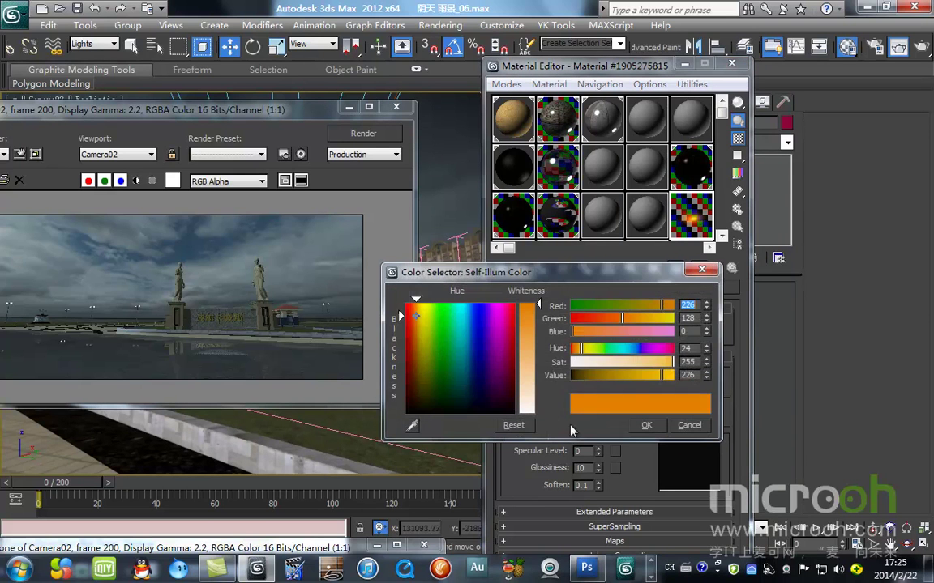
drag(534, 319, 539, 419)
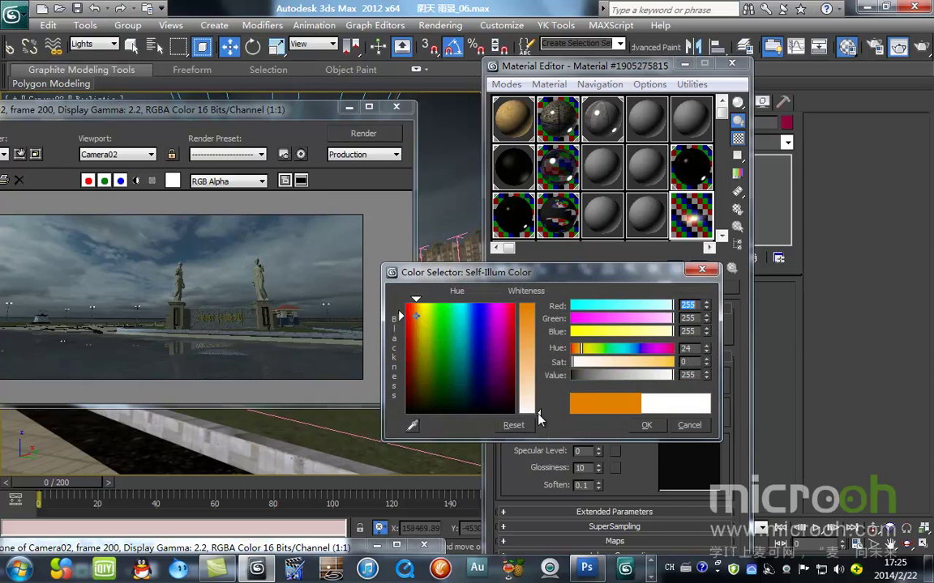
click(514, 426)
click(646, 425)
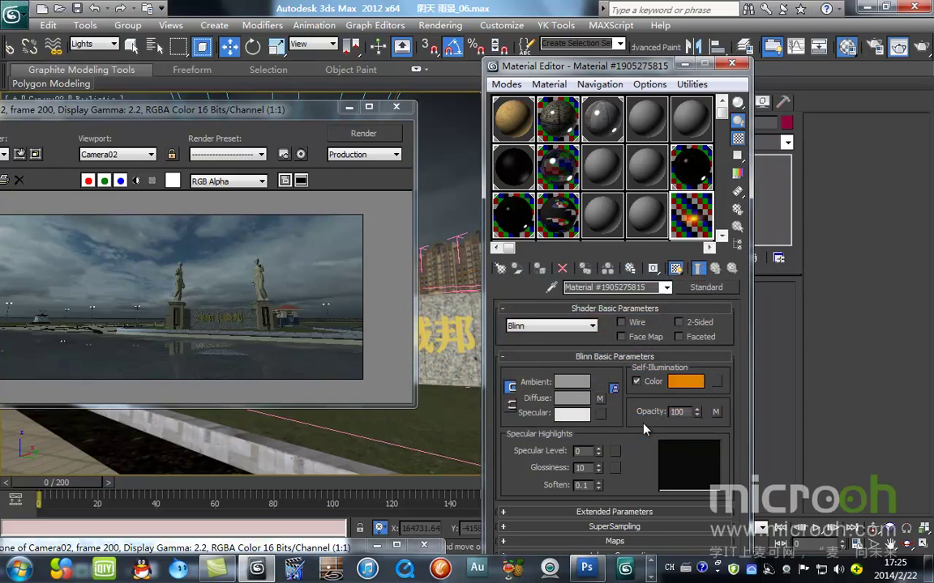
- Copy the BBN.jpg map from the Opacity channel to the Reflection channel of the glow material
click(633, 542)
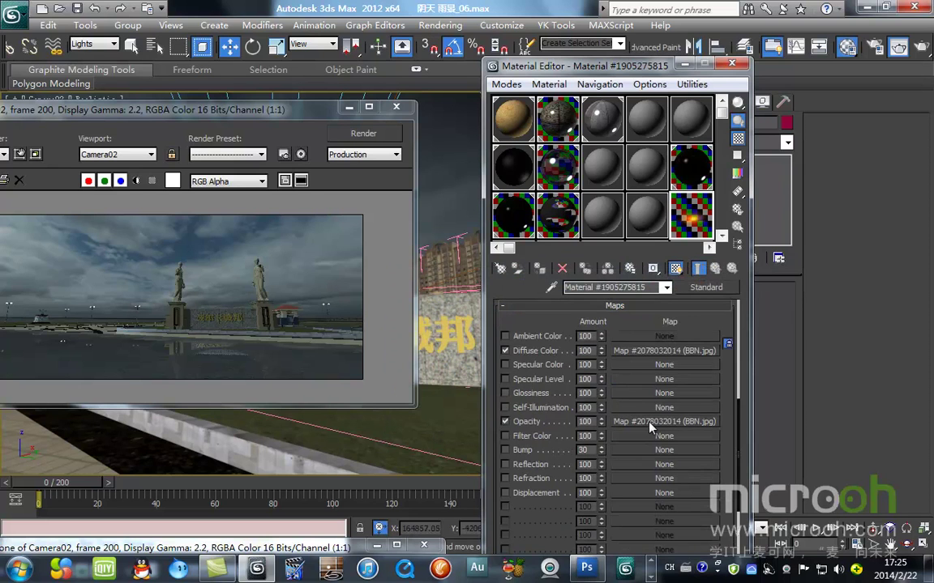
drag(616, 470, 616, 466)
click(557, 324)
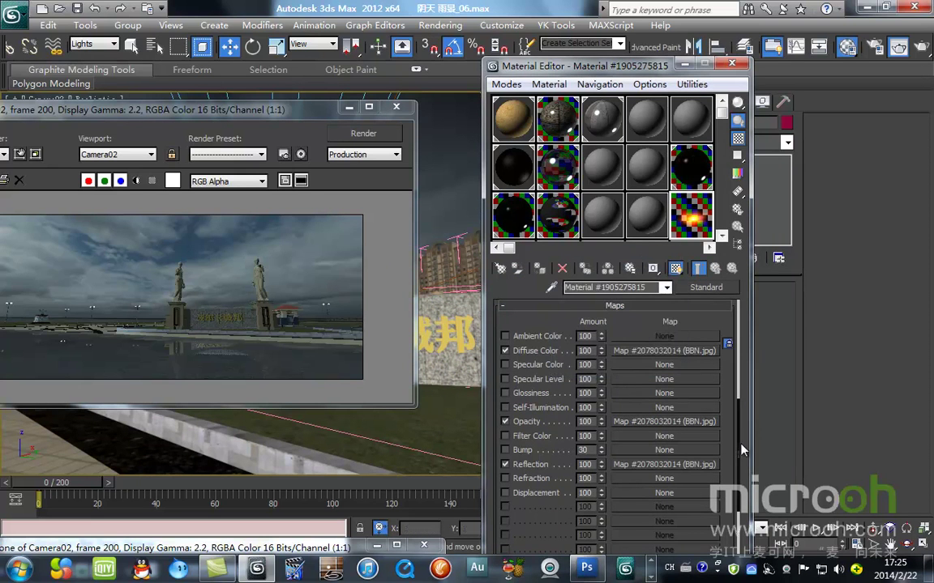
scroll(668, 395, up, 5)
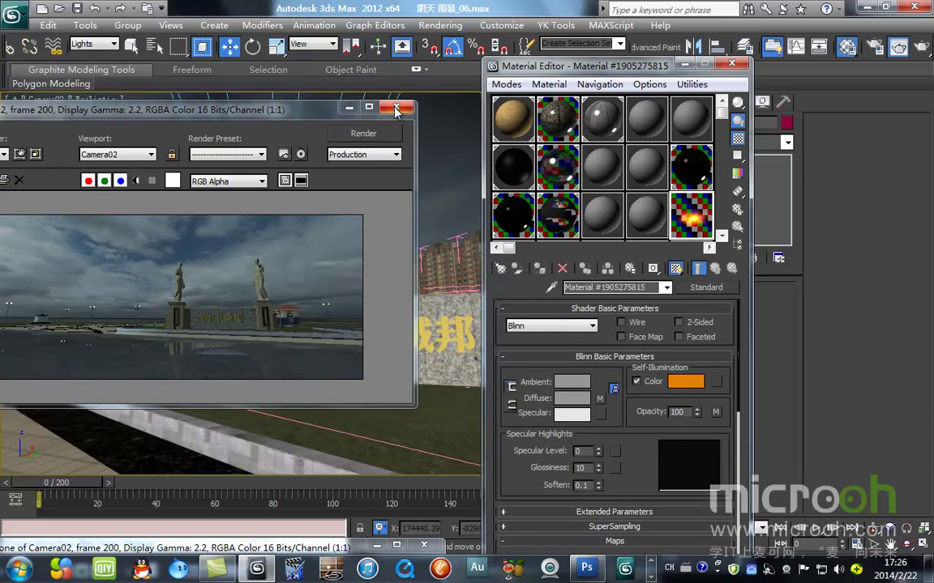
- Clear the render and material windows away, hide all layers and show only the dx2 layer
click(348, 108)
key(m)
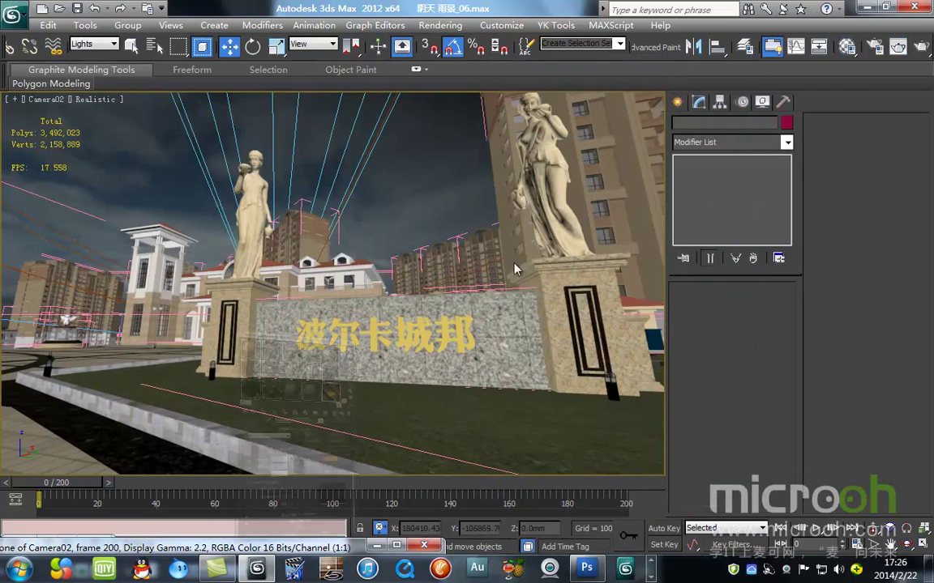
click(744, 46)
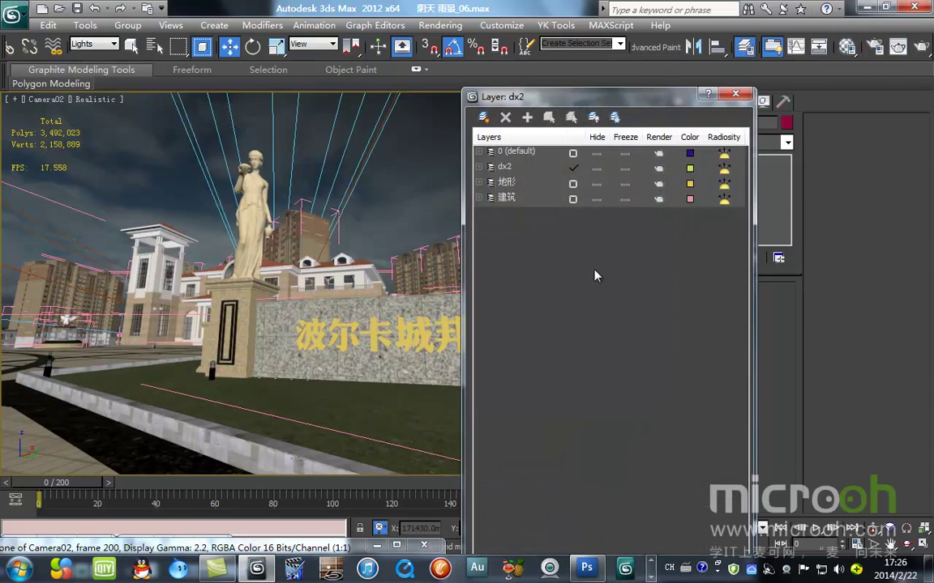
click(598, 136)
click(598, 186)
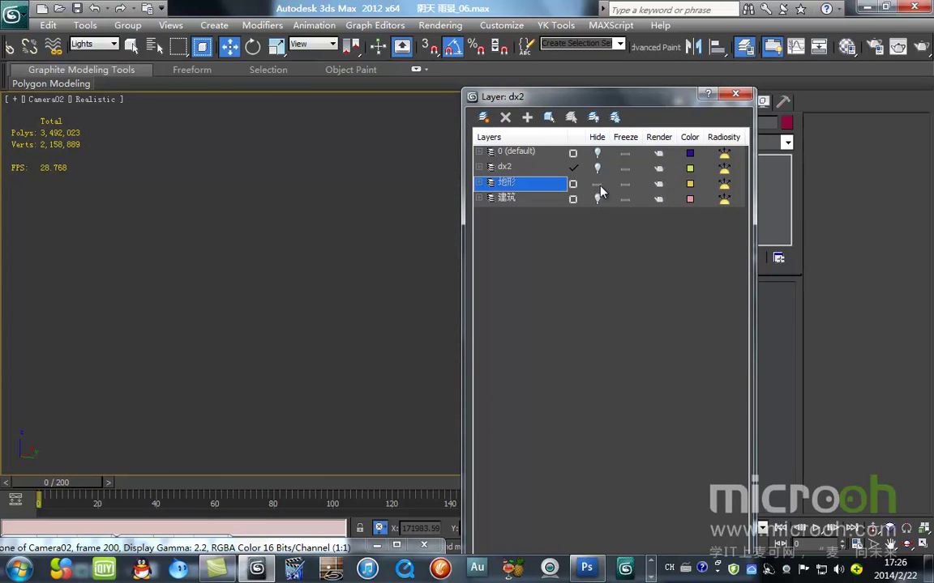
click(597, 169)
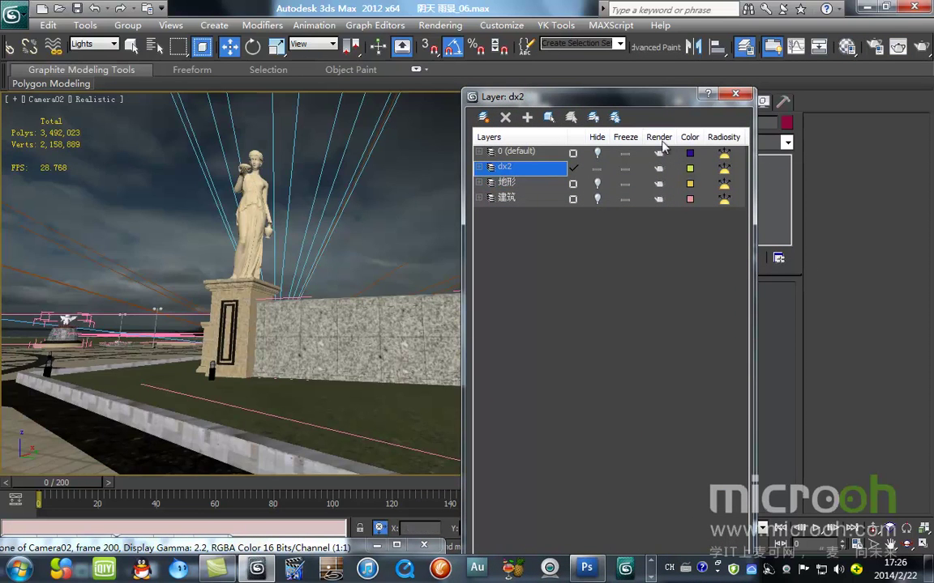
click(744, 95)
- Set the selection filter to All and isolate the small black lawn lamps beside the statue pedestals
click(98, 44)
click(84, 51)
click(212, 366)
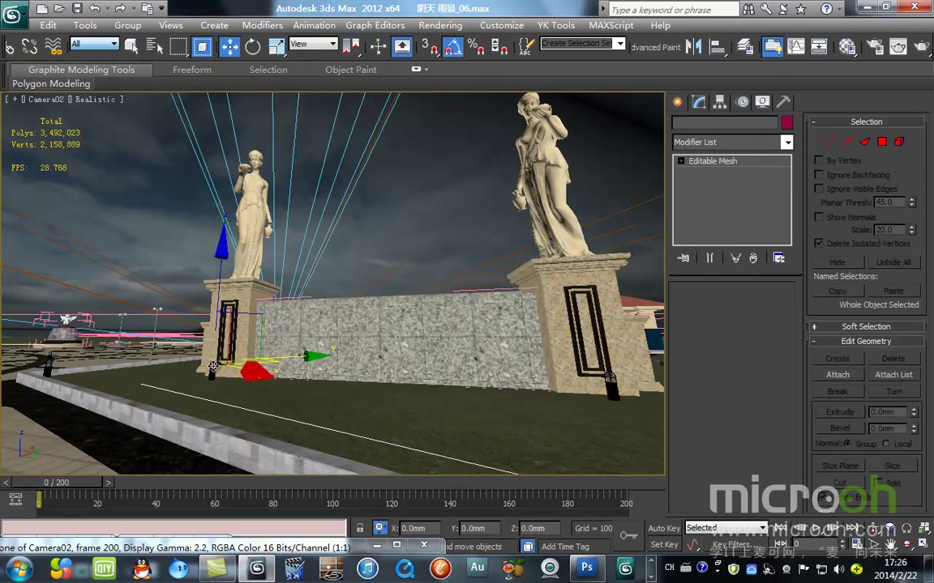
key(alt+q)
click(436, 269)
- Draw a standard plane about 689 mm long and 547 mm wide around a lamp's head in the Front view
key(t)
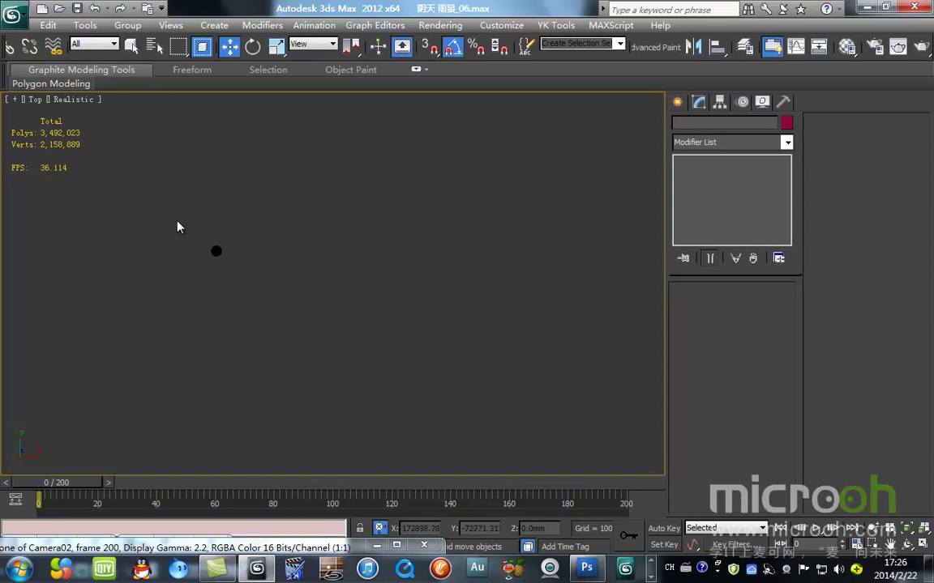
scroll(215, 244, up, 5)
middle_drag(310, 318, 472, 350)
click(677, 101)
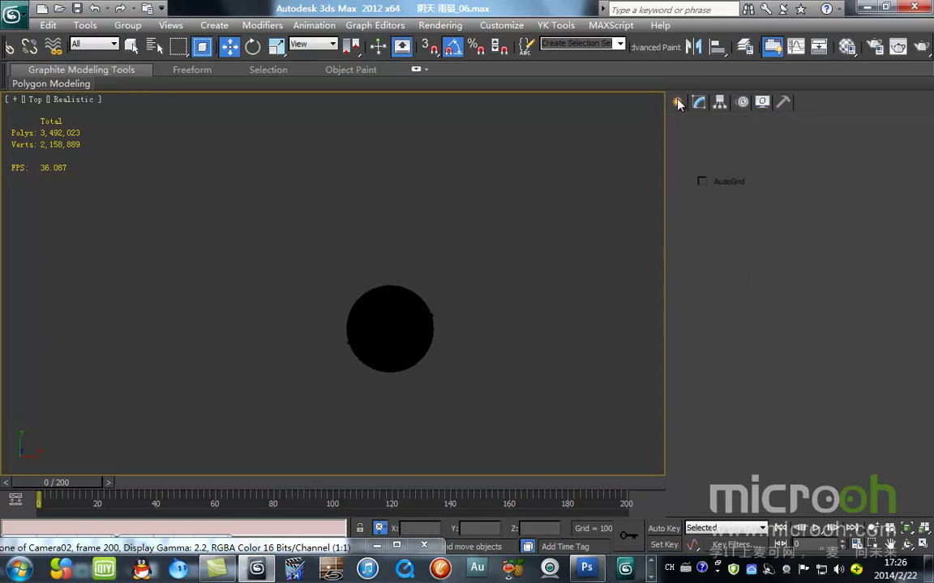
click(681, 128)
click(750, 147)
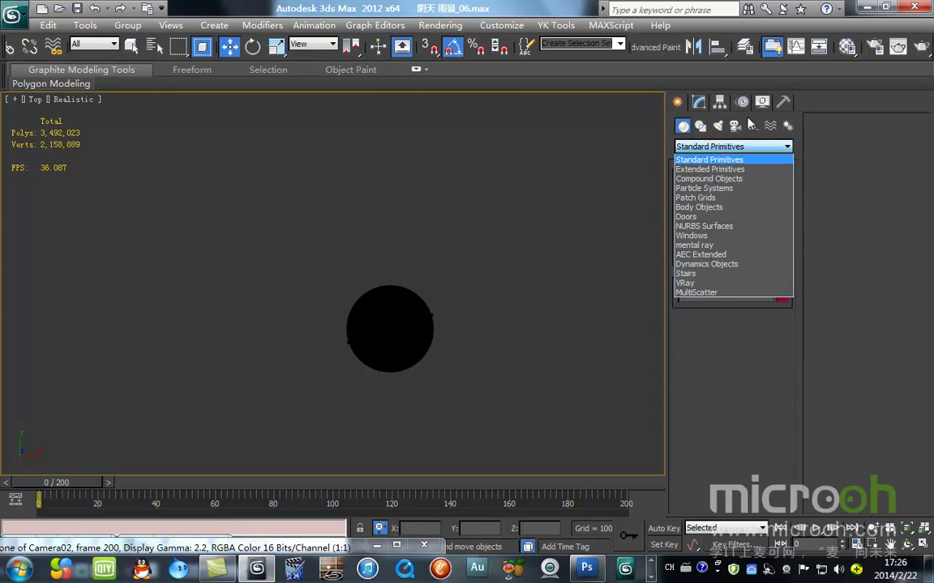
click(710, 159)
click(760, 256)
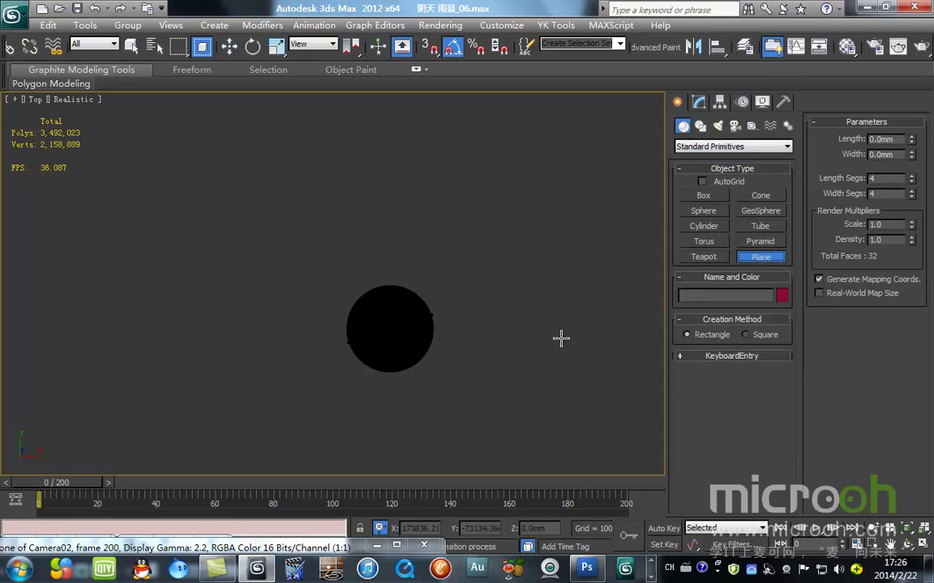
key(f)
middle_drag(375, 307, 412, 297)
scroll(413, 296, up, 15)
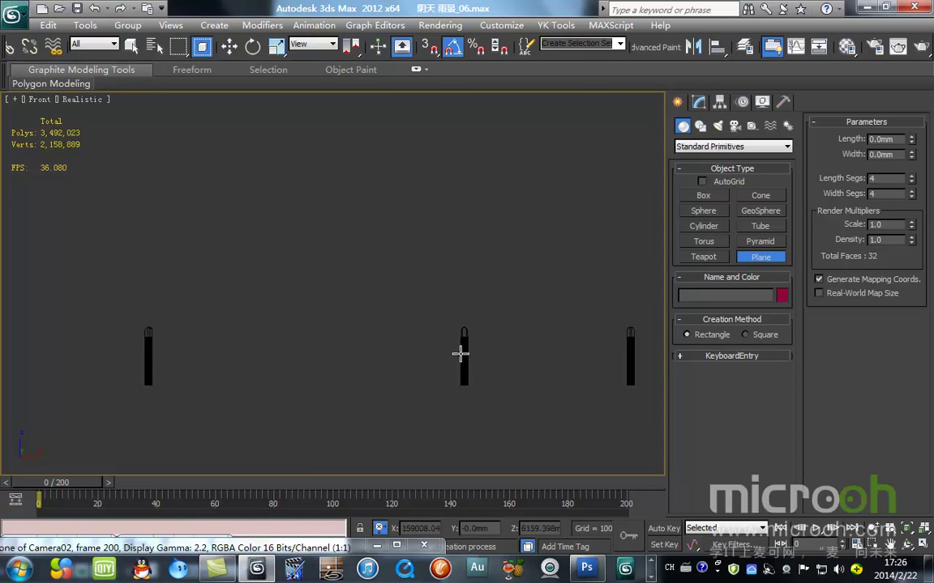
drag(270, 156, 454, 388)
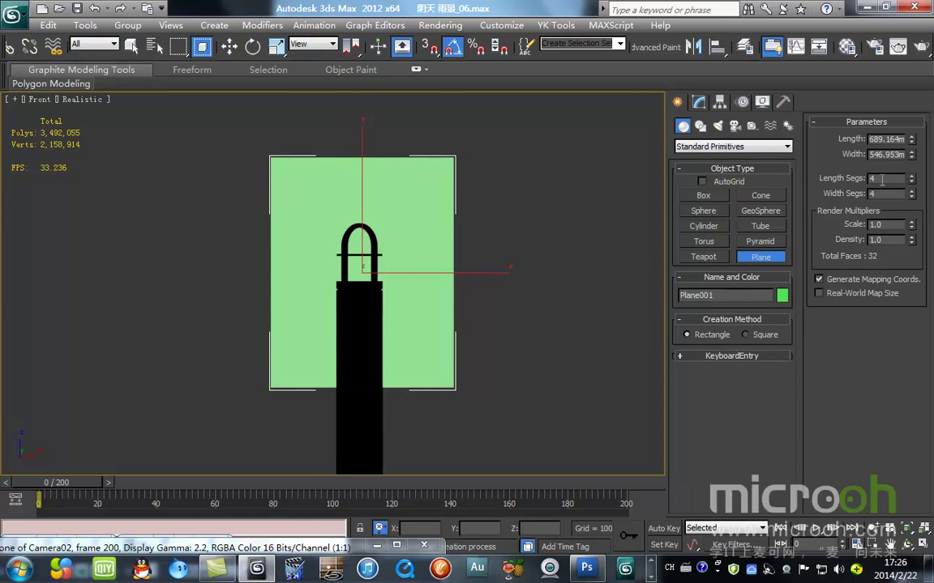
- Reduce the new plane's length and width segments to one each and leave plane creation
right_click(907, 192)
click(835, 203)
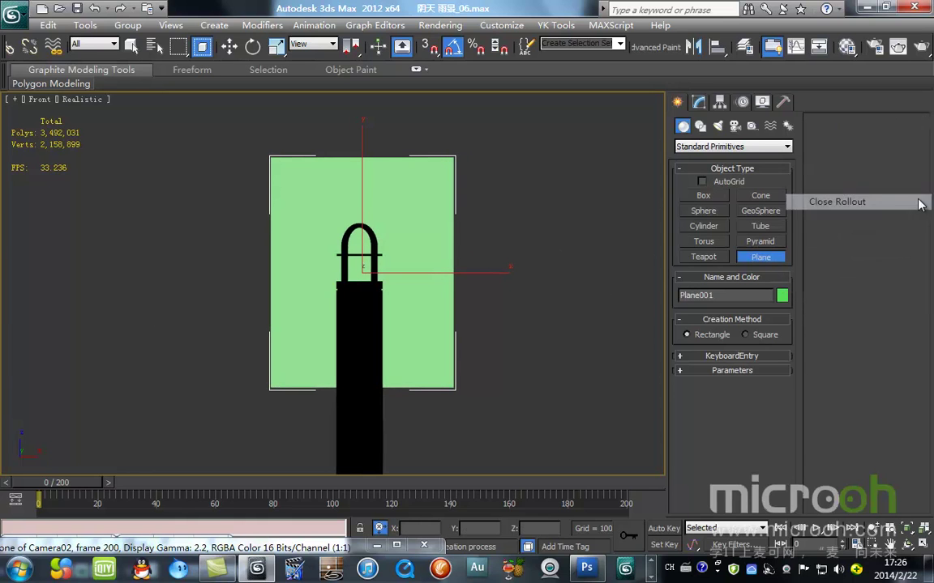
drag(727, 370, 903, 243)
right_click(911, 196)
click(230, 46)
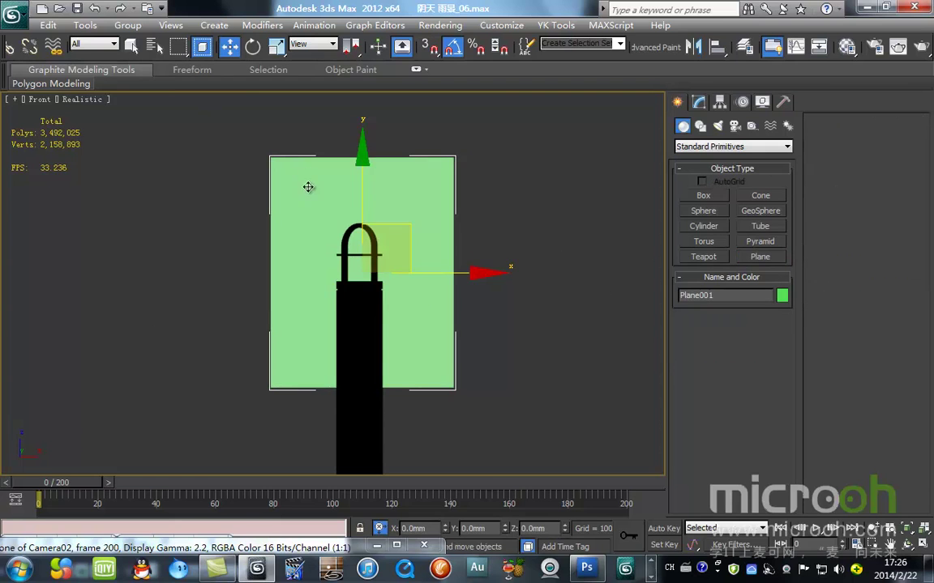
- In a wireframe Top view, make a copy of the plane rotated 90 degrees so the two planes cross
scroll(312, 182, down, 3)
key(t)
middle_drag(411, 260, 279, 269)
key(F3)
key(e)
shift+drag(458, 204, 431, 306)
click(427, 313)
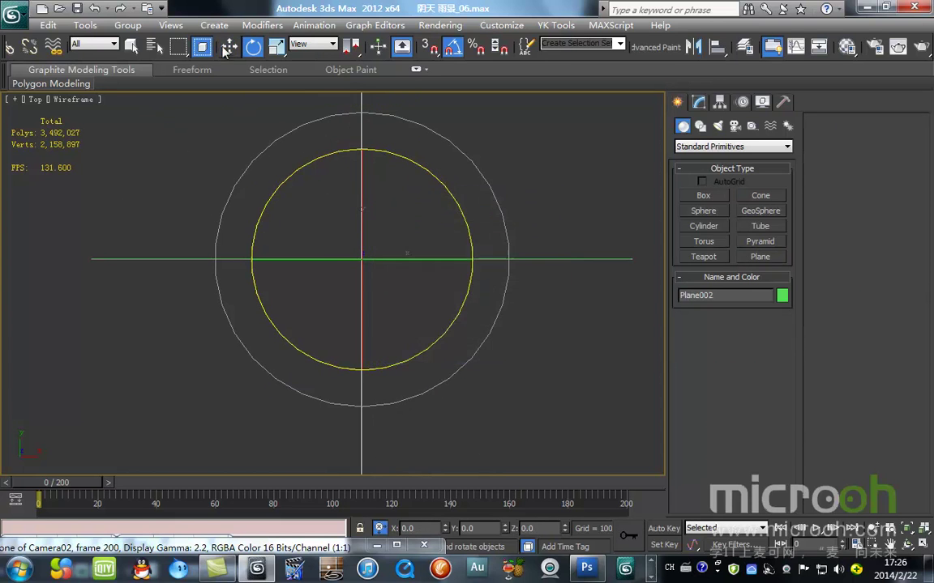
- Select both crossed planes and collapse them into a single mesh with the Collapse utility
click(229, 53)
alt+middle_drag(258, 184, 370, 188)
scroll(389, 215, down, 5)
click(425, 201)
key(ctrl+a)
click(783, 102)
click(877, 173)
click(380, 431)
click(366, 348)
- Assign the glow material to the crossed planes, shade the viewport and make the material 2-Sided
middle_drag(456, 323, 459, 291)
scroll(459, 292, up, 2)
key(m)
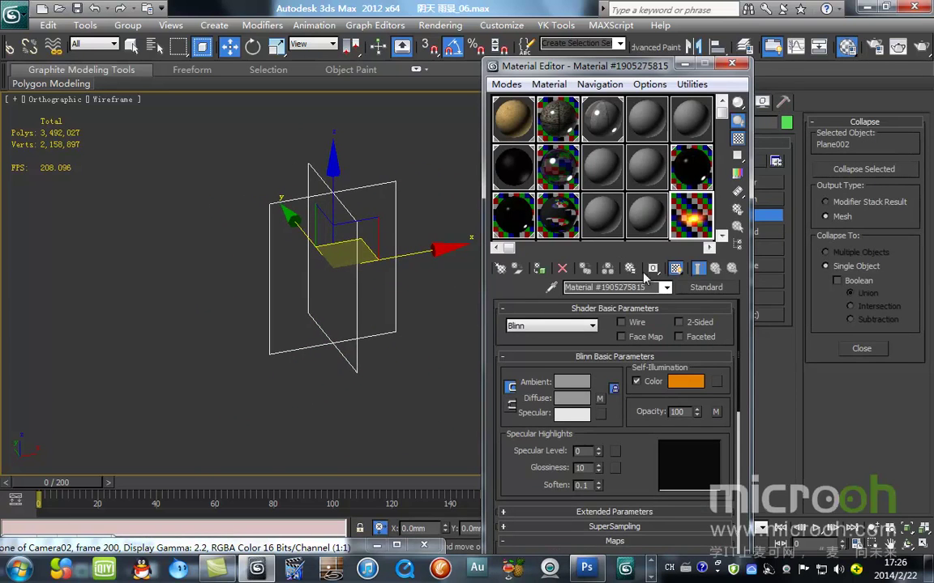
key(F3)
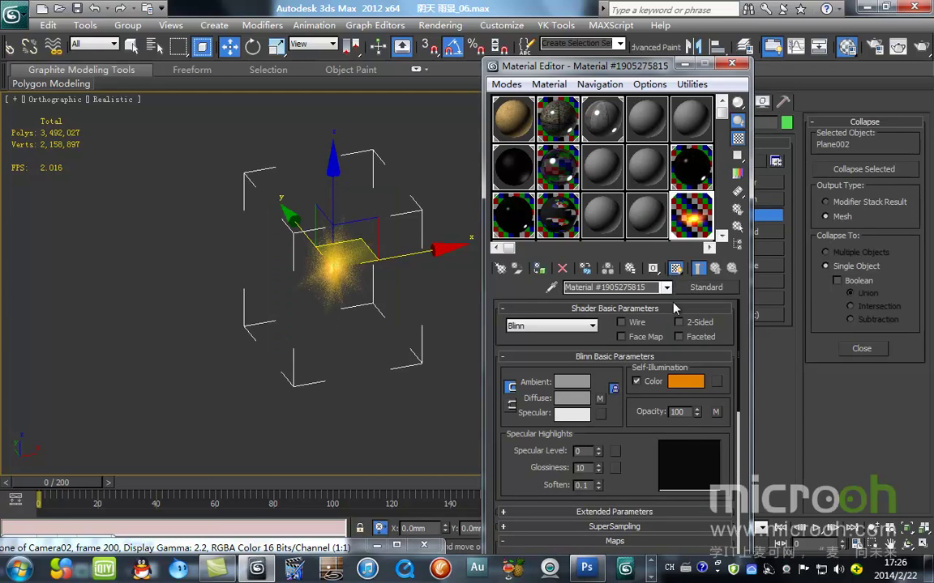
click(685, 323)
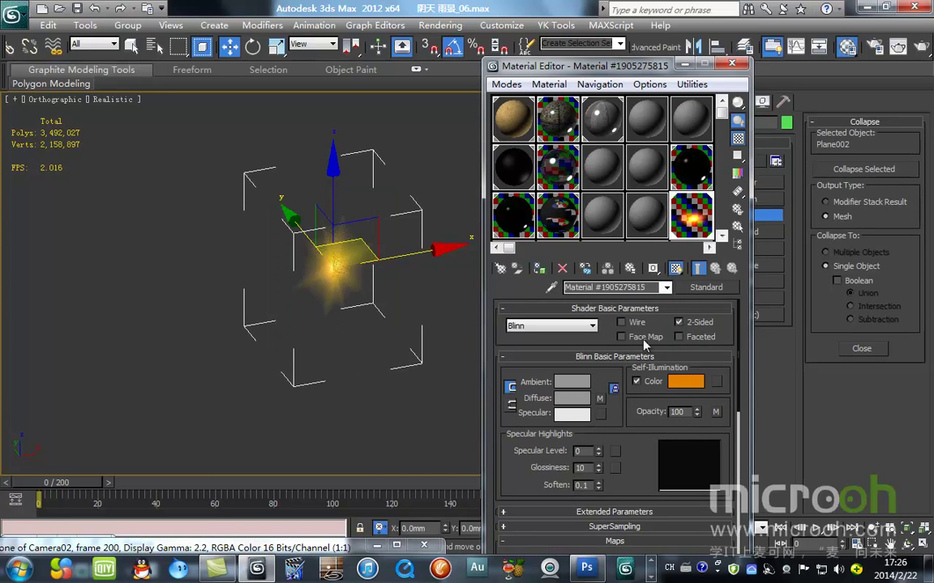
click(732, 64)
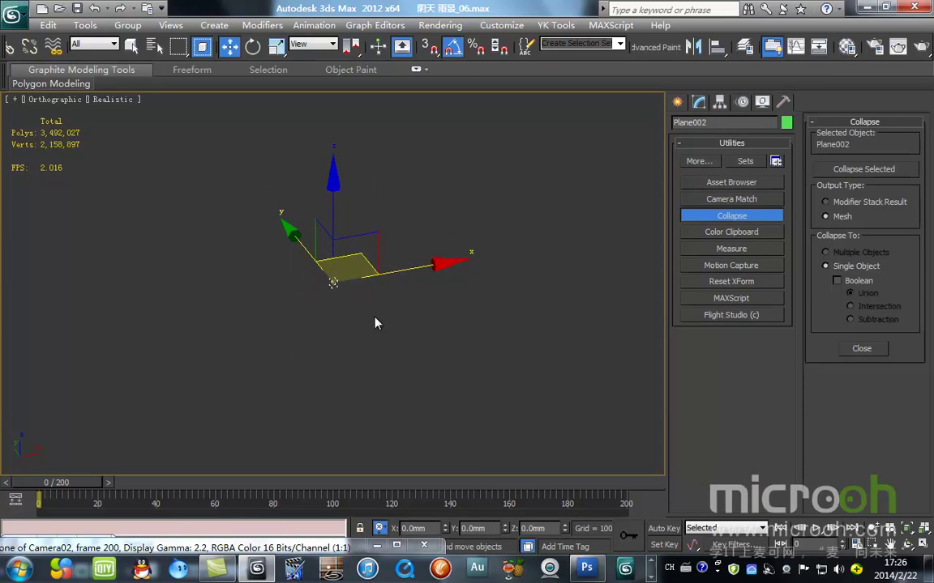
- Switch to the Top view and bring back the hidden scene objects around the crossed glow planes
key(t)
right_click(521, 263)
click(584, 199)
scroll(430, 299, down, 5)
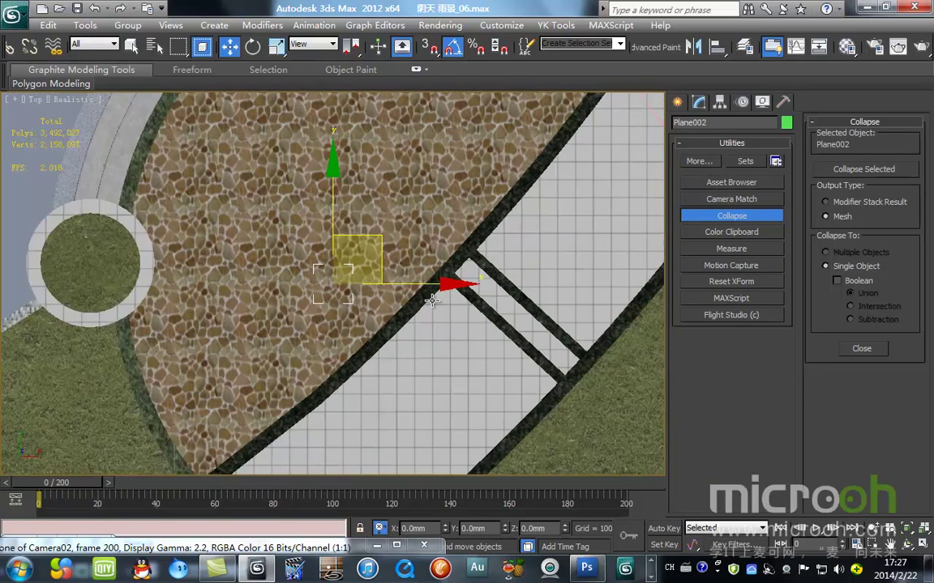
- Select the lawn lamps from the Camera02 view together with the glow planes, isolate them and switch to the Top view
scroll(386, 273, up, 2)
key(F3)
drag(436, 249, 596, 264)
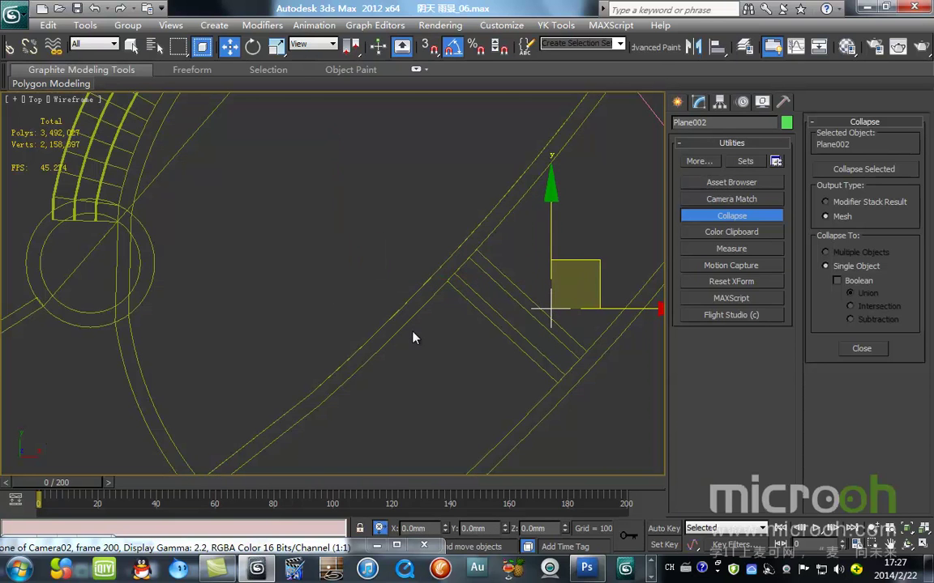
scroll(412, 332, down, 5)
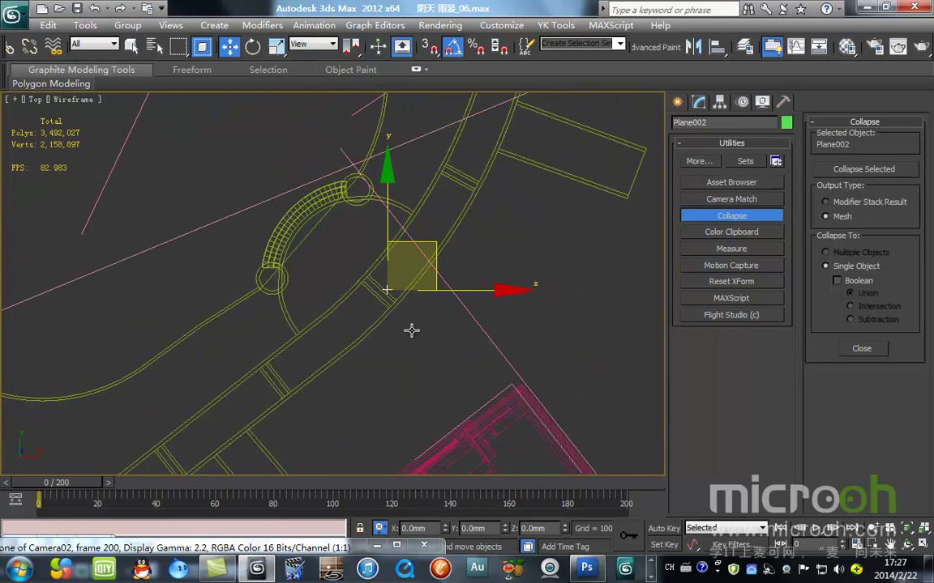
key(c)
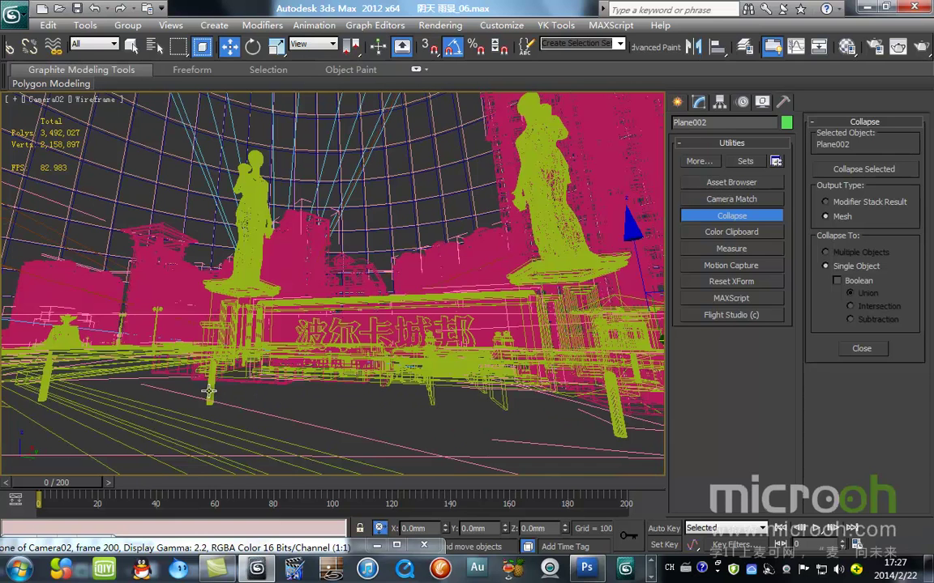
ctrl+click(209, 392)
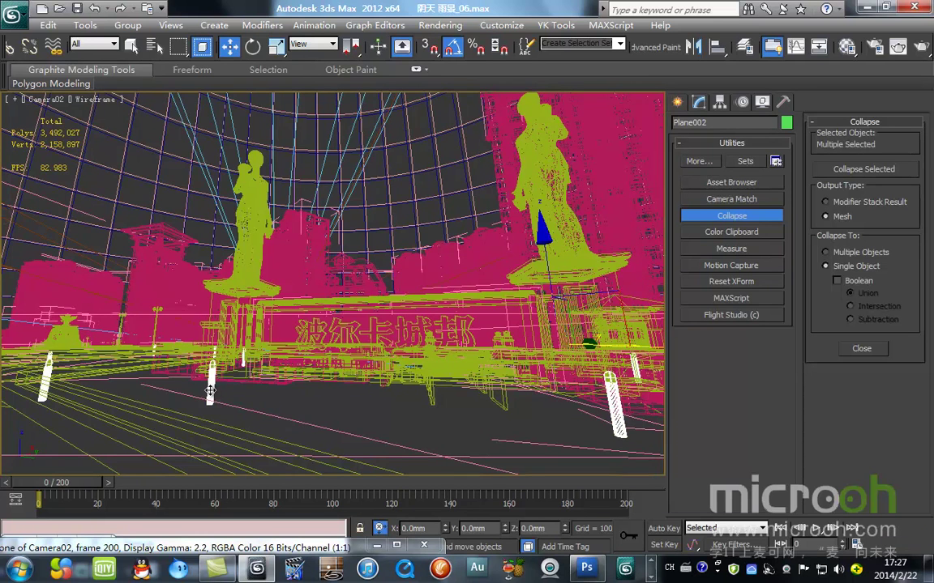
key(alt+q)
key(t)
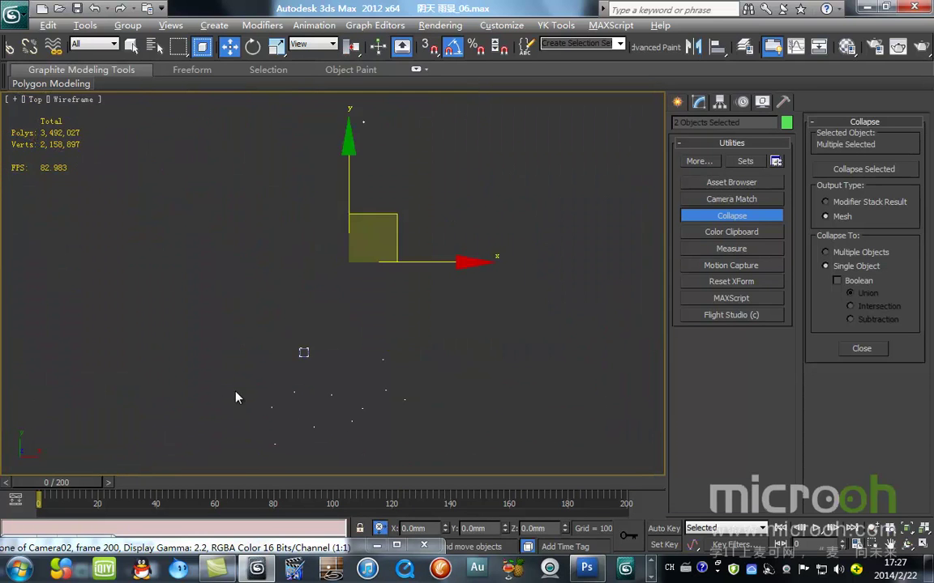
- Select only the crossed glow planes and move them close to one of the lawn lamps in the Top view
click(469, 339)
drag(384, 104, 353, 152)
drag(419, 108, 464, 344)
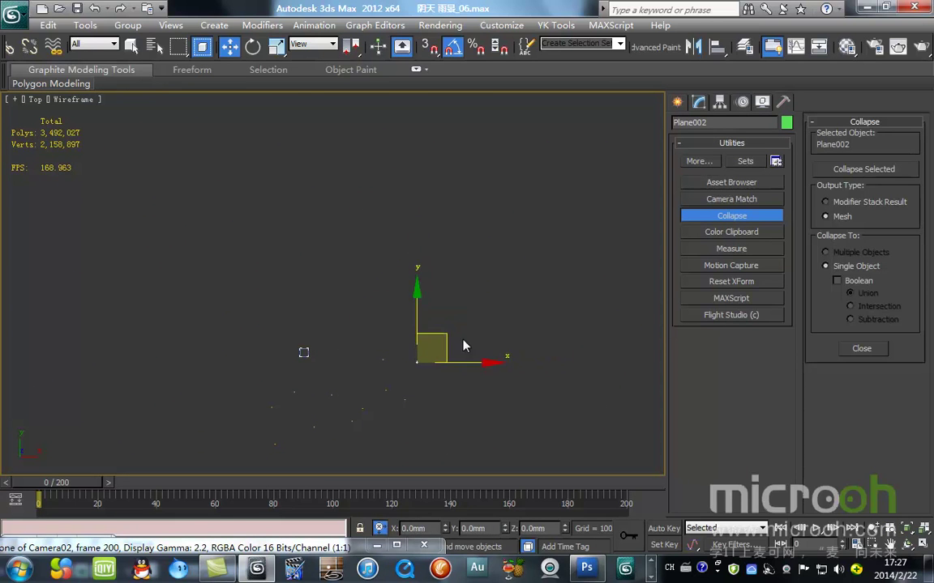
middle_drag(464, 346, 352, 255)
scroll(381, 300, up, 5)
drag(398, 191, 366, 321)
scroll(344, 335, up, 2)
middle_drag(344, 335, 392, 371)
scroll(354, 312, up, 6)
scroll(379, 412, up, 4)
middle_drag(380, 412, 380, 259)
mouse_move(418, 354)
mouse_down()
mouse_move(431, 165)
mouse_move(497, 127)
mouse_move(401, 288)
mouse_up()
middle_drag(401, 287, 376, 362)
- Try to align the crossed planes to the lamp, center to center on X, Y and Z
key(alt+a)
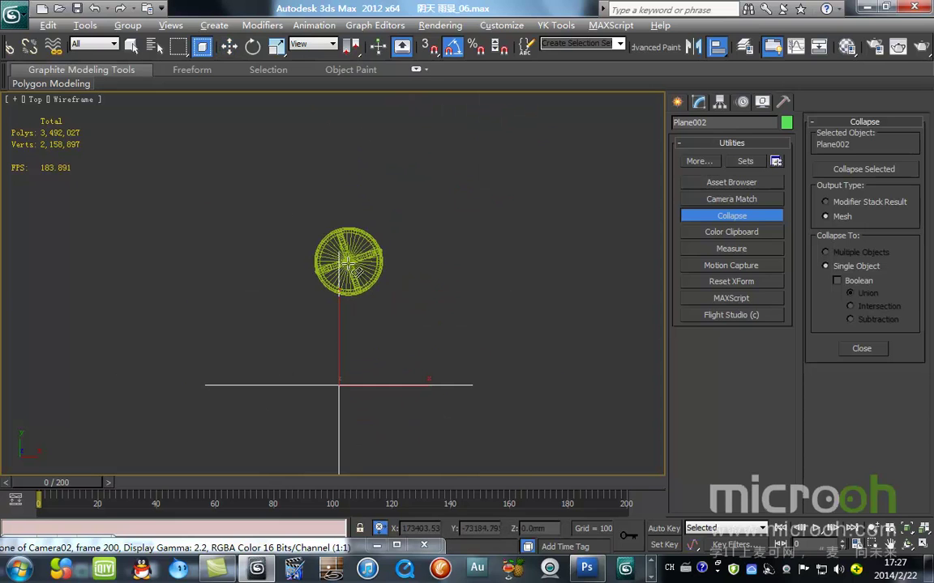
click(347, 262)
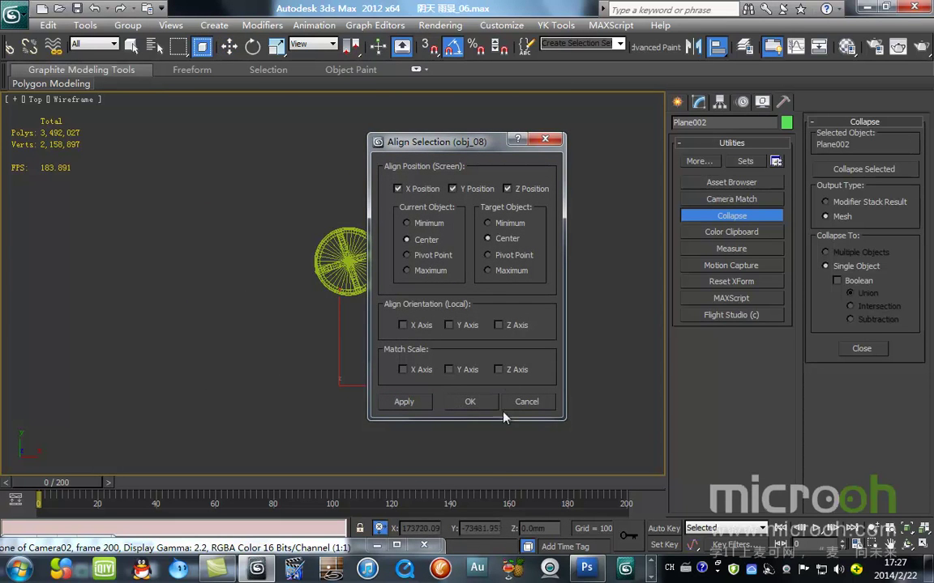
click(470, 402)
key(w)
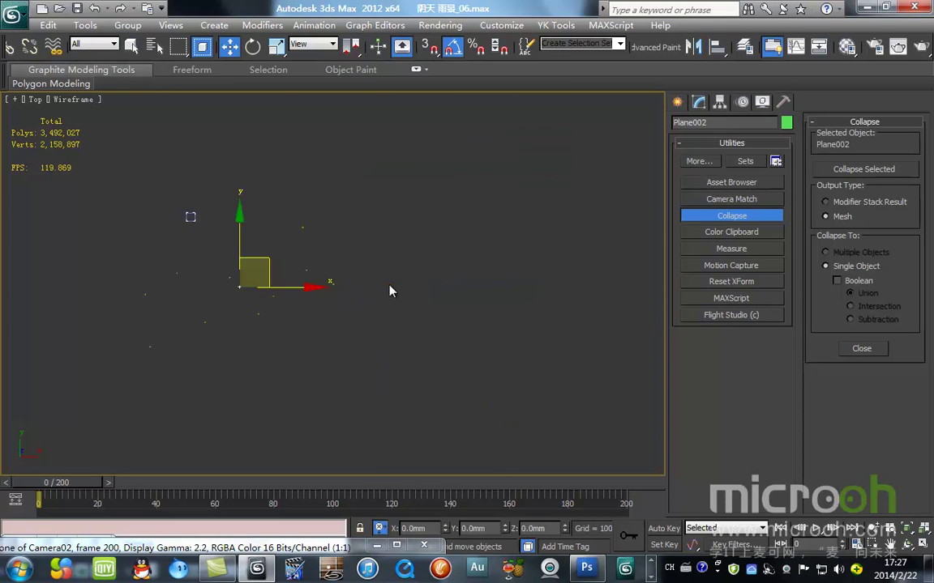
- Move the crossed planes next to a single lawn lamp in the wireframe Top view
scroll(255, 303, up, 10)
middle_drag(254, 303, 316, 309)
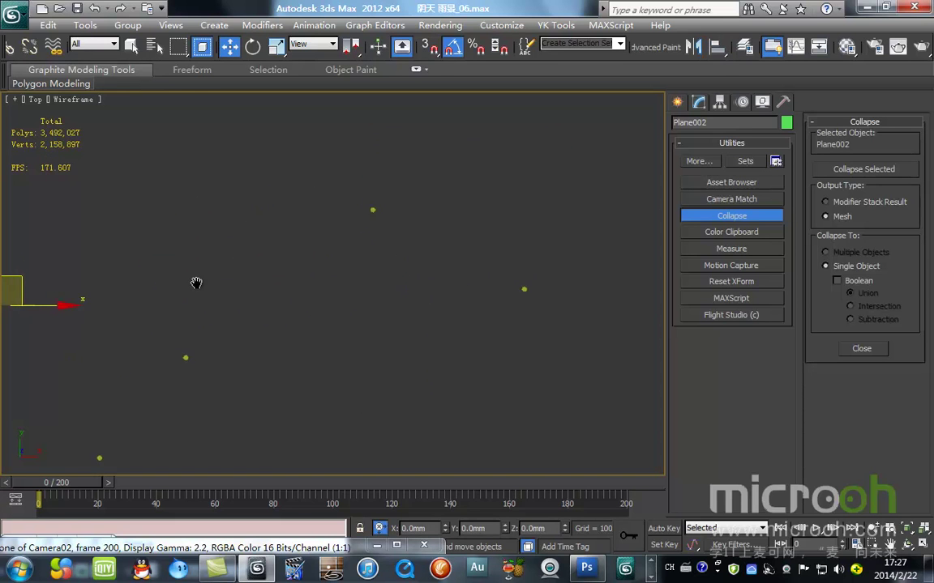
middle_drag(197, 283, 201, 283)
scroll(201, 283, down, 2)
drag(118, 272, 496, 259)
scroll(497, 264, up, 6)
middle_drag(497, 292, 192, 323)
scroll(193, 323, up, 4)
middle_drag(495, 355, 374, 299)
scroll(374, 299, up, 5)
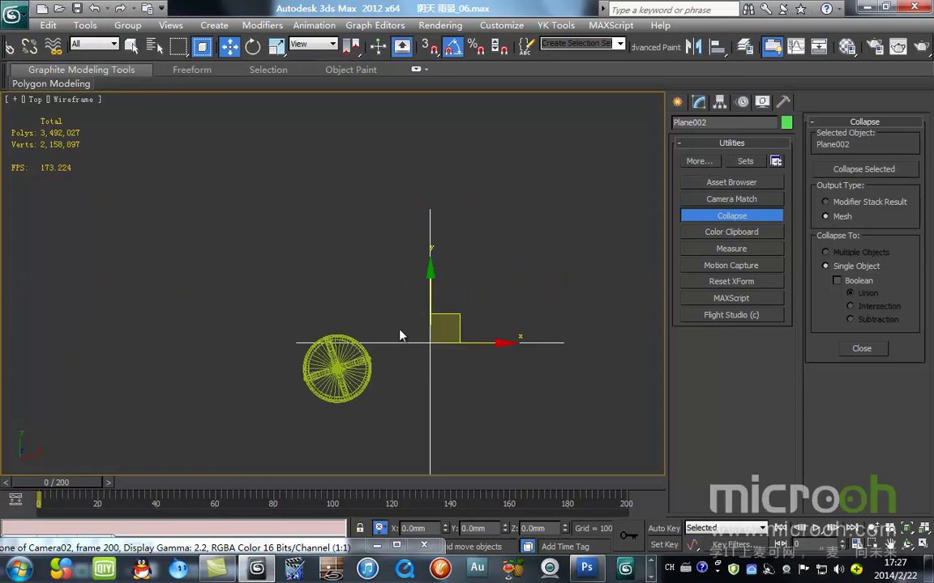
- Center the crossed planes on that lamp and rotate them to line up with its ribs
key(F3)
mouse_move(565, 256)
mouse_down()
mouse_move(452, 267)
mouse_move(381, 312)
mouse_move(386, 294)
mouse_move(430, 251)
mouse_up()
key(F3)
key(e)
key(w)
- In the Front view, raise the crossed planes to the lamp head and shade the viewport to see the glow
scroll(381, 272, down, 5)
key(f)
click(339, 324)
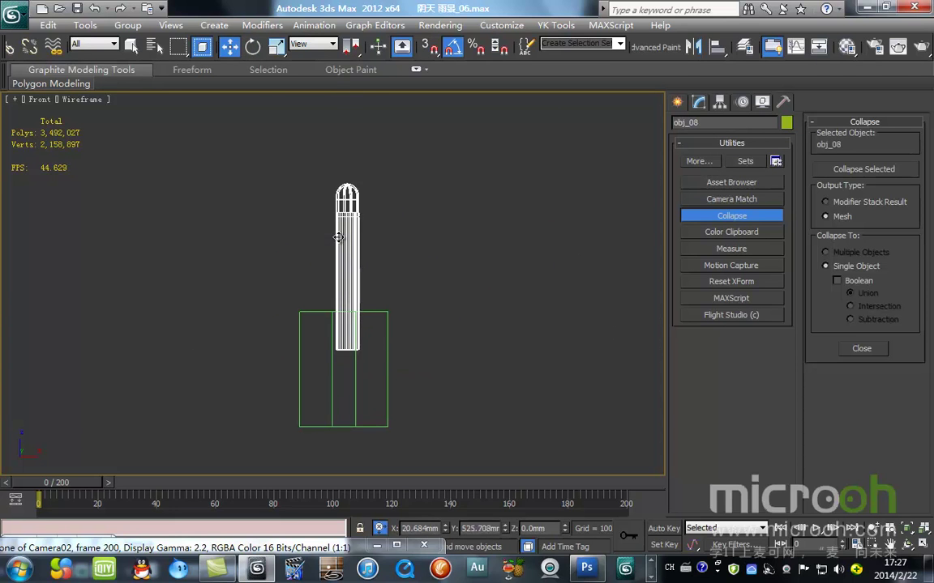
click(387, 369)
mouse_move(343, 321)
mouse_down()
mouse_move(346, 218)
mouse_move(345, 236)
mouse_up()
key(F3)
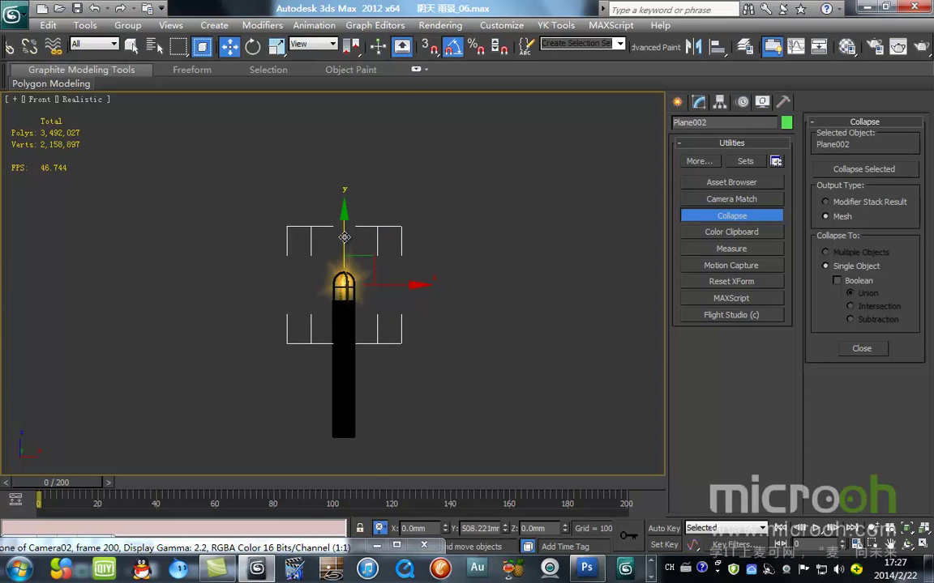
- Fine-tune the height of the crossed planes in the Front view and inspect the glow around the lamp head from an angle
scroll(383, 252, down, 5)
alt+middle_drag(383, 252, 312, 316)
key(f)
scroll(369, 288, up, 6)
scroll(374, 283, up, 2)
drag(388, 255, 389, 175)
scroll(384, 248, down, 4)
alt+middle_drag(383, 248, 371, 300)
scroll(371, 305, up, 3)
scroll(371, 305, up, 3)
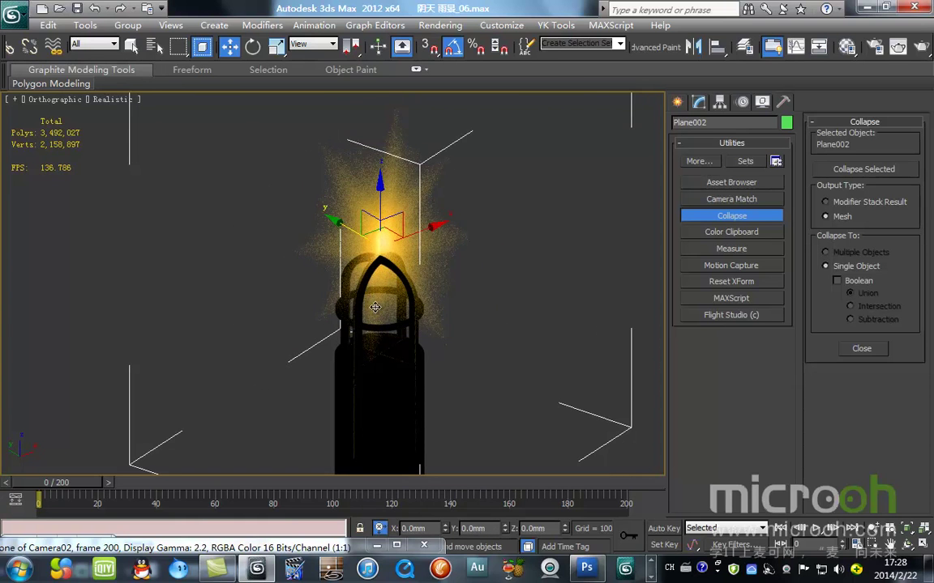
scroll(377, 311, up, 2)
middle_drag(435, 302, 415, 248)
- In the Top view, clone the crossed planes to the lamp up and to the left and center the clone on it
key(c)
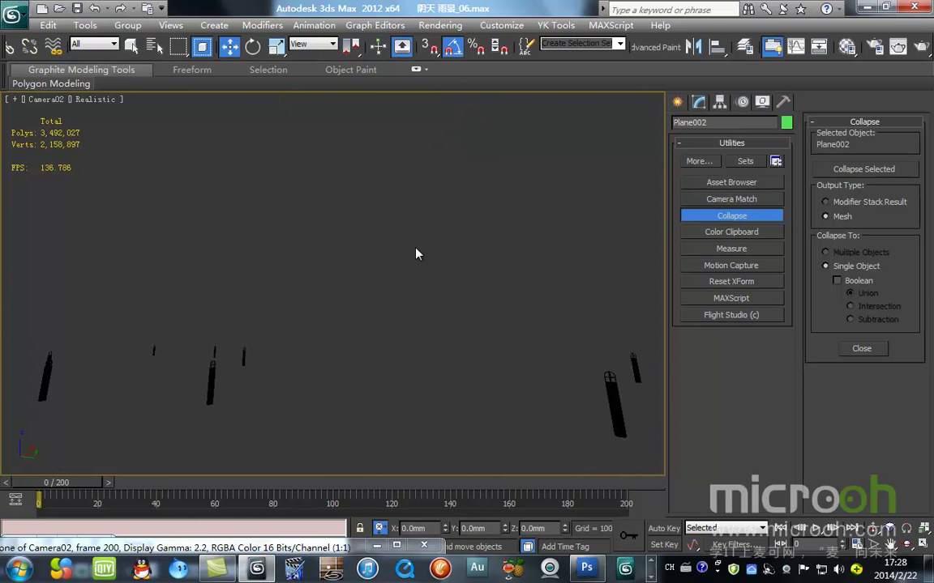
key(t)
scroll(417, 251, down, 3)
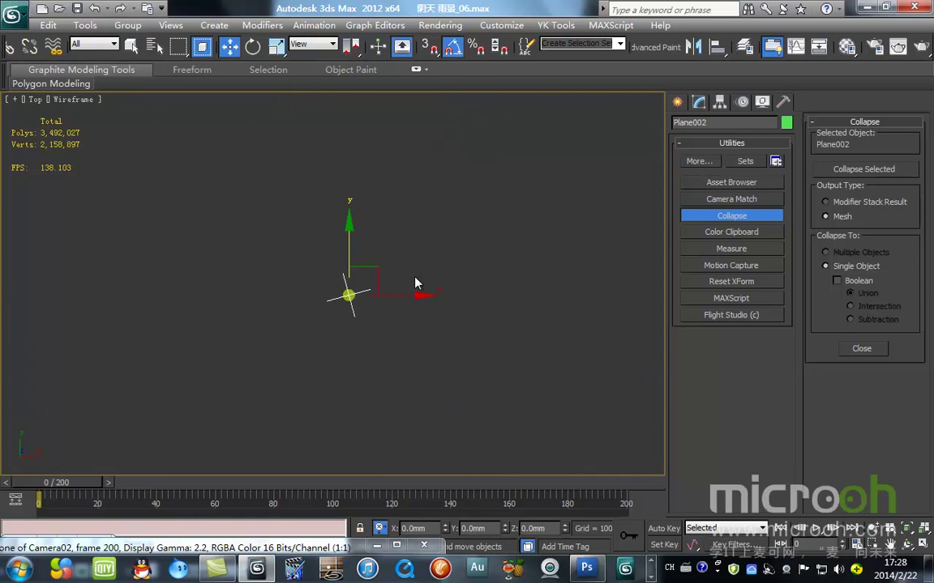
middle_drag(352, 328, 571, 432)
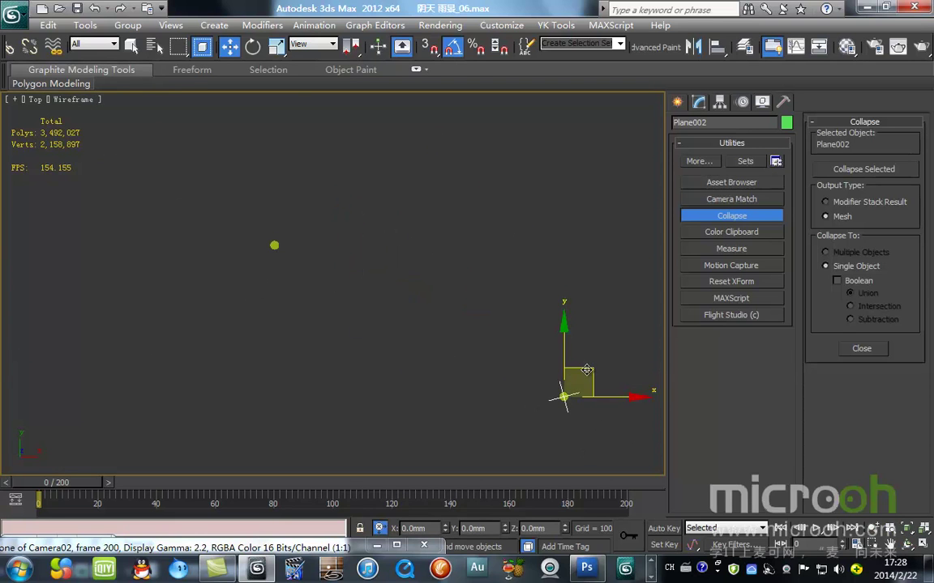
shift+drag(562, 396, 280, 258)
click(463, 344)
key(z)
drag(449, 340, 435, 295)
- Clone the latest glow planes to the next lamp down and to the left and center them on that lamp
scroll(443, 300, down, 5)
scroll(447, 303, down, 4)
middle_drag(402, 307, 482, 302)
scroll(481, 300, up, 2)
mouse_move(480, 269)
shift+mouse_down()
mouse_move(423, 307)
mouse_move(374, 359)
shift+mouse_up()
click(455, 348)
middle_drag(306, 386, 396, 309)
scroll(396, 307, up, 5)
mouse_move(596, 247)
middle_down()
mouse_move(200, 208)
mouse_move(533, 343)
middle_up()
scroll(222, 215, up, 2)
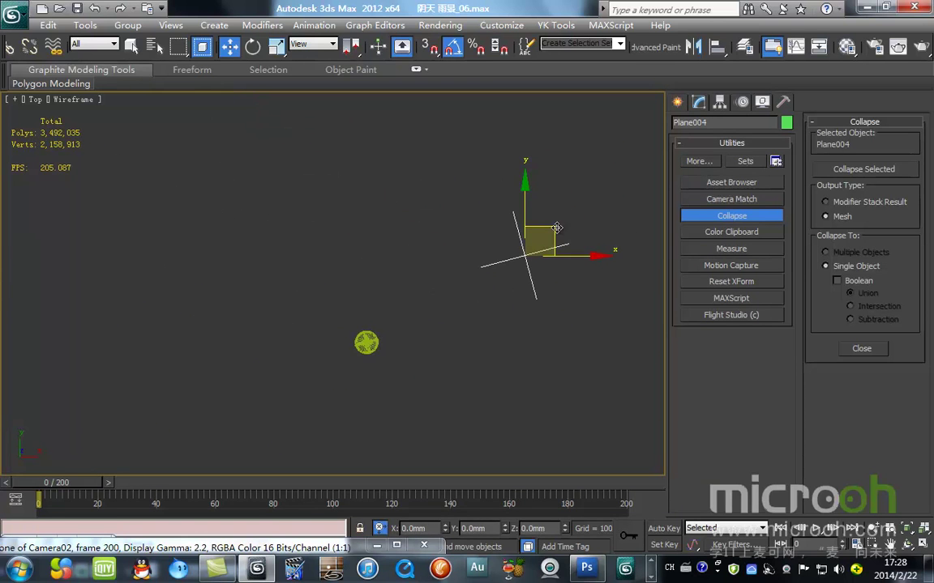
drag(557, 228, 404, 316)
scroll(354, 307, up, 4)
middle_drag(353, 307, 392, 348)
drag(474, 429, 459, 425)
- Make an instance of the glow planes for the lamp farther up and to the right and center it there
scroll(446, 397, down, 7)
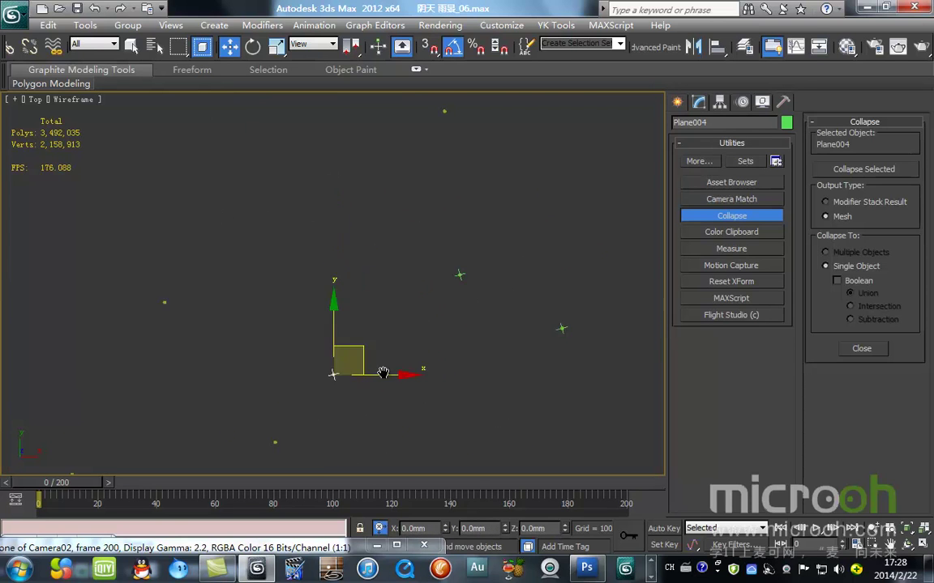
middle_drag(390, 302, 376, 410)
shift+drag(366, 400, 486, 178)
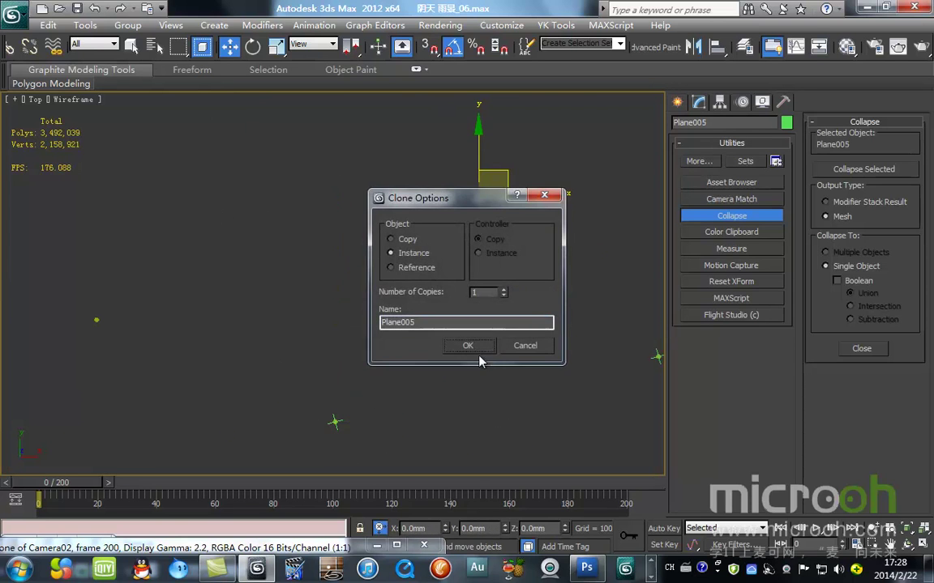
key(Return)
middle_drag(483, 173, 455, 371)
drag(434, 361, 441, 216)
scroll(454, 209, up, 5)
middle_drag(513, 168, 332, 321)
scroll(340, 322, up, 6)
middle_drag(532, 297, 365, 293)
scroll(413, 309, up, 2)
drag(449, 312, 533, 214)
- Return to the previous lamp's glow planes, clone them to the lamp just below and to the left, and center the clone
scroll(528, 217, down, 6)
scroll(518, 226, down, 8)
middle_drag(410, 302, 475, 259)
scroll(475, 258, up, 3)
middle_drag(470, 321, 411, 237)
scroll(438, 252, up, 3)
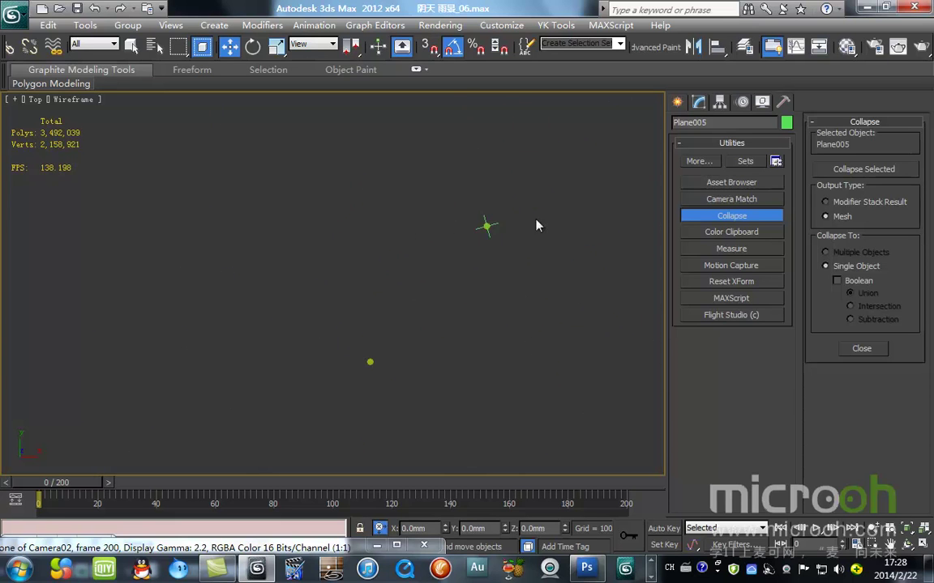
mouse_move(480, 222)
shift+mouse_down()
mouse_move(496, 179)
mouse_move(314, 421)
shift+mouse_up()
key(Return)
middle_drag(314, 420, 387, 295)
scroll(387, 295, up, 4)
middle_drag(424, 361, 495, 228)
mouse_move(513, 248)
mouse_down()
mouse_move(433, 276)
mouse_move(454, 265)
mouse_up()
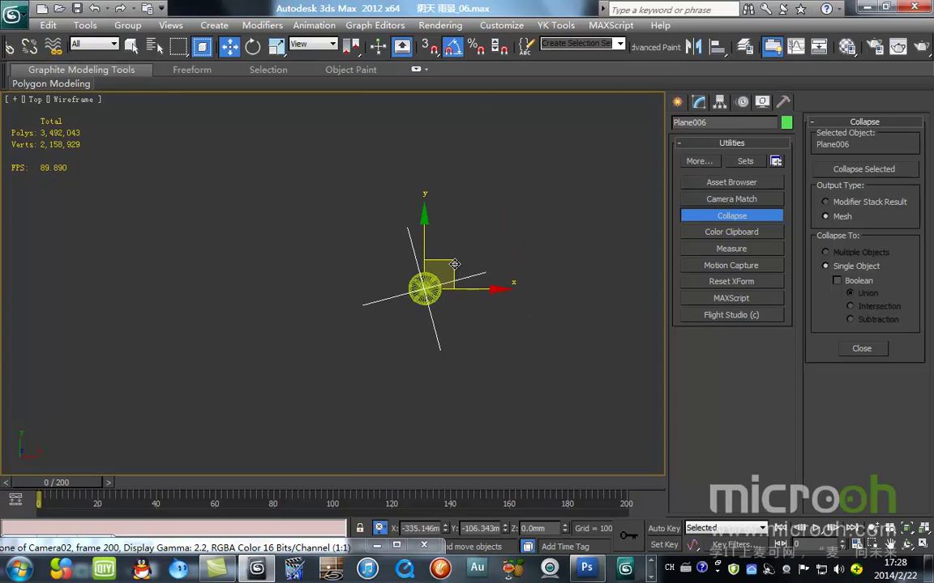
- Clone the glow planes to the unlit lamp farther left and slightly lower, and center them on it
scroll(453, 271, down, 6)
middle_drag(285, 292, 422, 333)
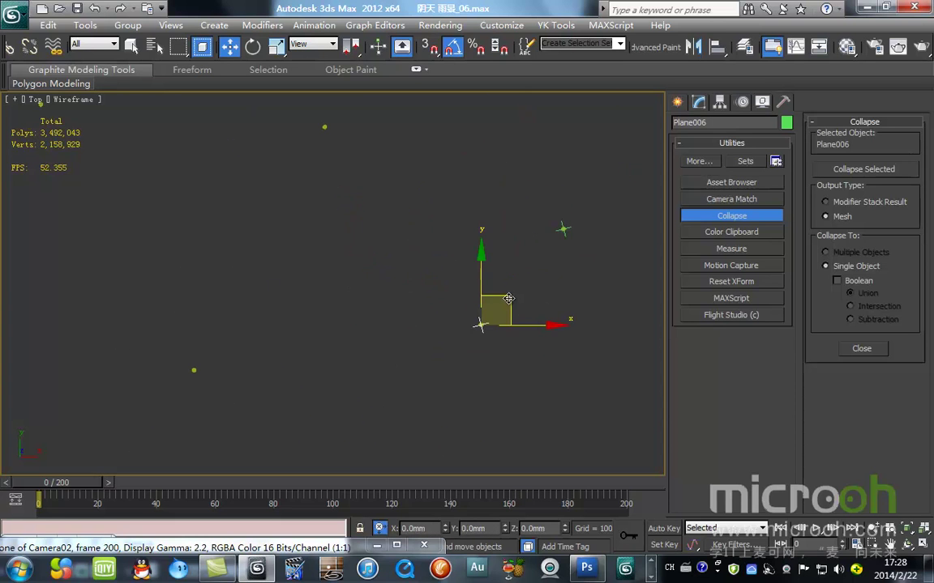
shift+drag(510, 299, 243, 336)
click(468, 350)
middle_drag(158, 389, 392, 316)
scroll(394, 311, up, 5)
middle_drag(601, 344, 383, 245)
drag(477, 233, 375, 248)
- Clone these glow planes to the lamp above and to the right and center them on its head
middle_drag(381, 251, 408, 392)
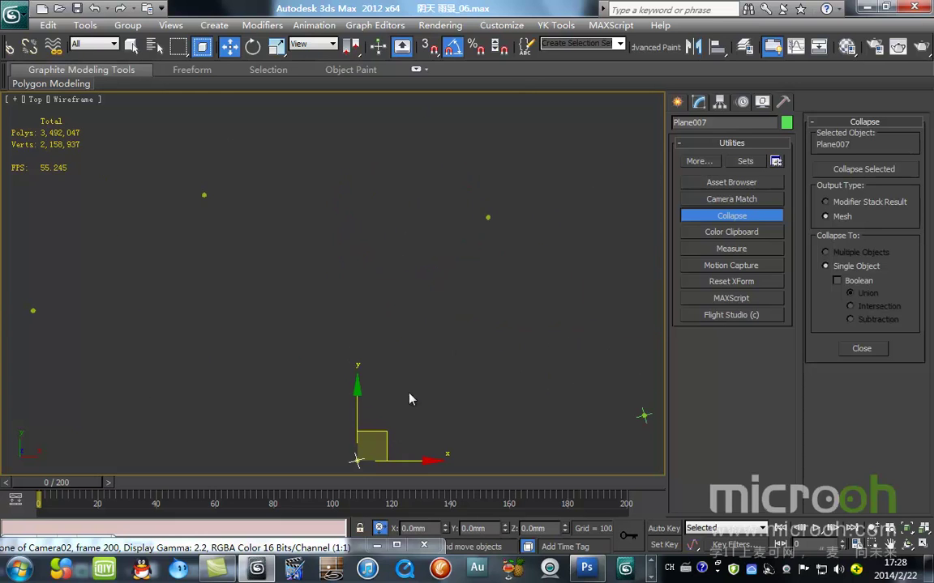
shift+drag(371, 445, 529, 204)
click(483, 346)
scroll(492, 251, up, 2)
middle_drag(491, 245, 287, 294)
scroll(351, 246, up, 5)
scroll(404, 215, up, 3)
middle_drag(403, 216, 547, 304)
drag(570, 270, 493, 325)
- Clone the glow planes to the neighbouring lamp directly to the left and center the clone on it
scroll(454, 287, down, 5)
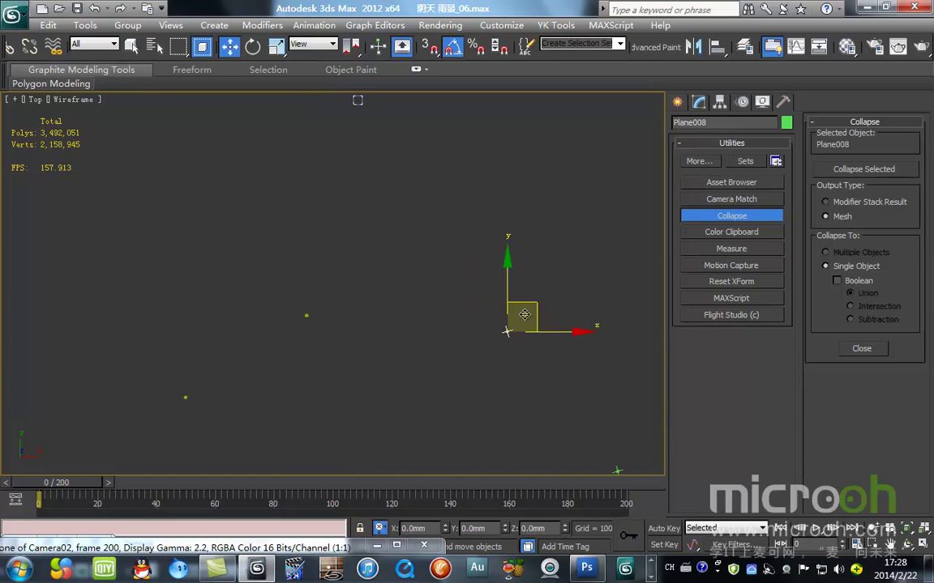
mouse_move(339, 317)
shift+mouse_down()
mouse_move(521, 313)
mouse_move(509, 324)
mouse_move(411, 304)
mouse_move(306, 323)
shift+mouse_up()
click(450, 345)
middle_drag(327, 351, 369, 320)
scroll(369, 317, up, 9)
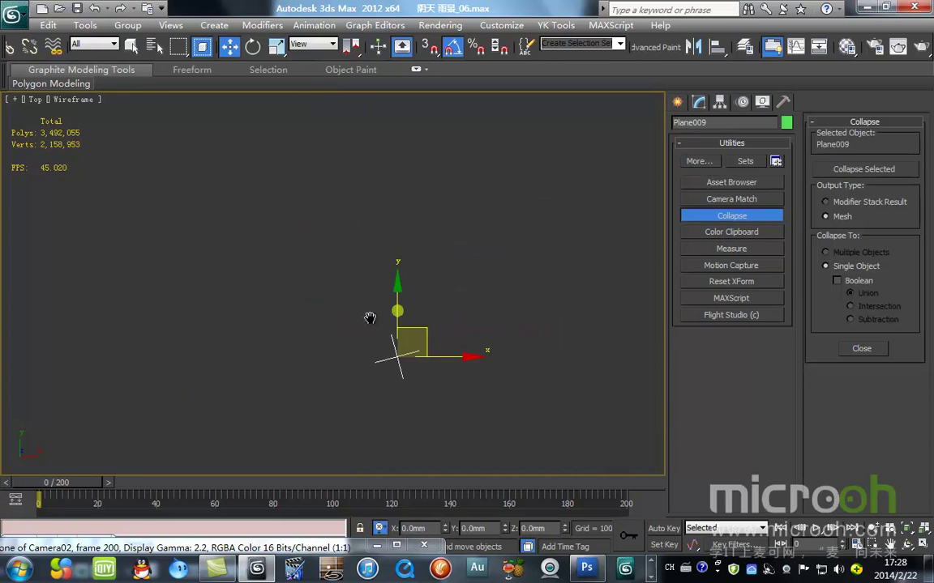
middle_drag(487, 397, 334, 253)
drag(392, 325, 394, 194)
- Clone the glow planes diagonally down and left to the following lamp and center them on it
scroll(425, 248, down, 9)
middle_drag(429, 248, 605, 190)
mouse_move(536, 195)
shift+mouse_down()
mouse_move(340, 323)
mouse_move(297, 366)
shift+mouse_up()
click(467, 347)
mouse_move(322, 397)
middle_down()
mouse_move(433, 279)
mouse_move(410, 293)
middle_up()
scroll(394, 253, up, 9)
middle_drag(559, 276, 316, 354)
scroll(401, 352, up, 2)
drag(451, 304, 396, 221)
- Clone the glow planes straight down to the remaining lamp below and center them on it
scroll(423, 230, down, 6)
scroll(423, 243, down, 10)
scroll(381, 308, up, 3)
middle_drag(371, 321, 397, 249)
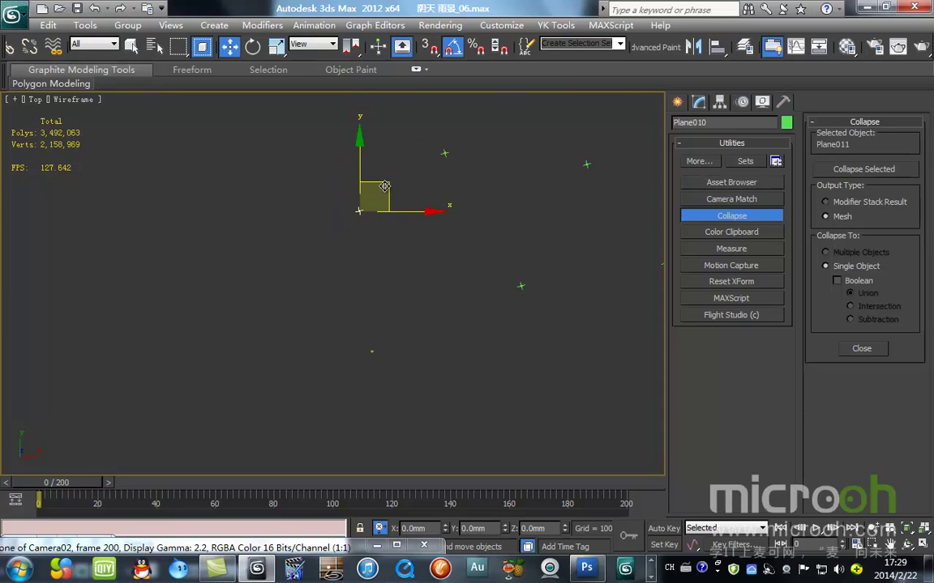
shift+drag(385, 185, 391, 356)
click(468, 347)
middle_drag(373, 324, 384, 334)
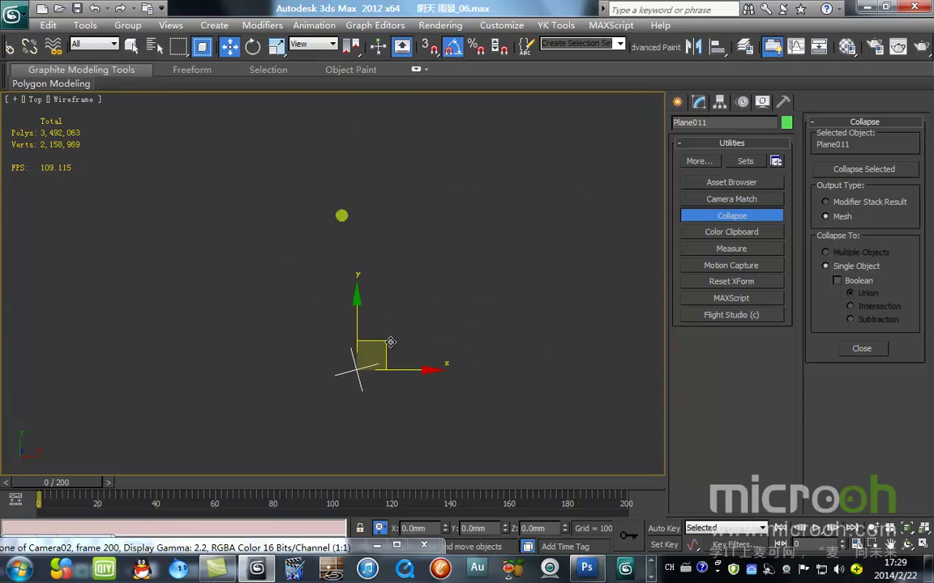
drag(373, 354, 285, 246)
- Check the glow planes' placement in the Front, Camera02 and Top views, and render the Camera02 view at frame 0
key(f)
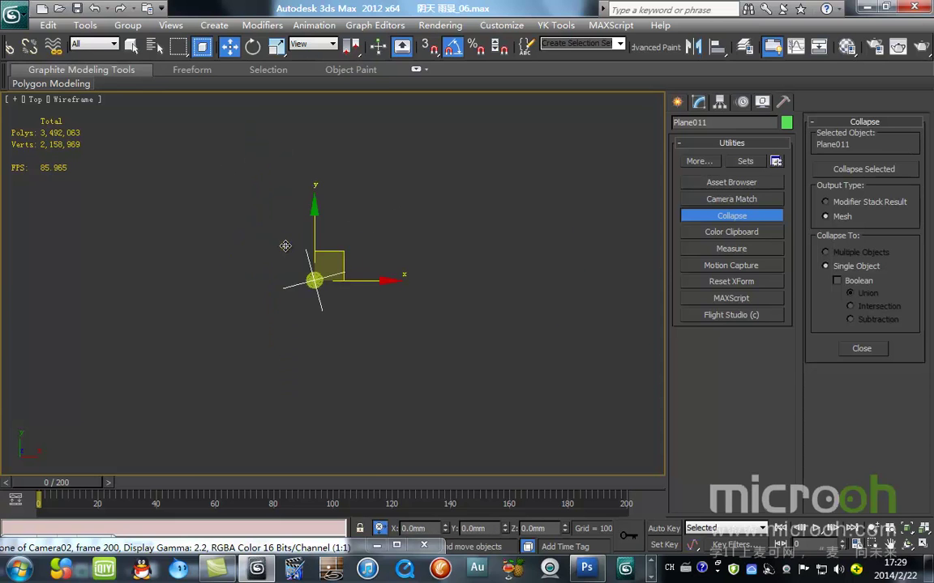
scroll(292, 256, down, 6)
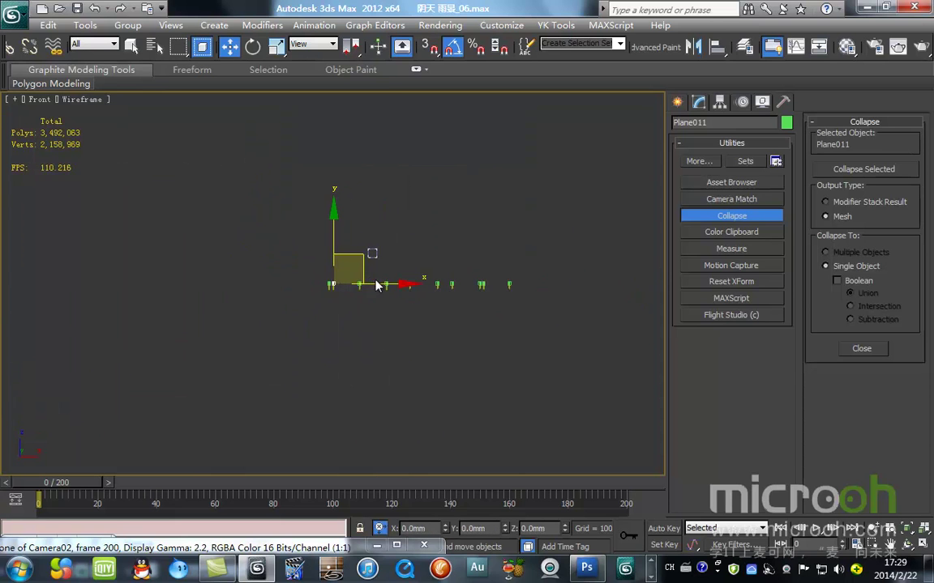
scroll(375, 284, up, 2)
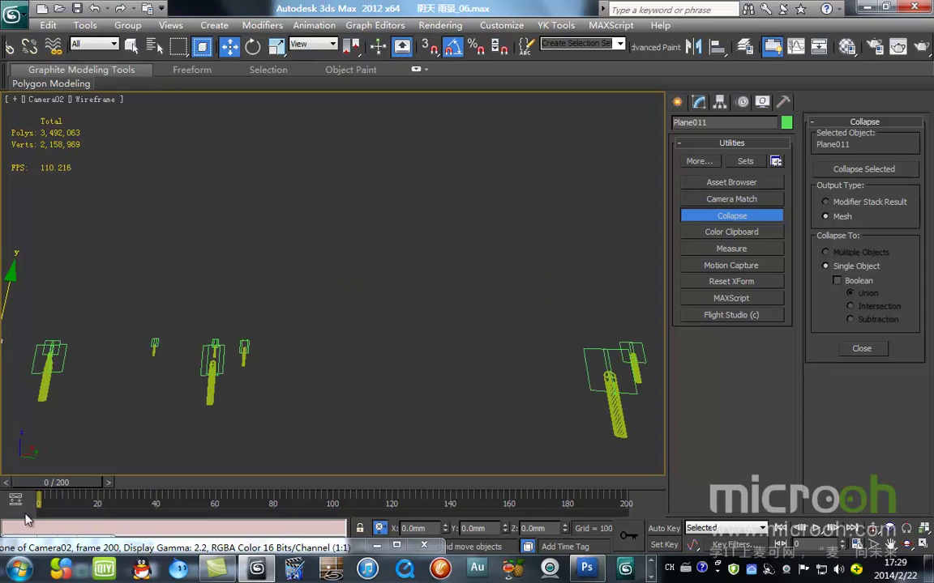
mouse_move(63, 484)
mouse_down()
mouse_move(625, 484)
mouse_move(58, 483)
mouse_up()
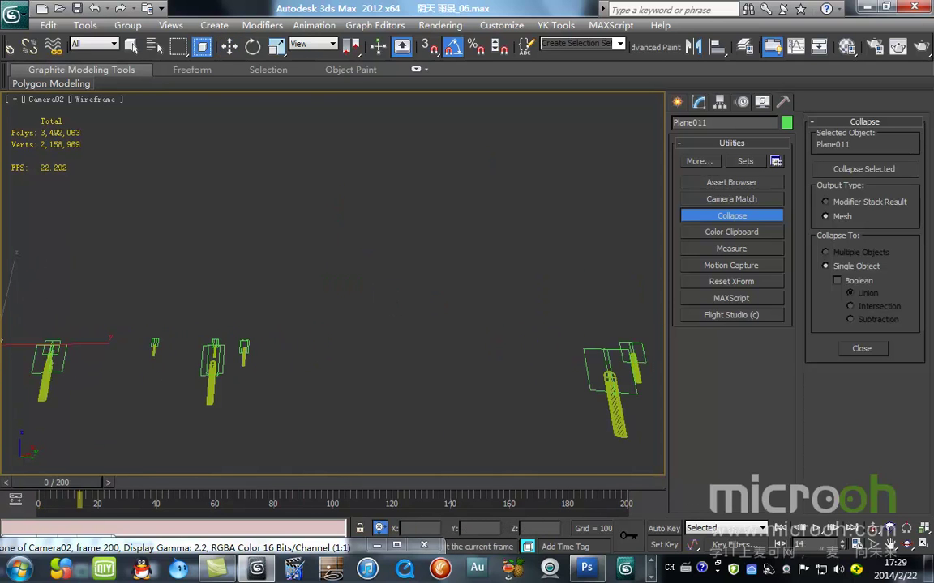
key(t)
scroll(331, 268, down, 5)
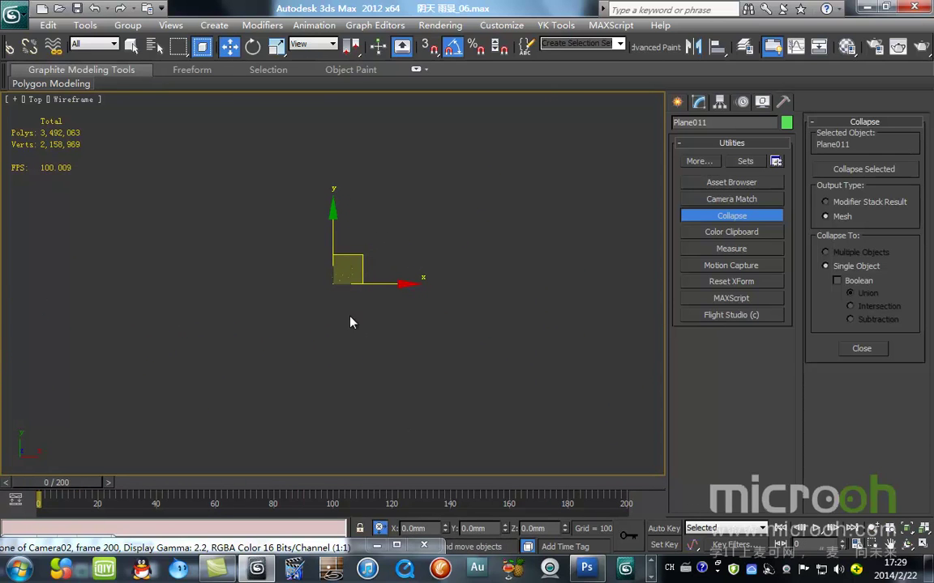
key(c)
key(shift+q)
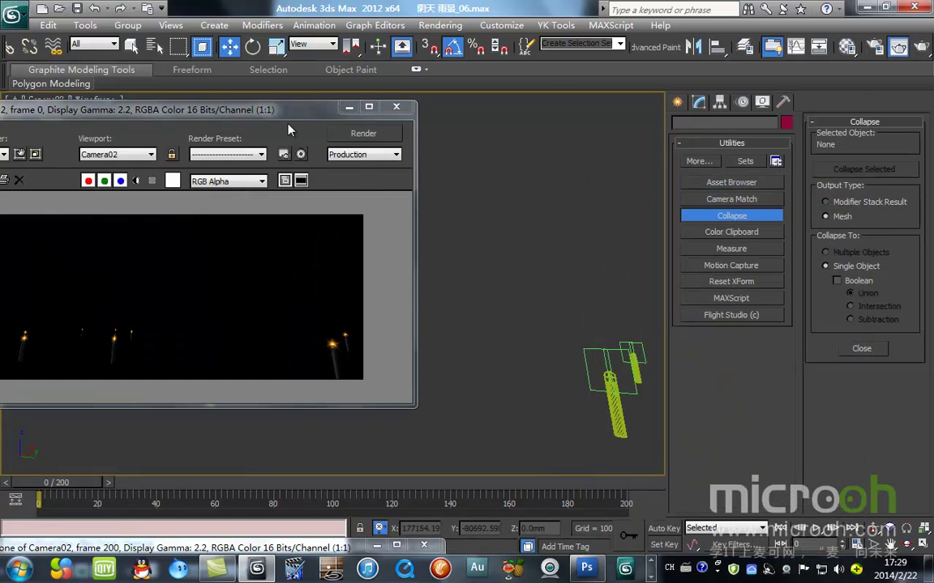
drag(306, 114, 474, 108)
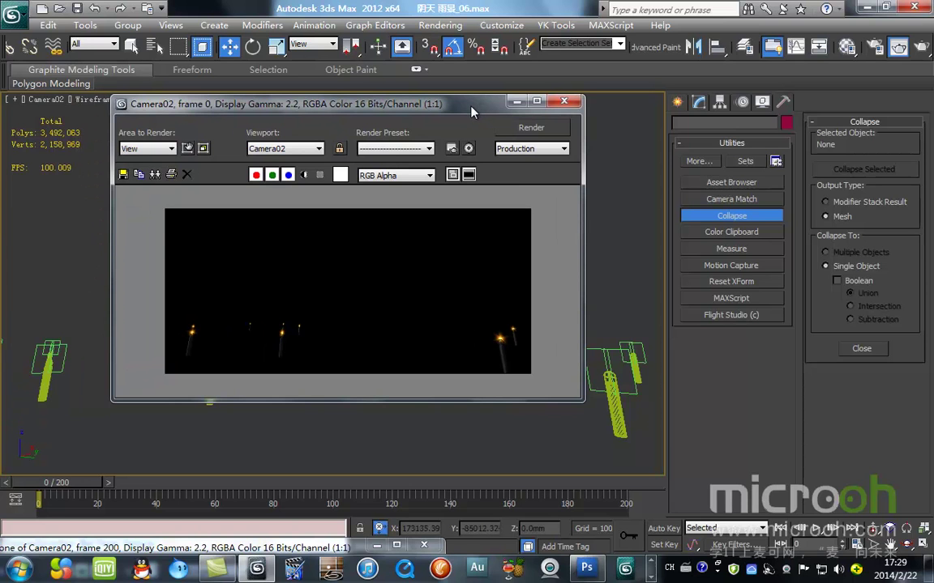
click(621, 354)
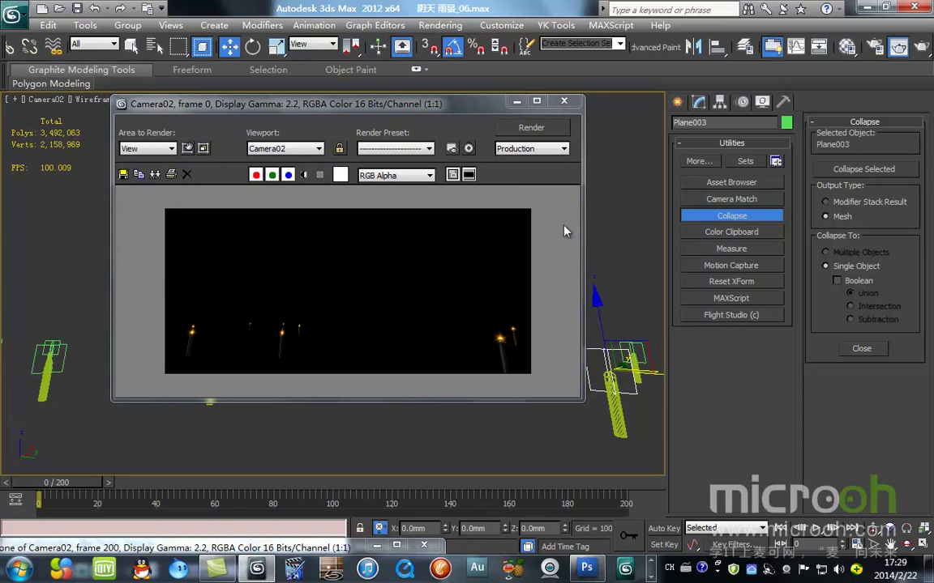
click(517, 106)
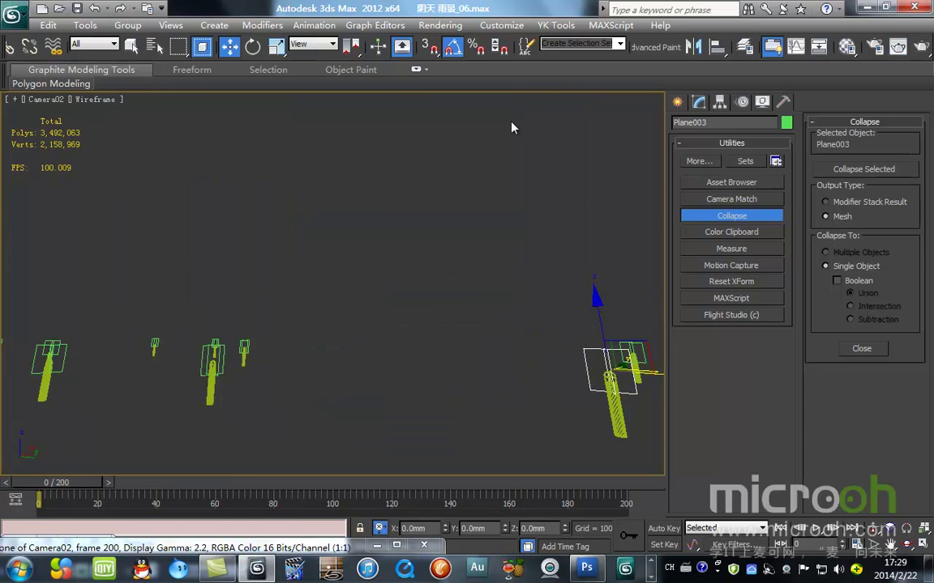
key(r)
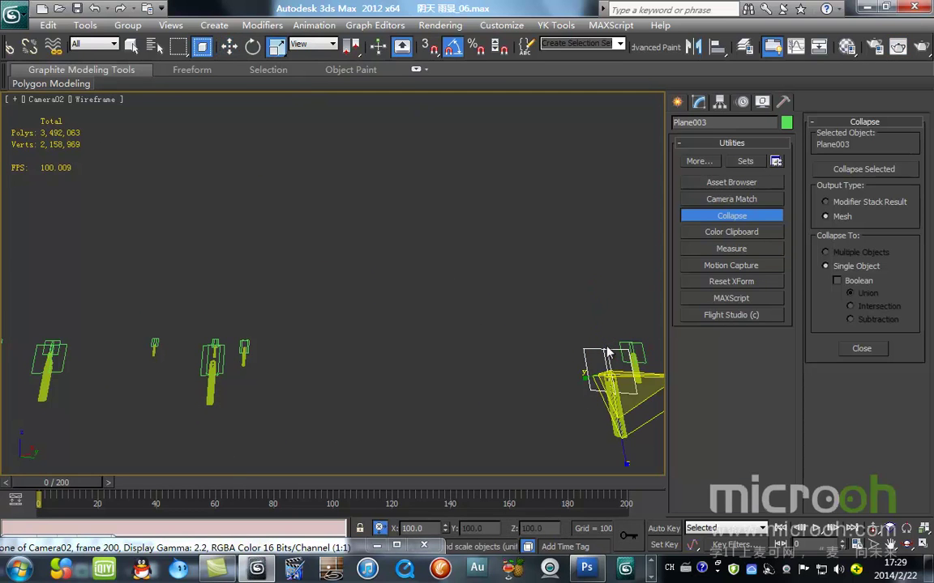
drag(613, 379, 617, 341)
key(ctrl+z)
click(229, 46)
- Select all objects that use the flare material and make transforms use each object's own pivot point as center
key(m)
click(737, 228)
click(312, 482)
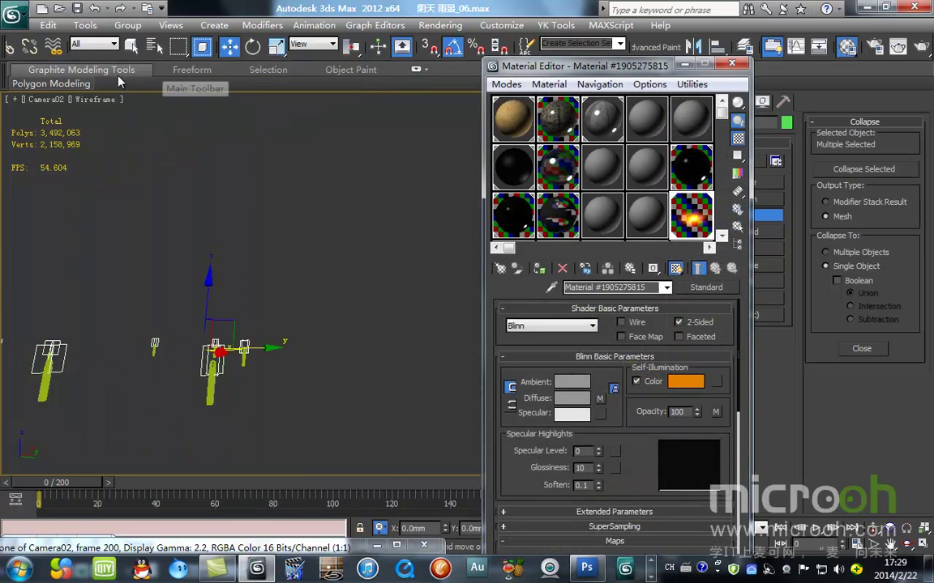
click(276, 46)
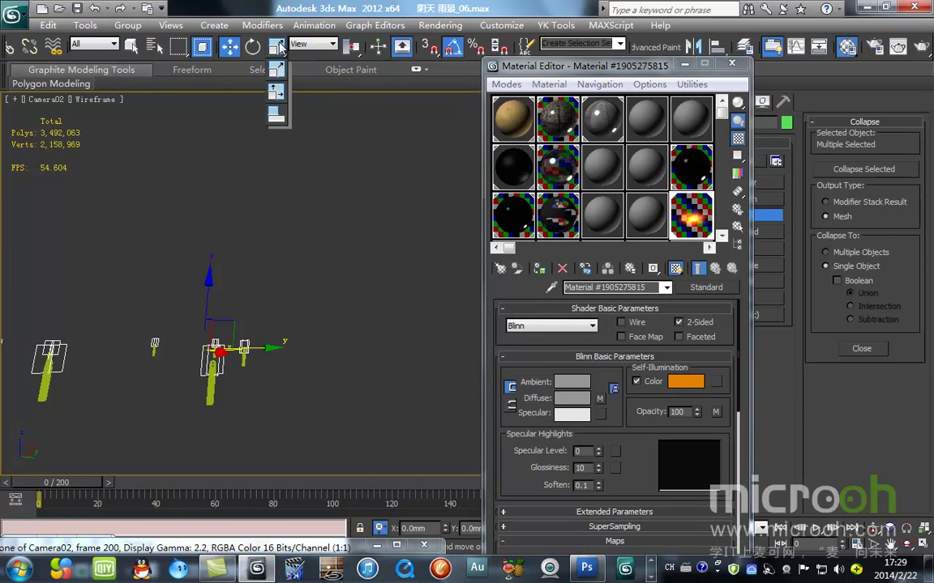
drag(351, 46, 353, 72)
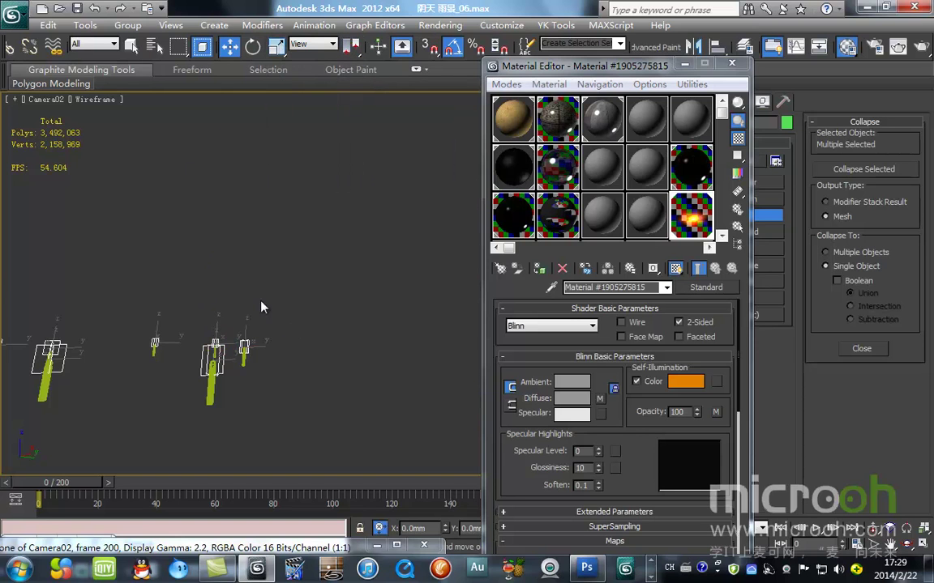
click(277, 46)
drag(202, 360, 205, 346)
right_click(205, 346)
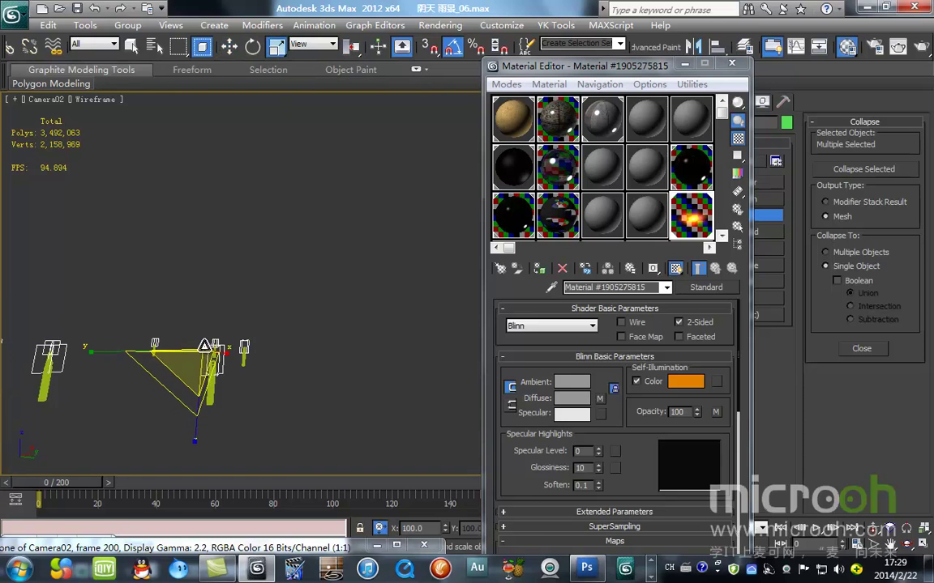
click(684, 63)
key(t)
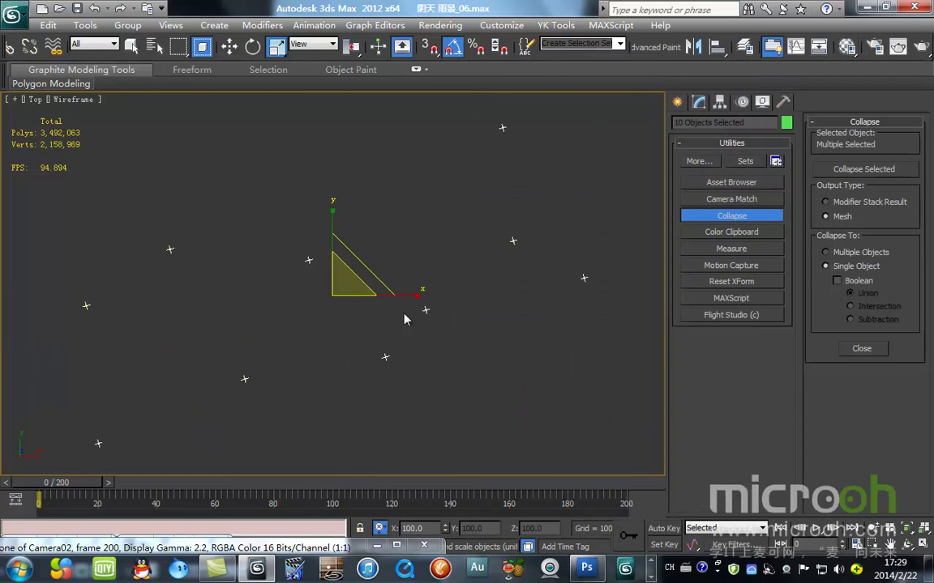
click(718, 101)
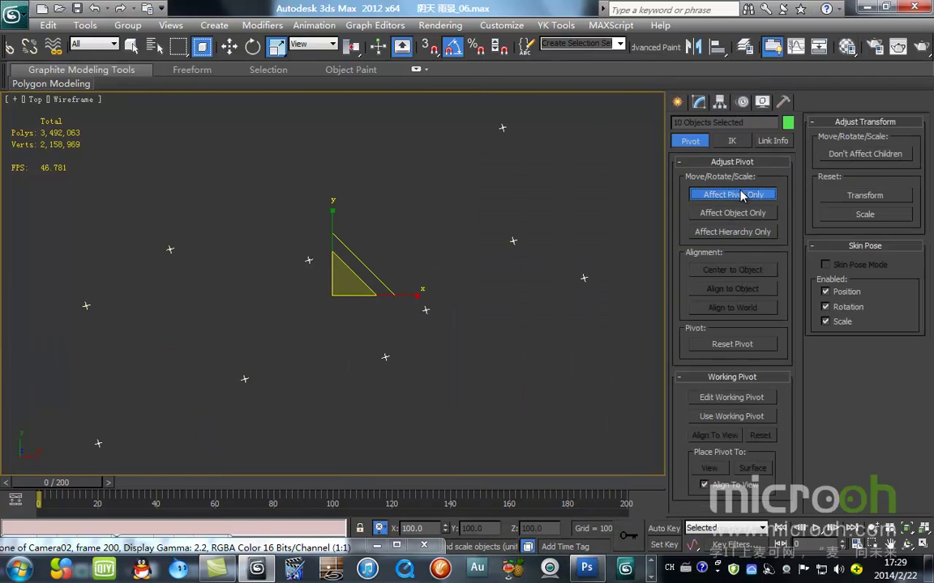
click(740, 194)
click(684, 103)
- Uniformly enlarge all selected glow planes around their own pivots in the Top view, and return to the Camera02 view
scroll(434, 306, up, 1)
middle_drag(605, 274, 438, 255)
scroll(385, 270, up, 3)
alt+middle_drag(374, 278, 385, 307)
key(t)
middle_drag(448, 275, 483, 328)
scroll(122, 280, up, 2)
scroll(141, 278, up, 3)
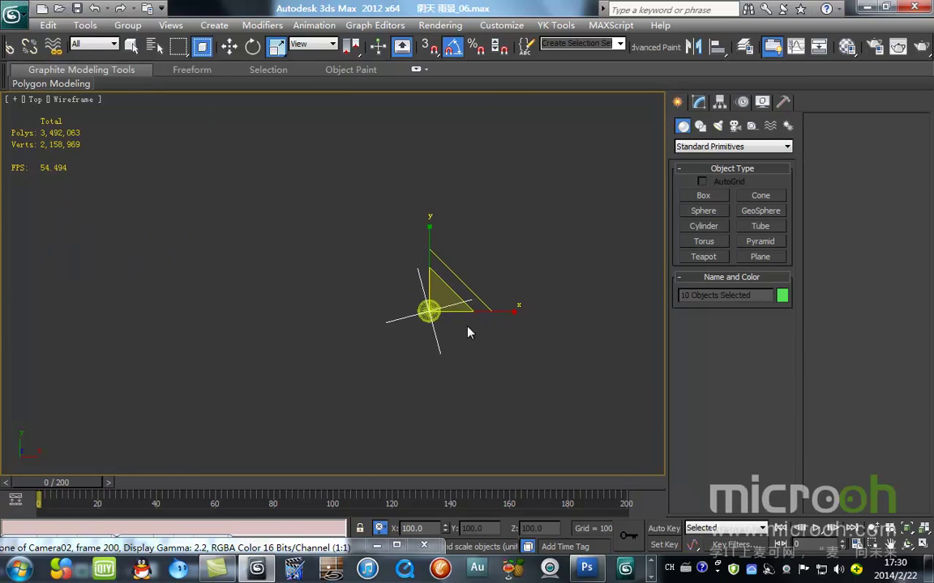
drag(453, 305, 457, 265)
key(c)
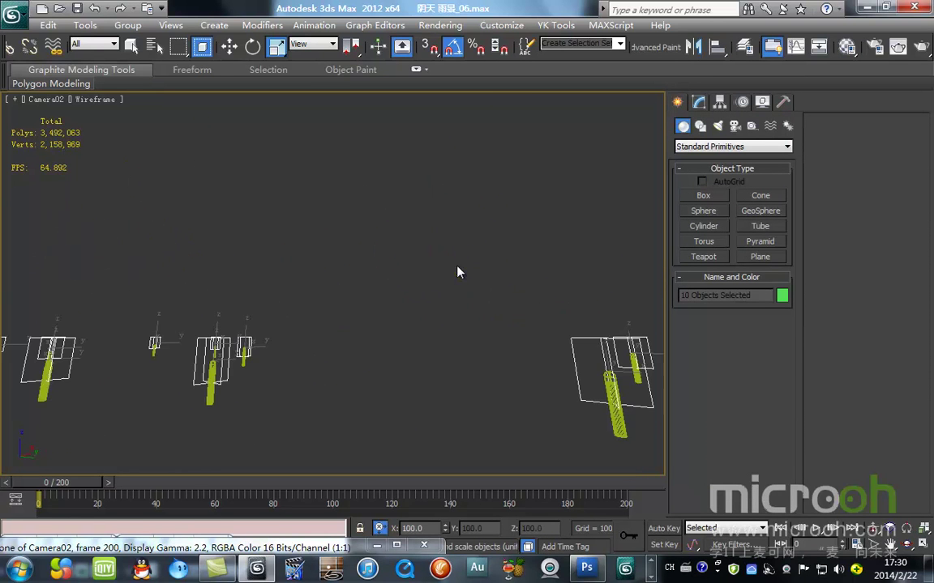
- Test-render the enlarged glow planes from Camera02 at frame 0 and close the rendered image
click(921, 47)
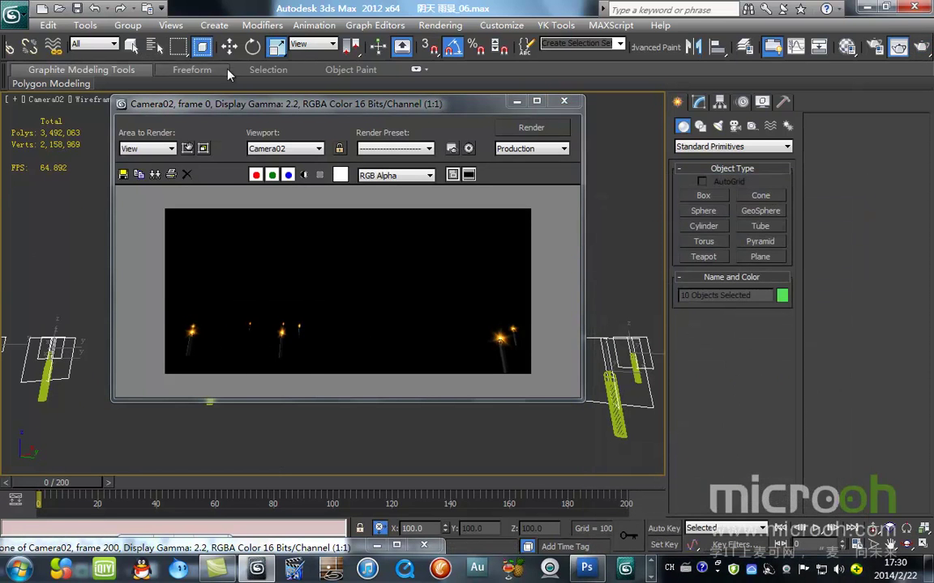
key(w)
drag(419, 96, 366, 107)
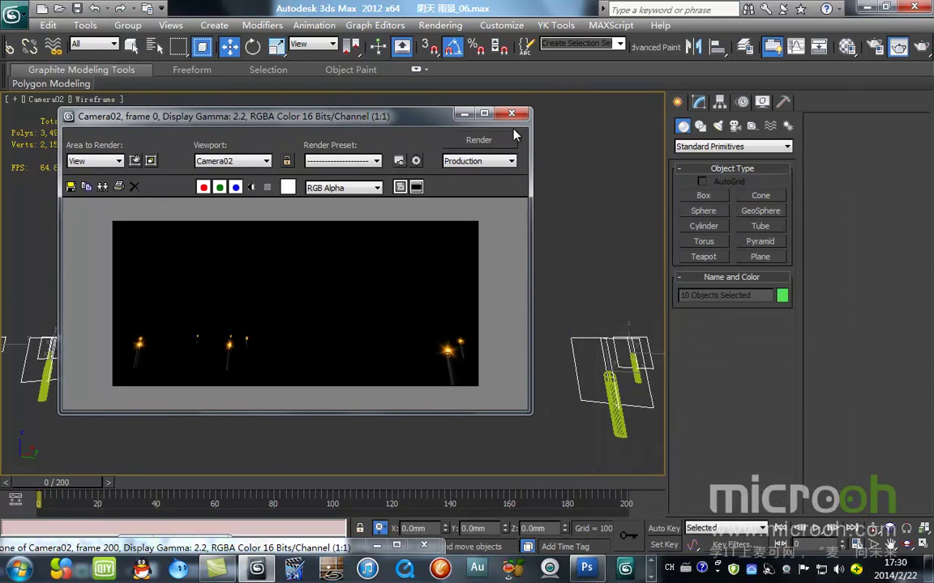
click(511, 113)
- Unhide all scene objects and display the Camera02 view shaded at frame 0
right_click(475, 288)
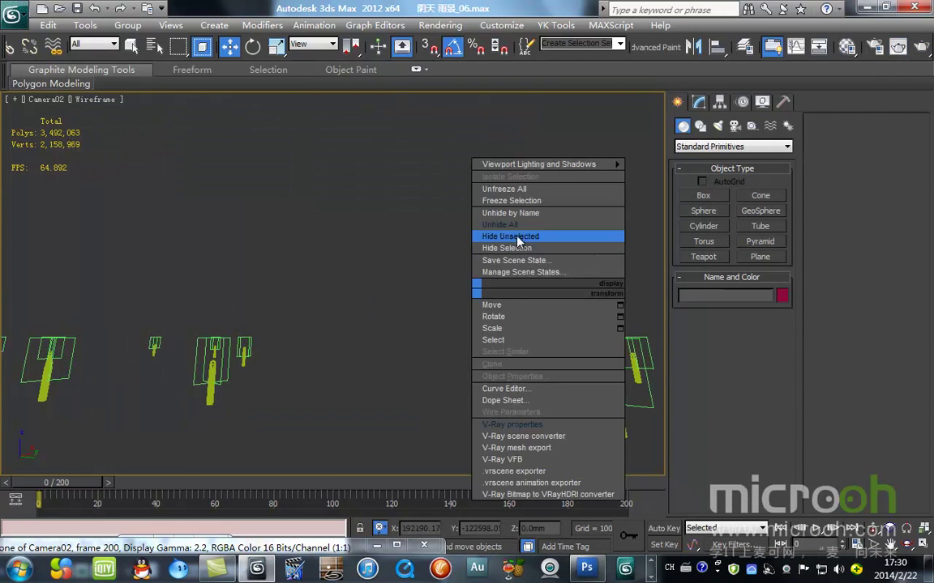
click(525, 237)
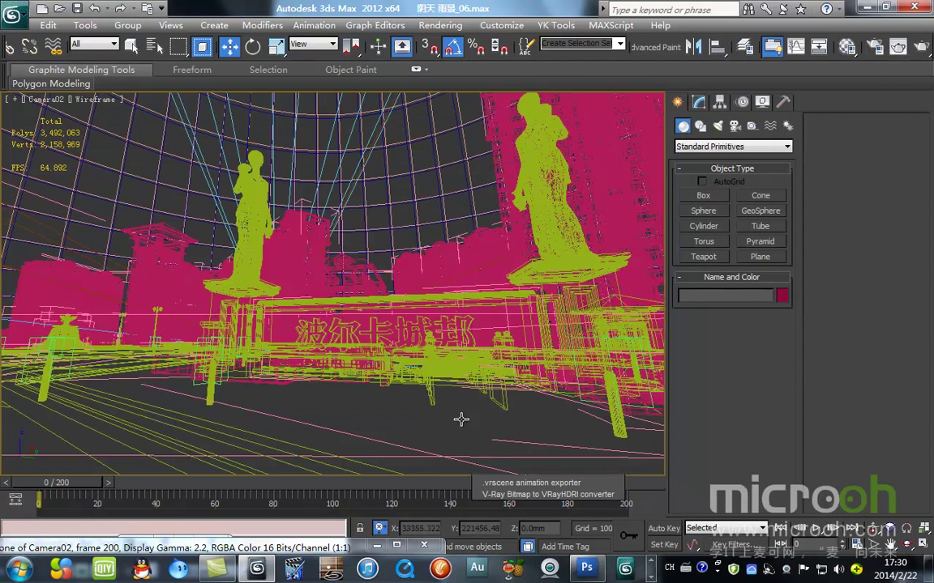
key(F3)
mouse_move(101, 488)
mouse_down()
mouse_move(530, 489)
mouse_move(190, 500)
mouse_move(38, 490)
mouse_up()
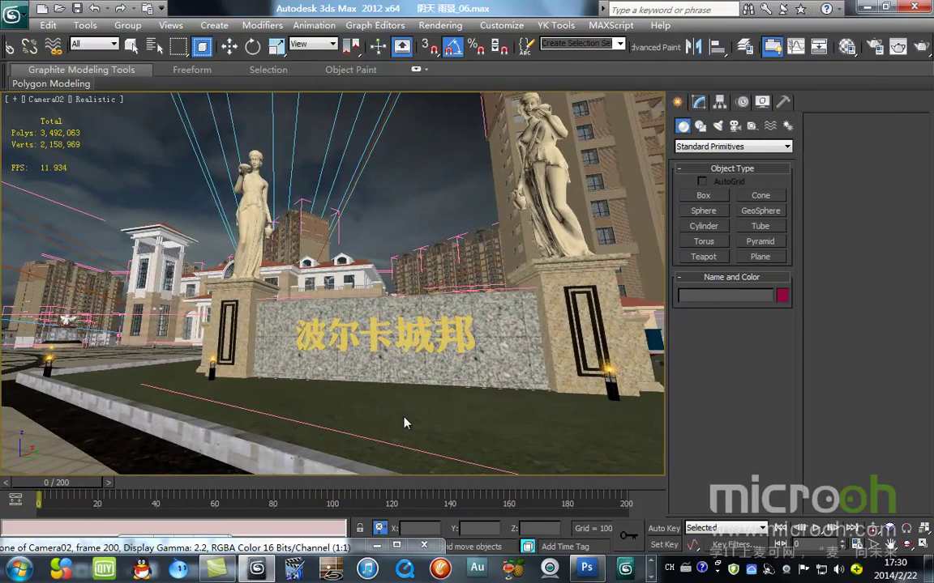
- Isolate the golden sign lettering on the stone wall, render it from Camera02, and close the rendered image
click(332, 337)
key(alt+q)
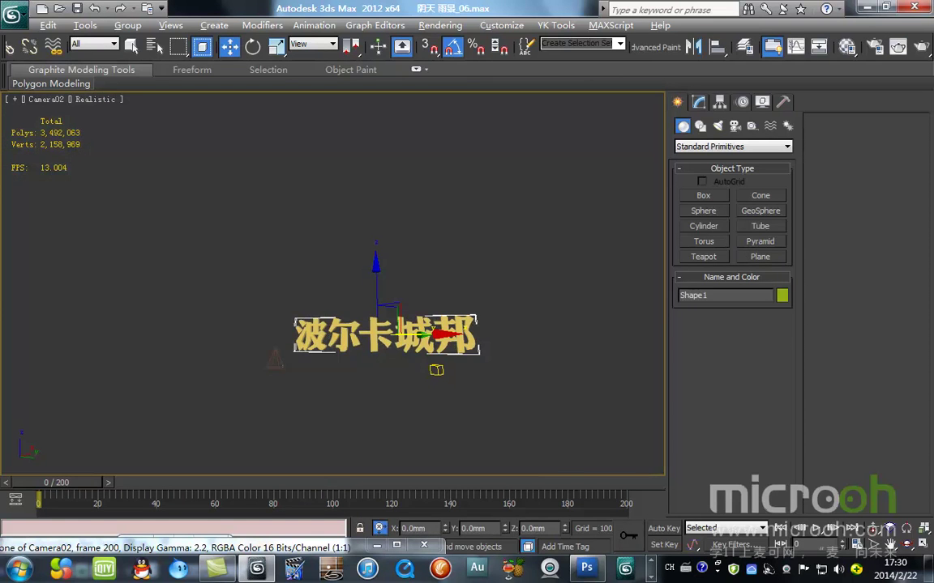
click(897, 46)
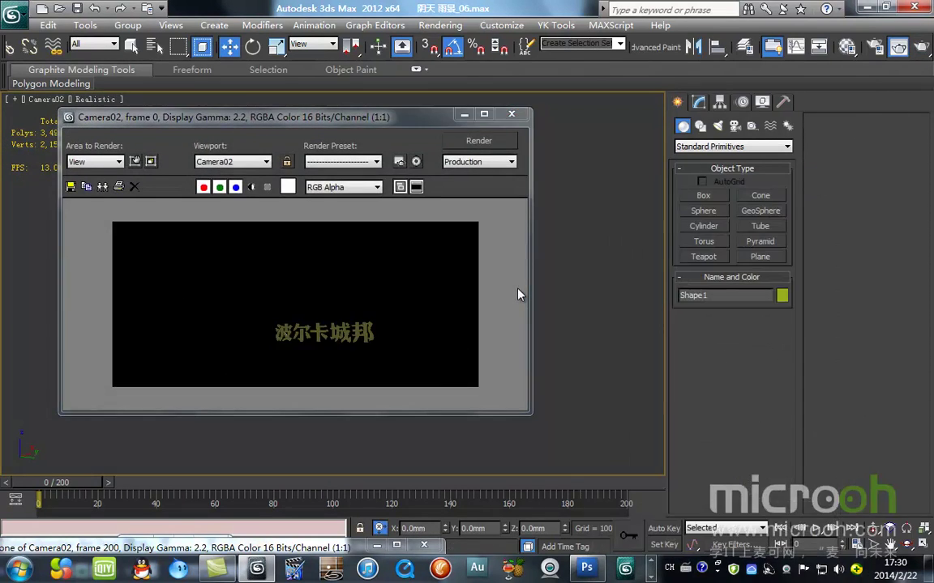
click(512, 114)
- Pick the sign lettering's 金属字体 material from the object into an empty material sample slot
key(m)
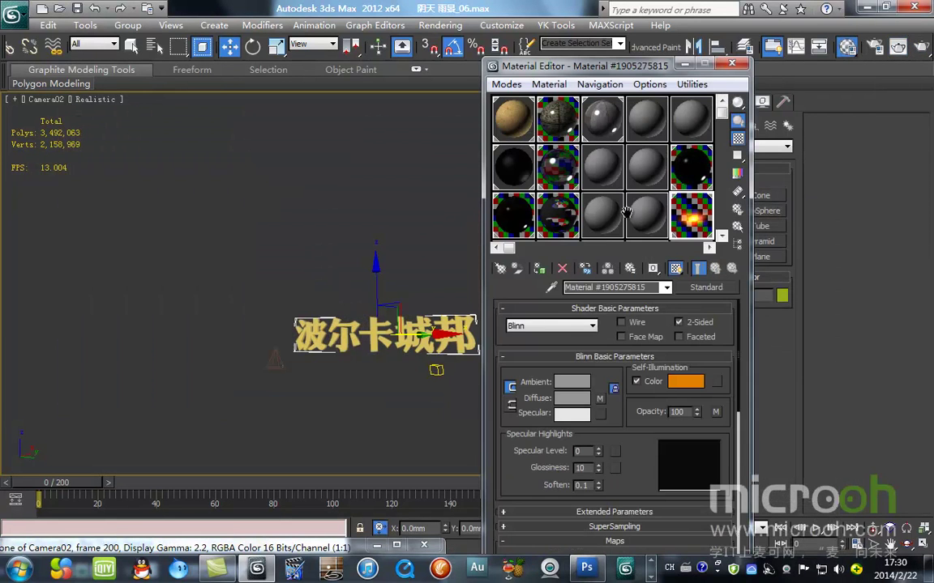
click(599, 218)
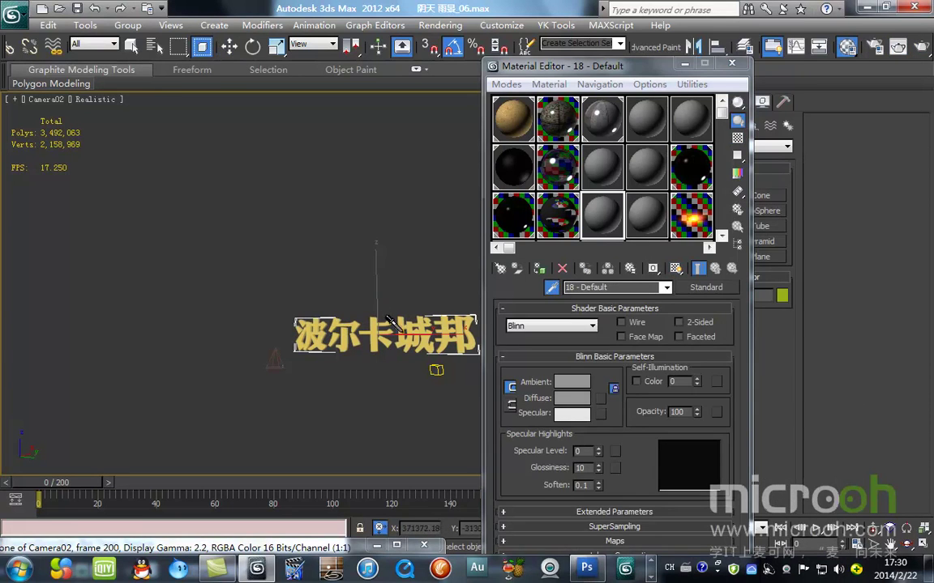
key(w)
click(413, 340)
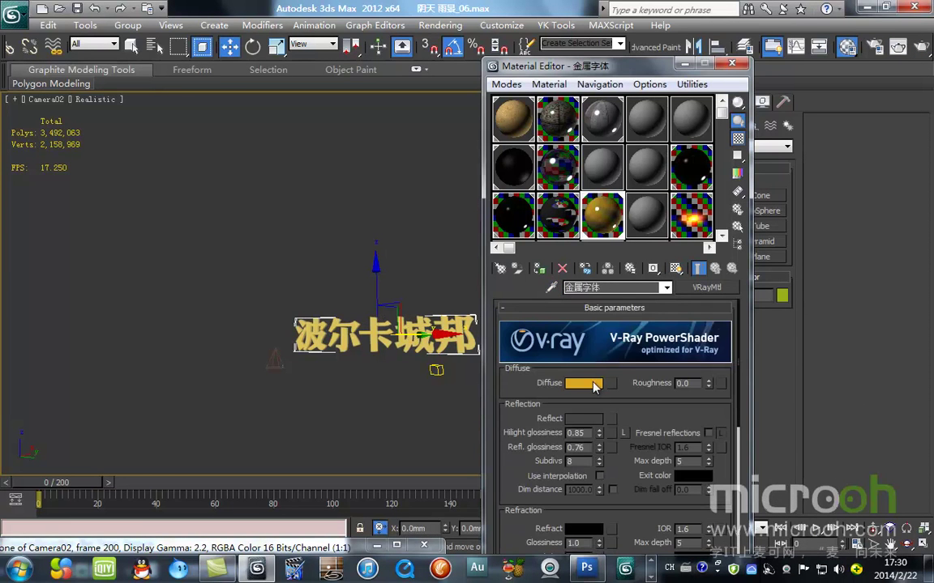
- Set the diffuse colour of the 金属字体 material to a saturated orange-yellow, RGB 215, 157, 0
click(593, 383)
drag(656, 376, 626, 377)
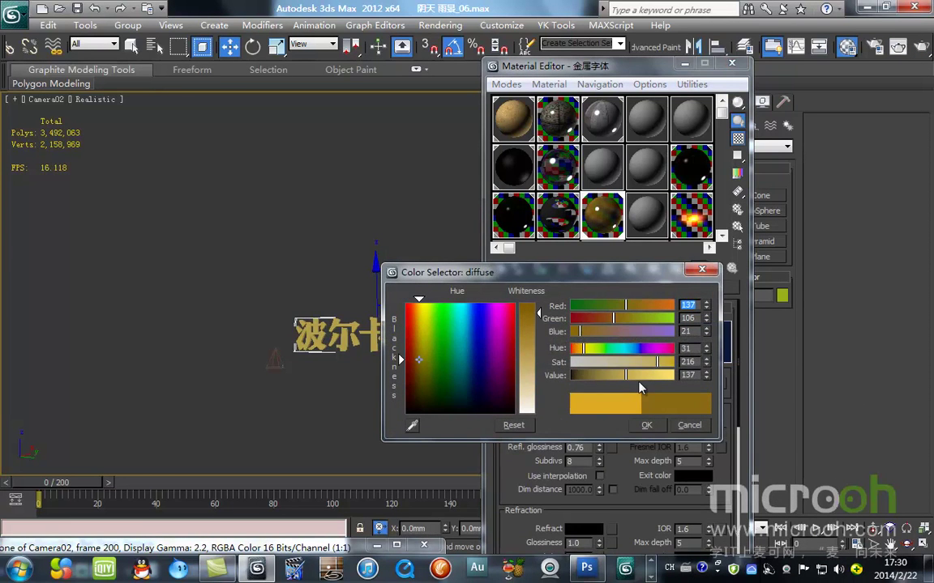
click(518, 427)
drag(539, 315, 538, 302)
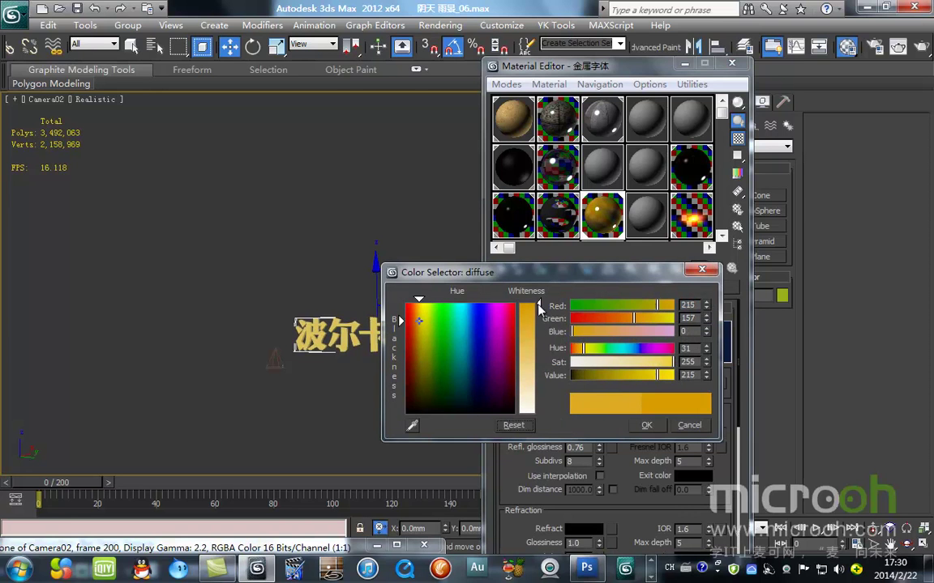
click(645, 425)
- Darken the reflection colour of the 金属字体 material to a near-black grey
click(586, 419)
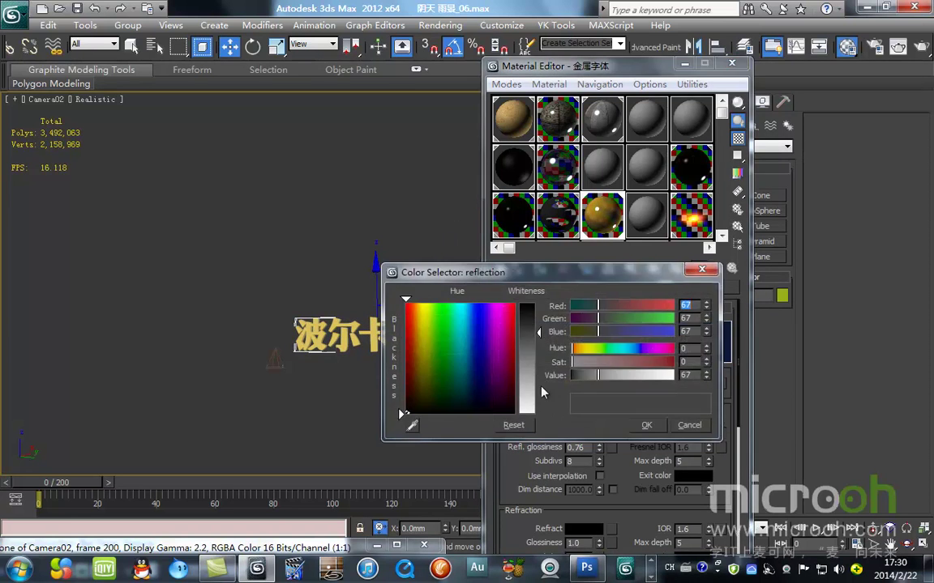
click(646, 425)
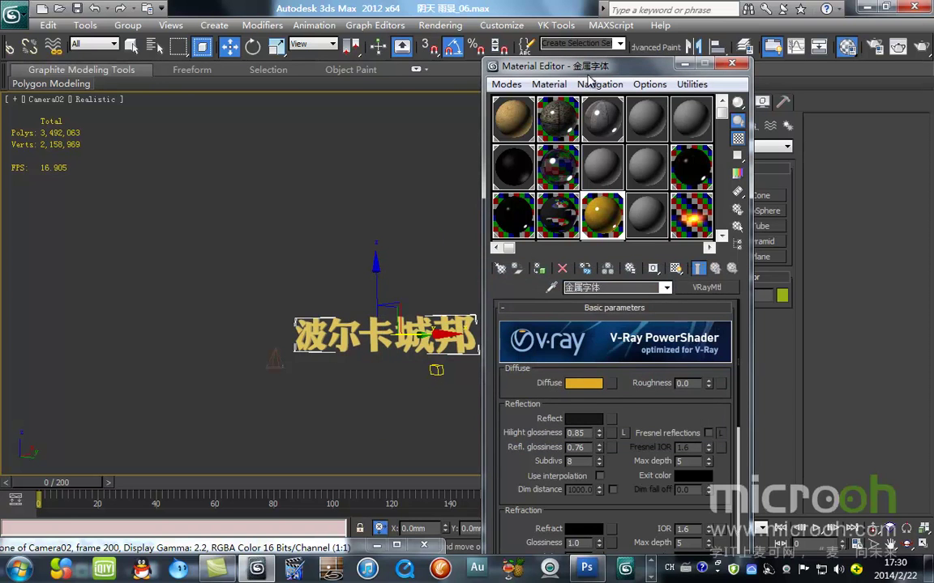
drag(594, 71, 645, 36)
click(644, 378)
mouse_move(536, 305)
mouse_down()
mouse_move(537, 367)
mouse_move(536, 305)
mouse_up()
click(646, 425)
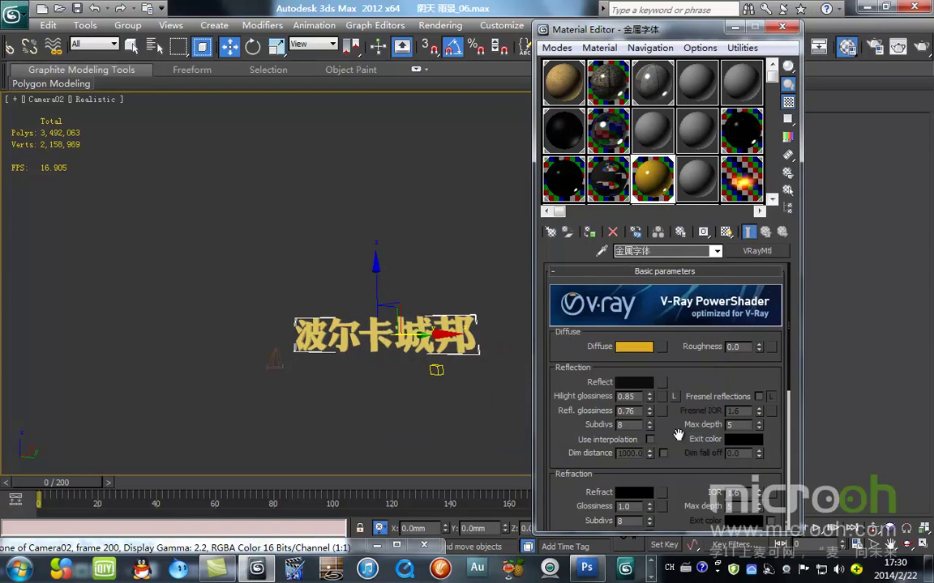
- Lock the 金属字体 material's highlight glossiness to its reflection glossiness and test-render the isolated lettering from Camera02
click(672, 397)
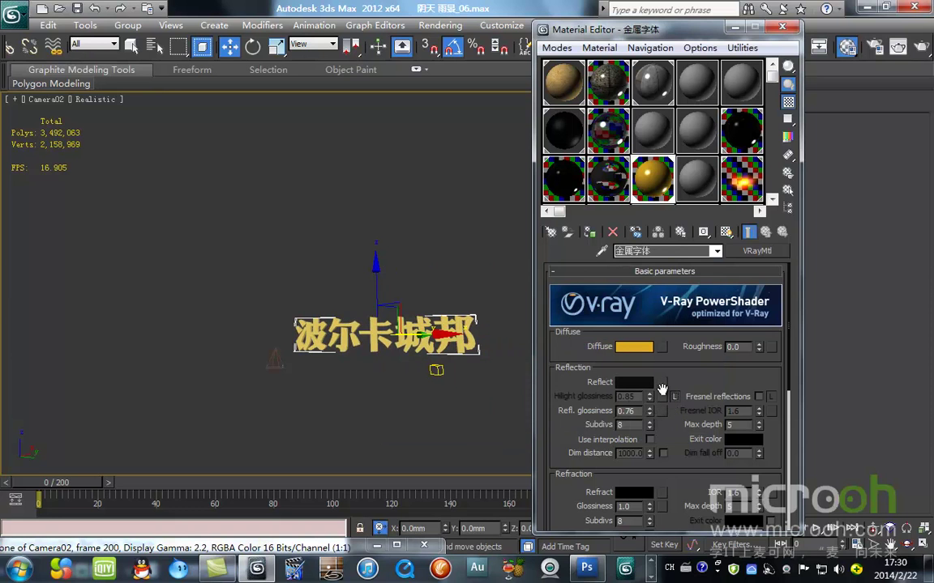
click(899, 46)
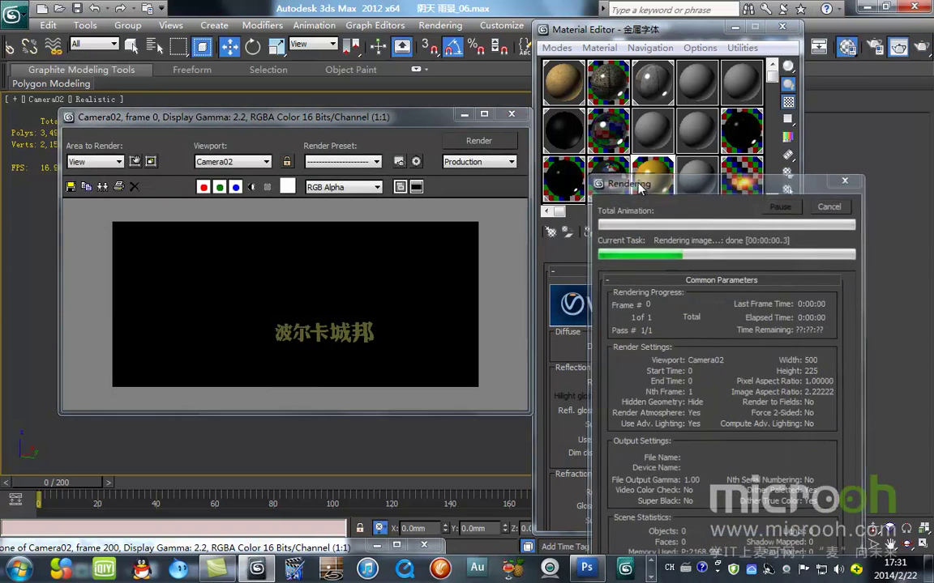
click(520, 116)
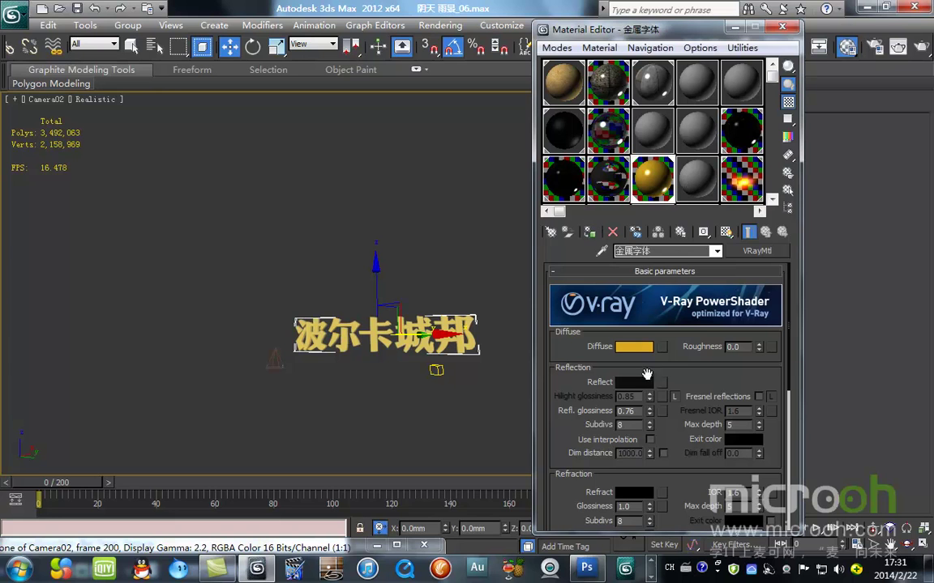
- Assign a VRayMap to the reflection of the 金属字体 material and return to the material's main parameters
click(658, 384)
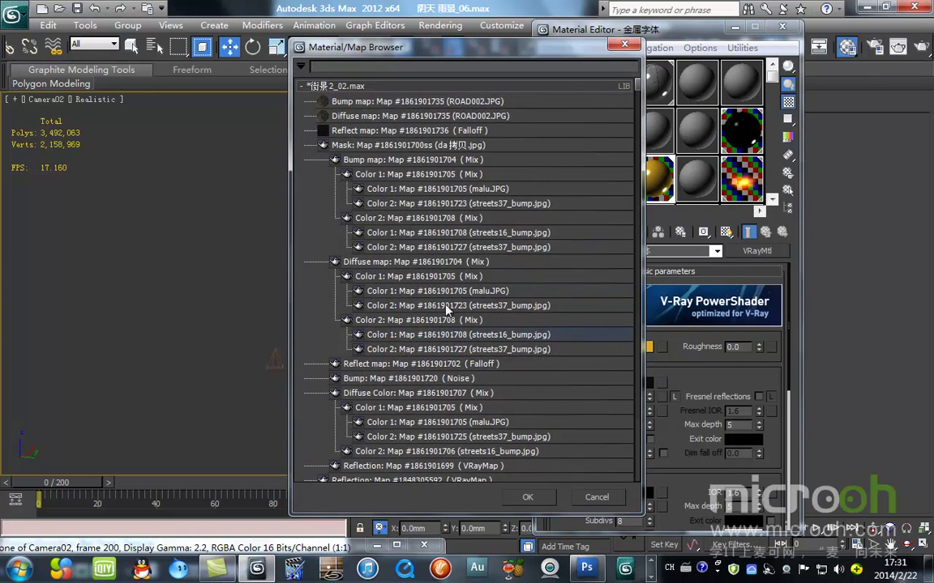
click(305, 87)
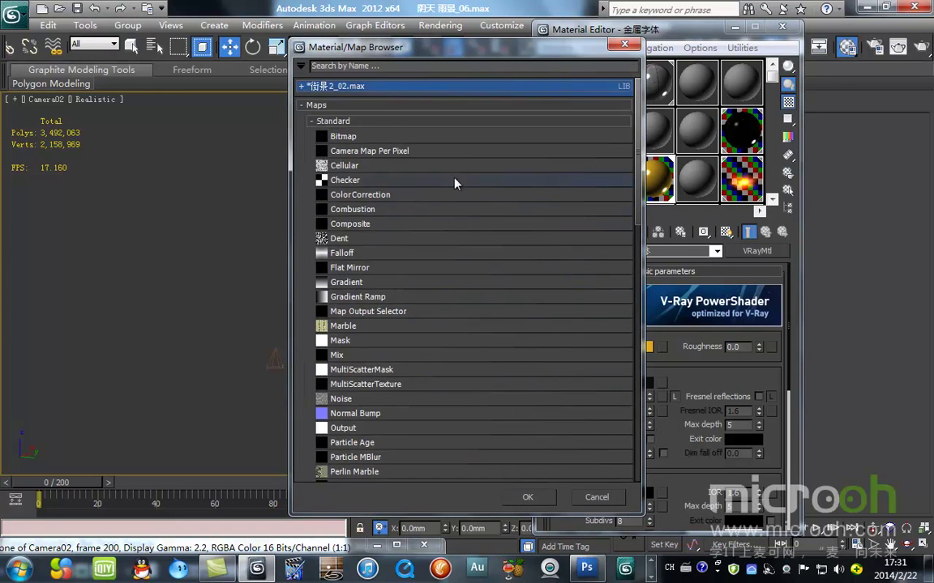
drag(637, 188, 652, 511)
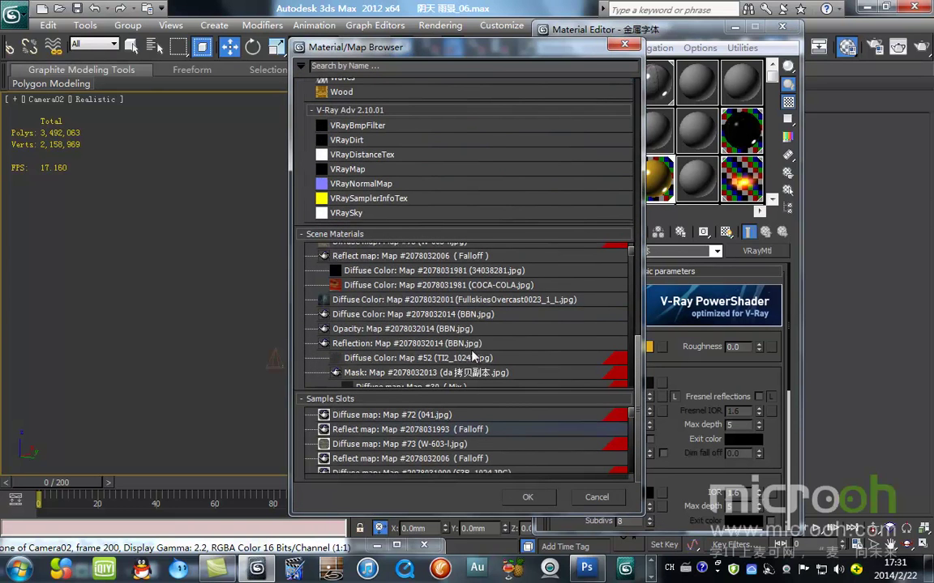
click(301, 236)
click(302, 234)
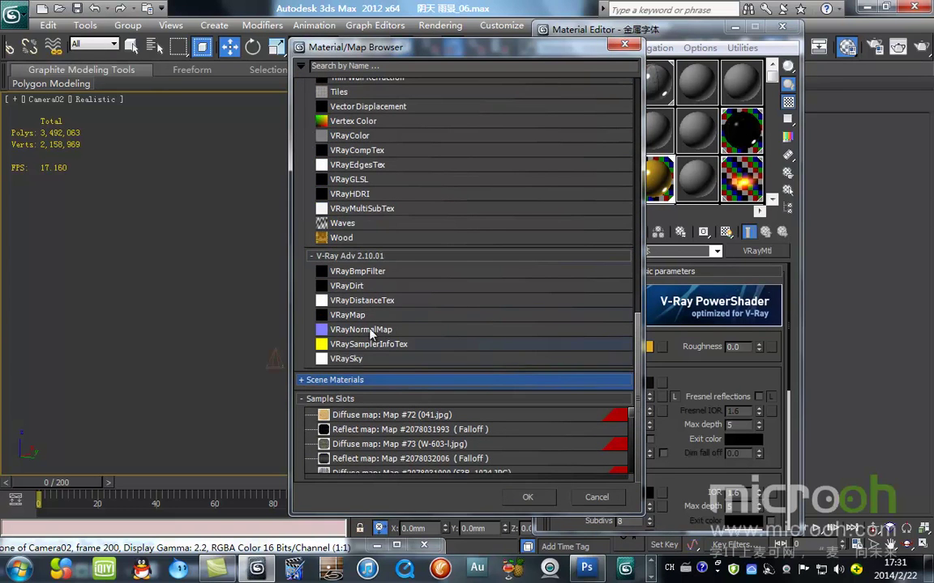
double_click(347, 314)
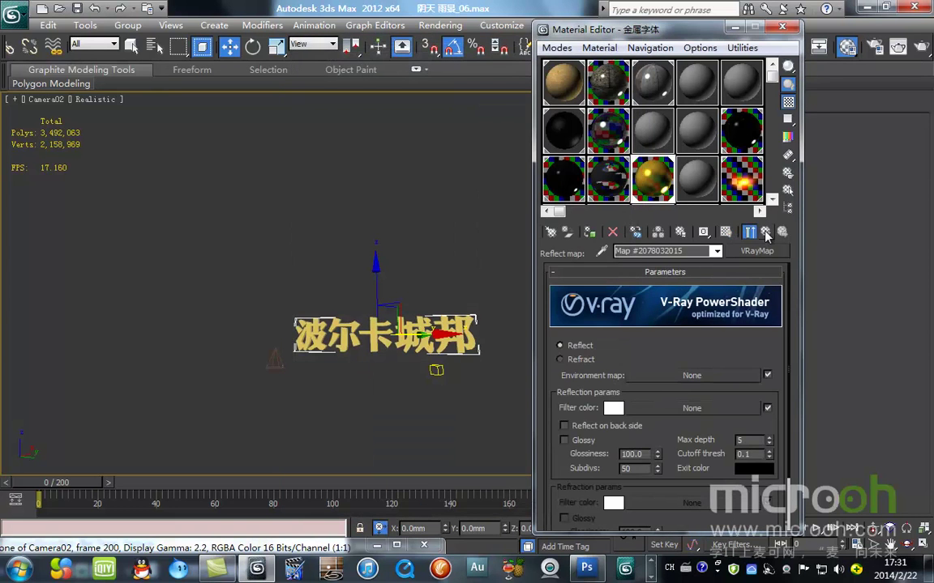
click(765, 233)
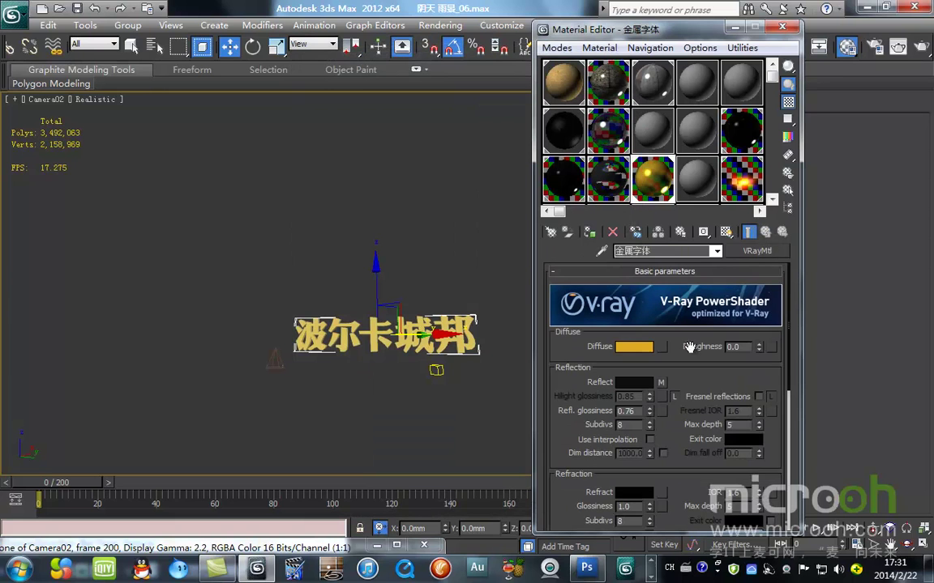
- Assign a Falloff map to the reflection of the 金属字体 material and test-render the isolated lettering from Camera02
click(661, 383)
click(371, 168)
scroll(371, 186, up, 6)
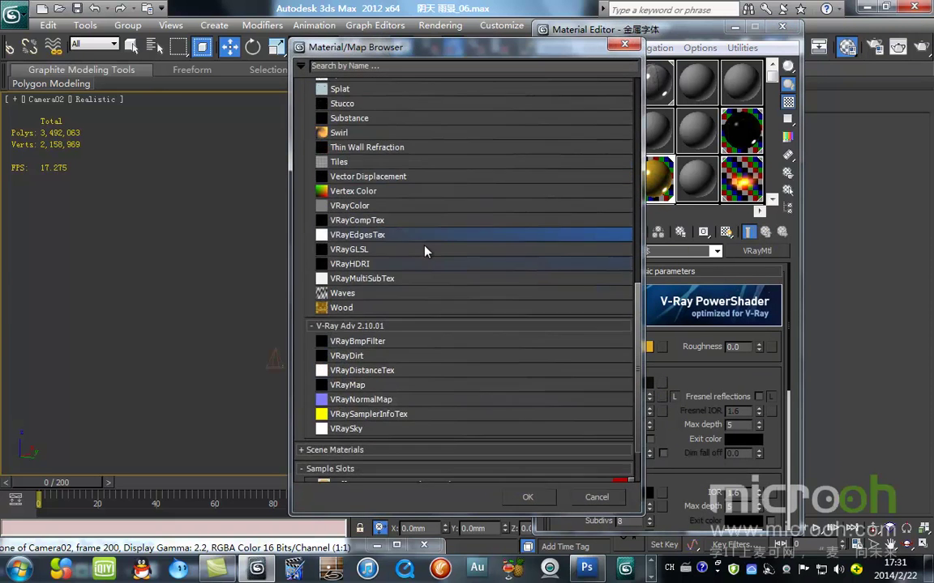
scroll(369, 197, up, 3)
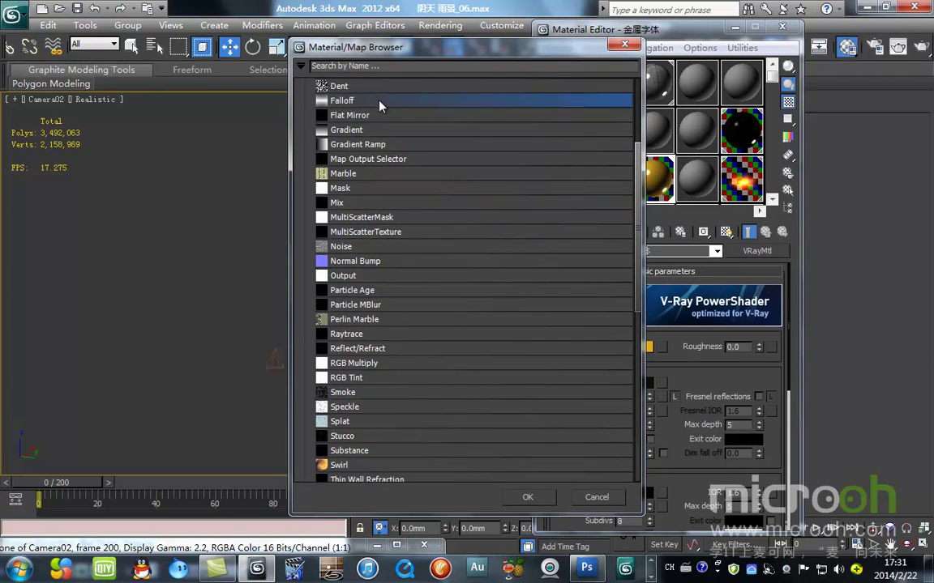
double_click(357, 100)
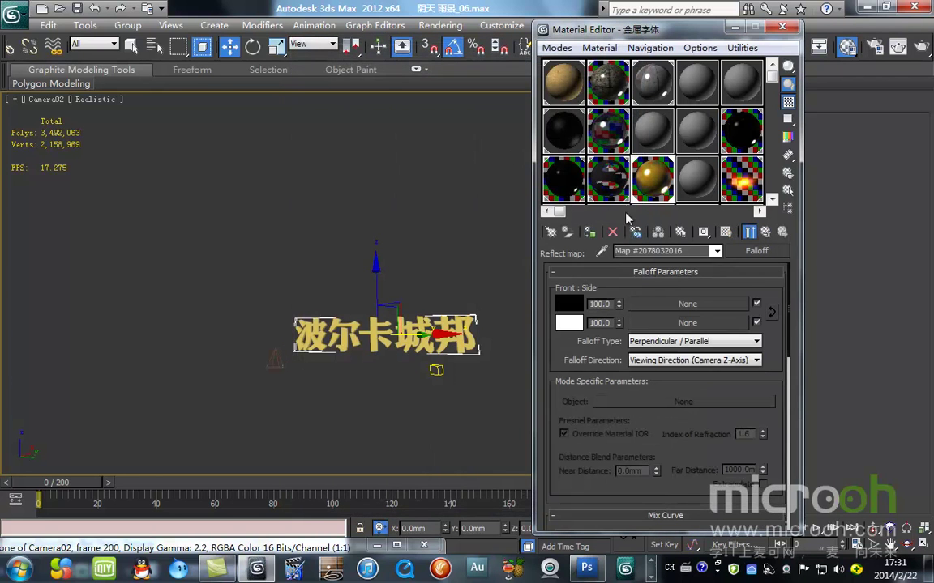
click(765, 232)
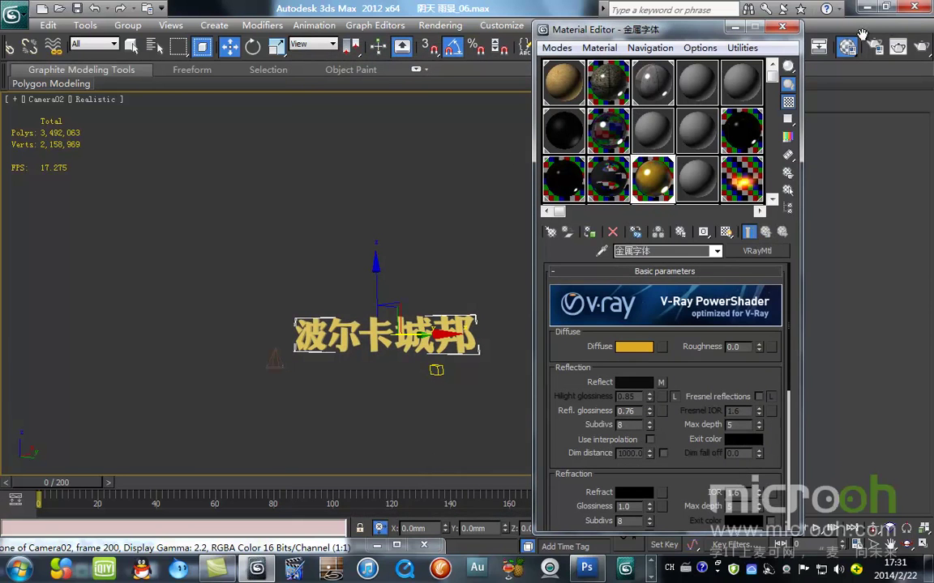
click(921, 50)
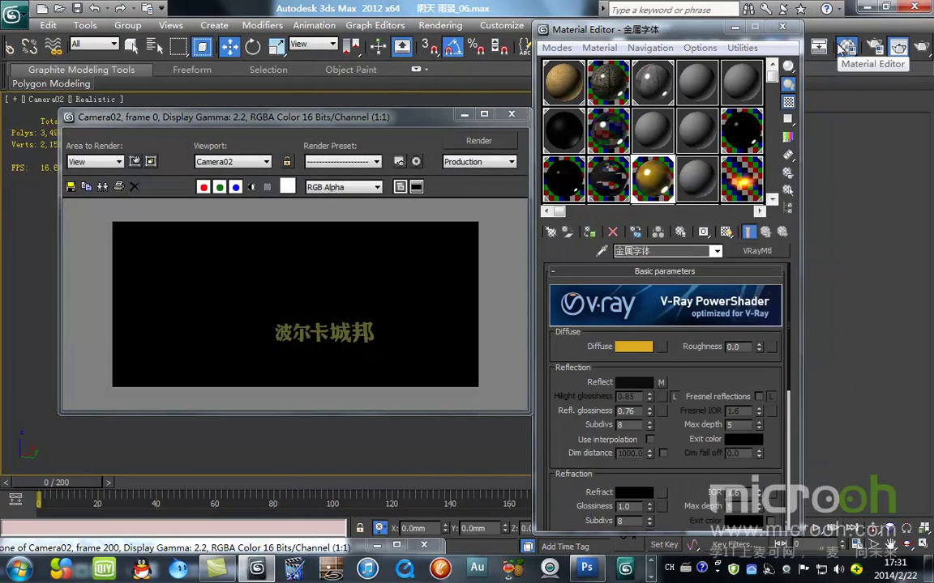
click(512, 115)
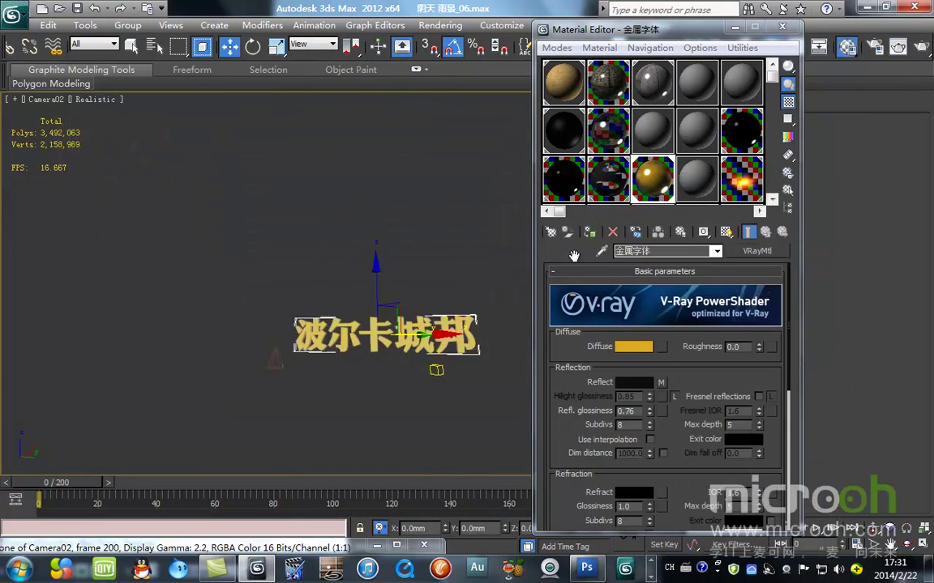
- Copy the diffuse colour of the 金属字体 material to its refraction fog colour
scroll(701, 470, down, 2)
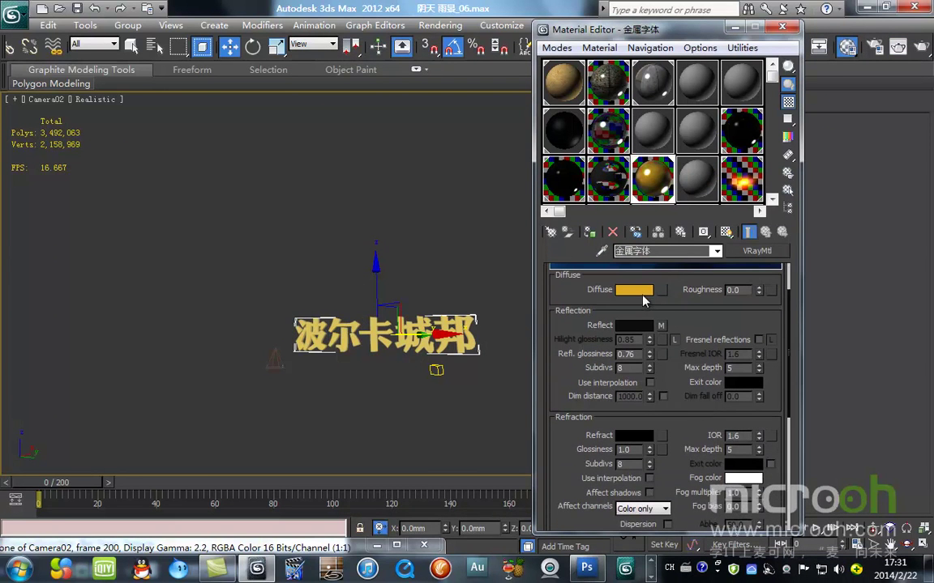
drag(755, 521, 742, 481)
click(660, 290)
- Try a reddish-orange fog colour, RGB 220, 100, 34, on the 金属字体 material with a test render from Camera02
click(749, 479)
drag(648, 318, 611, 319)
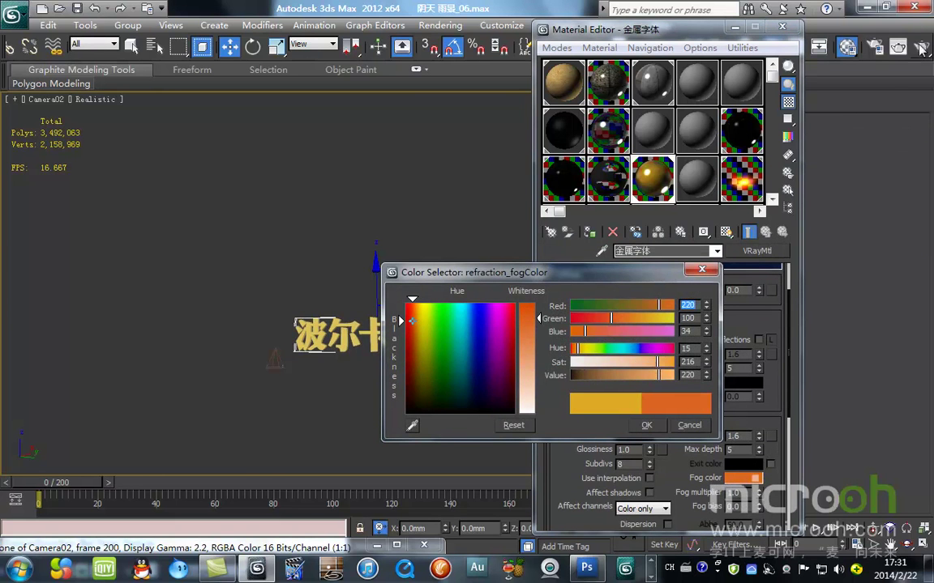
click(920, 49)
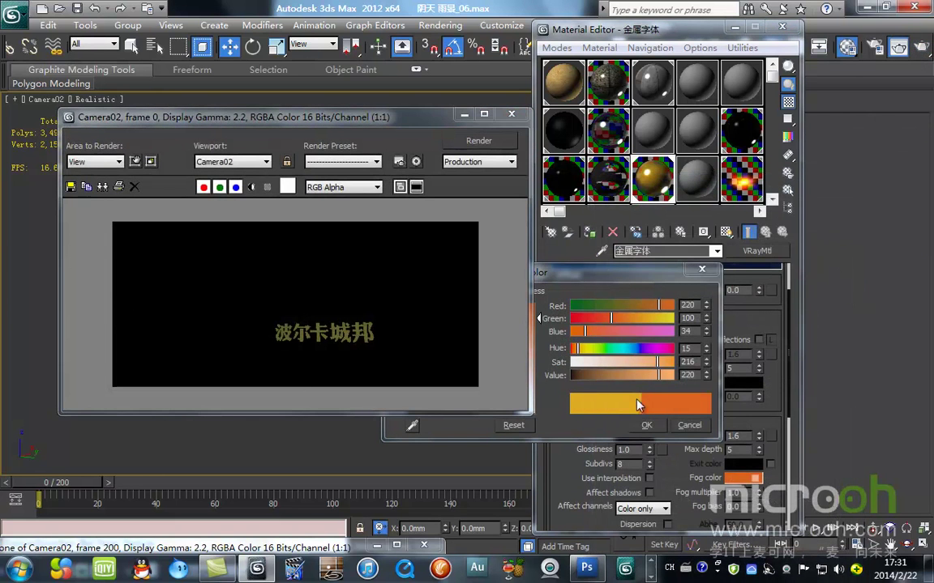
click(700, 426)
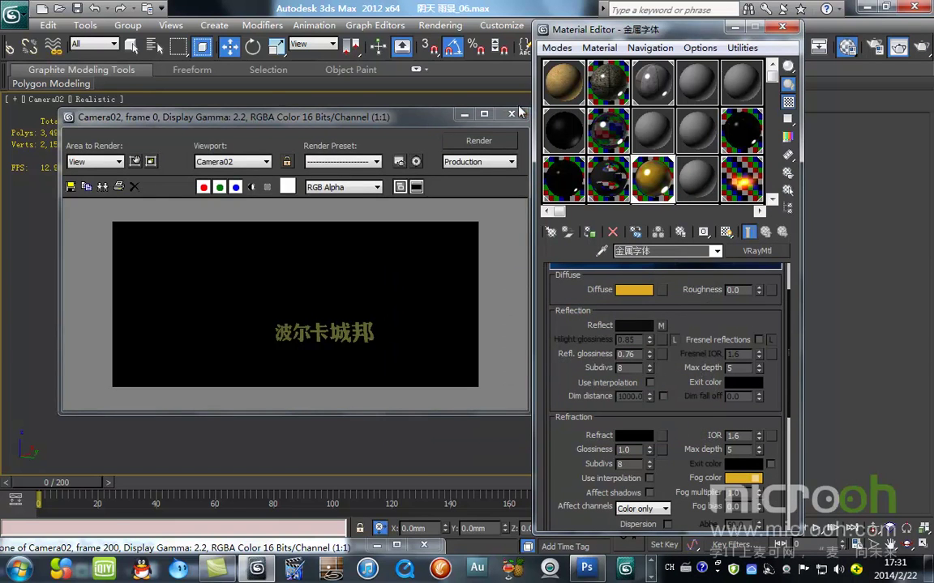
click(511, 114)
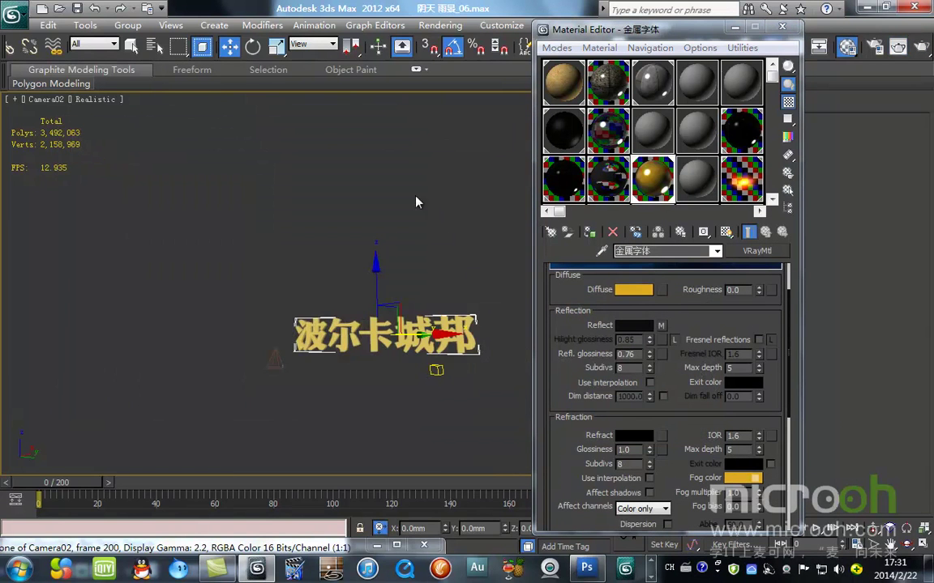
- Leave isolation mode, test-render the full scene from Camera02 at frame 154 and examine the sign lettering up close
right_click(381, 264)
click(442, 204)
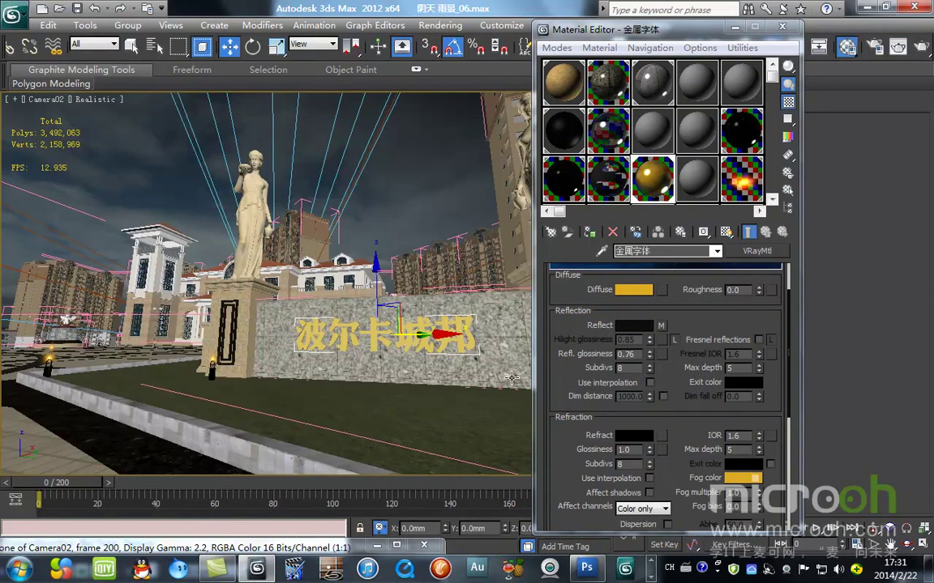
drag(72, 484, 495, 537)
key(w)
drag(690, 34, 657, 60)
click(921, 46)
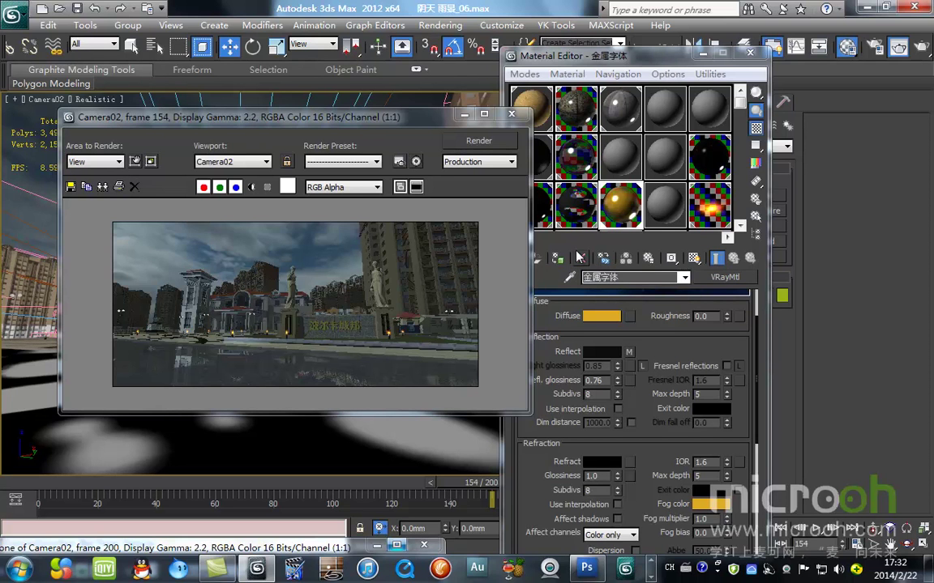
double_click(365, 113)
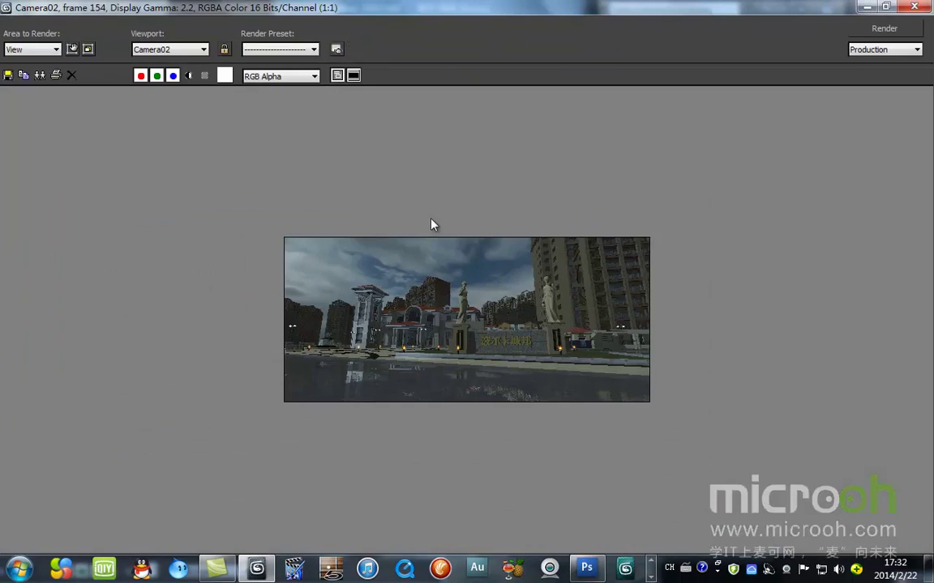
scroll(483, 338, up, 2)
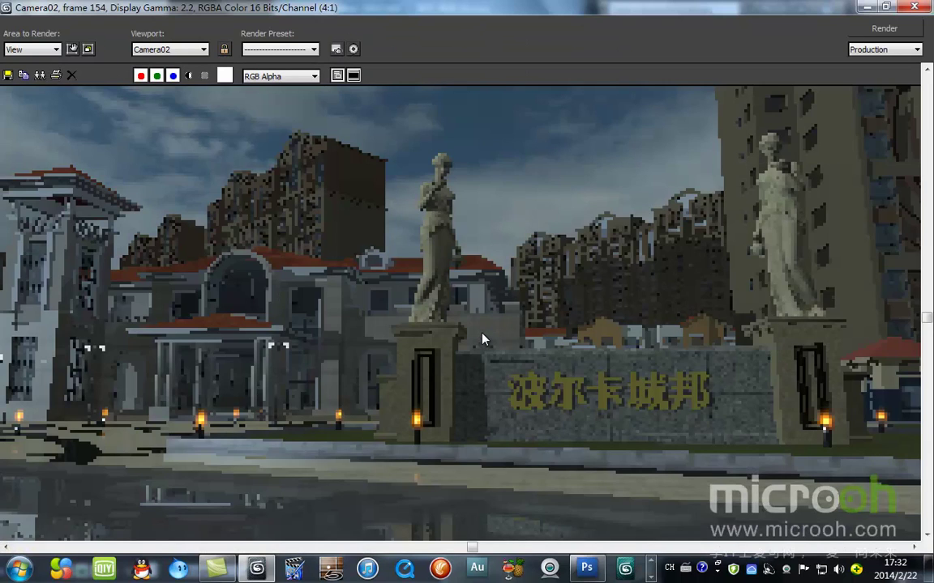
scroll(480, 339, down, 2)
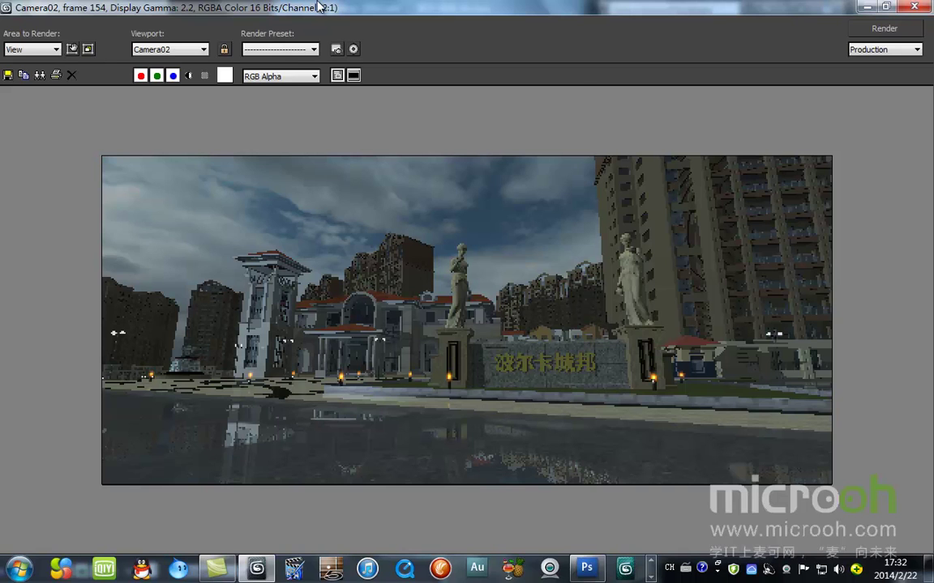
double_click(312, 6)
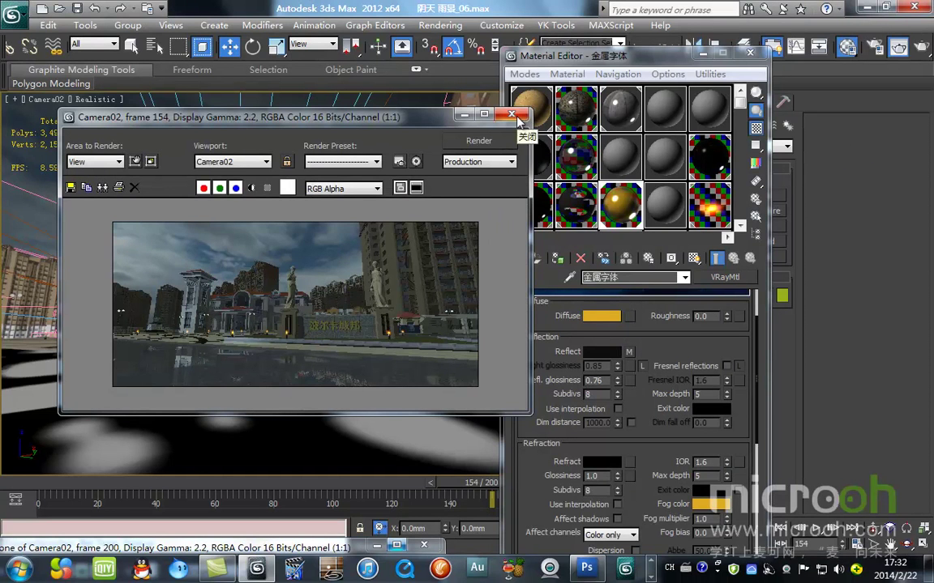
click(511, 115)
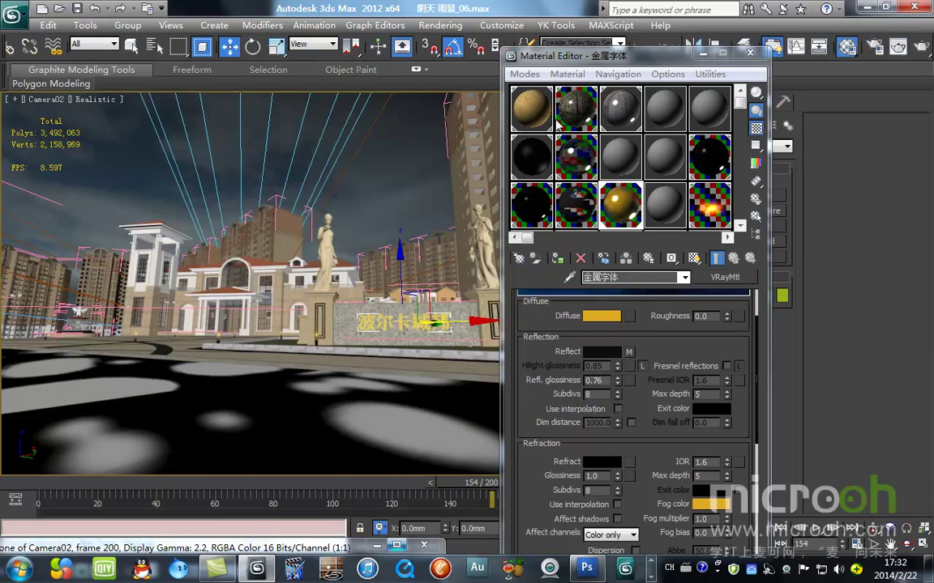
- Limit selection to lights and set the flame material's self-illumination colour to a yellower orange, RGB 226, 163, 0
click(94, 44)
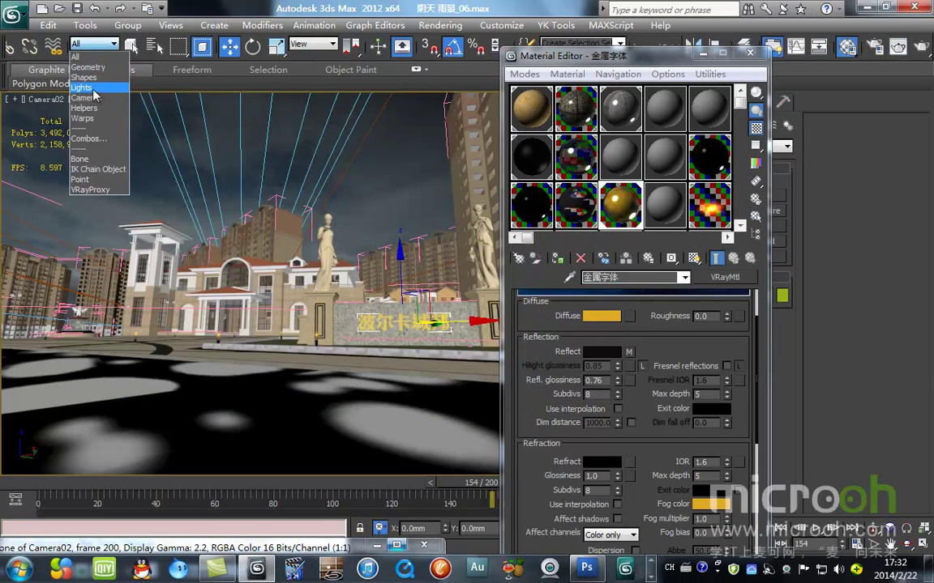
click(82, 90)
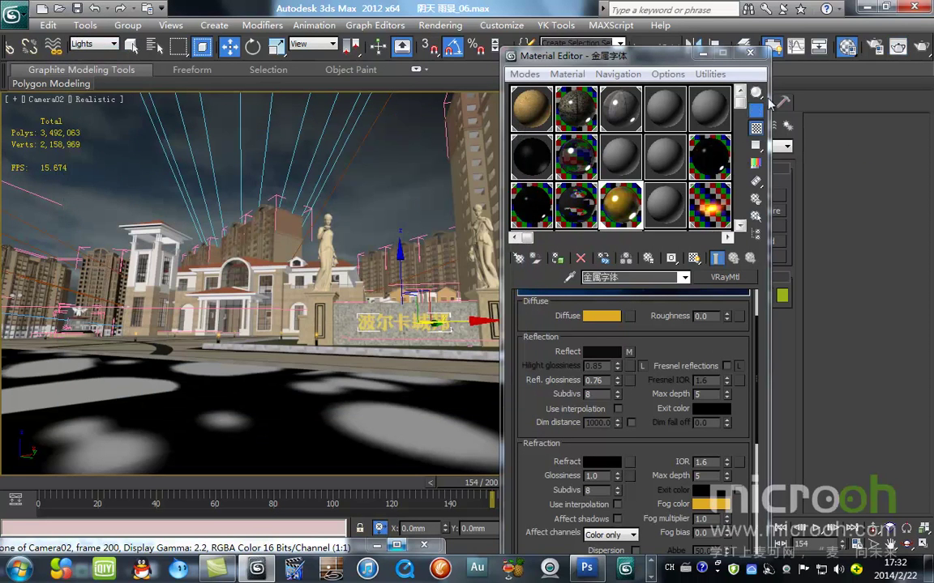
click(709, 206)
scroll(662, 324, up, 5)
click(591, 371)
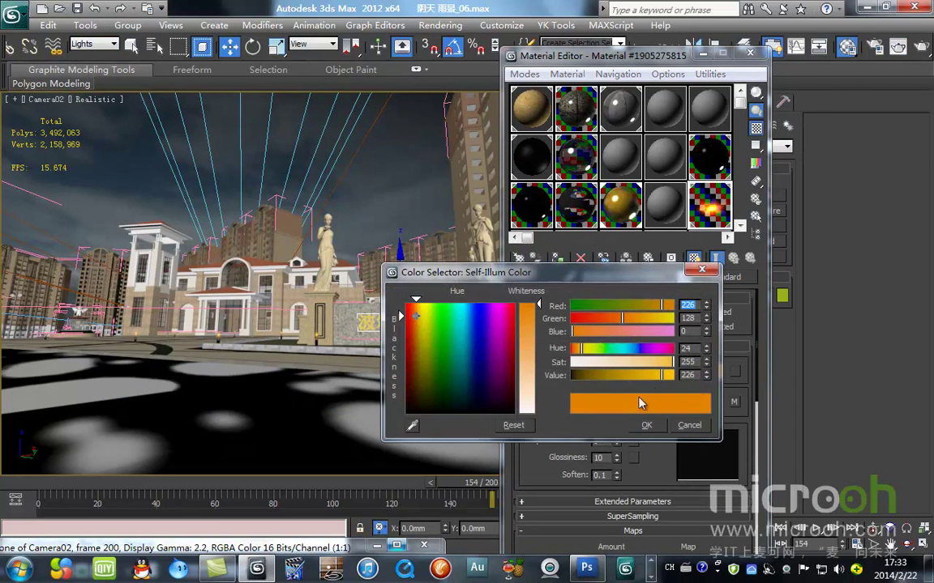
drag(622, 319, 634, 320)
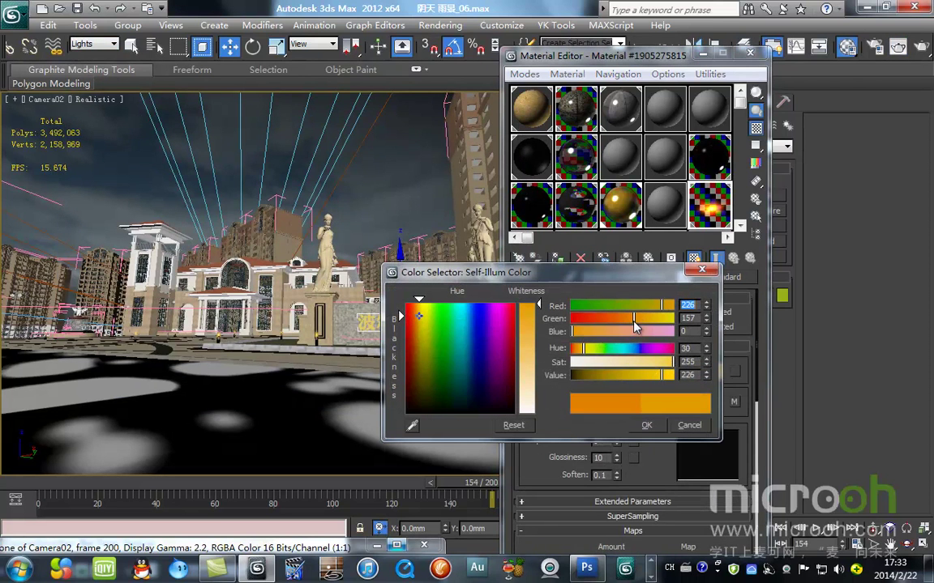
click(522, 427)
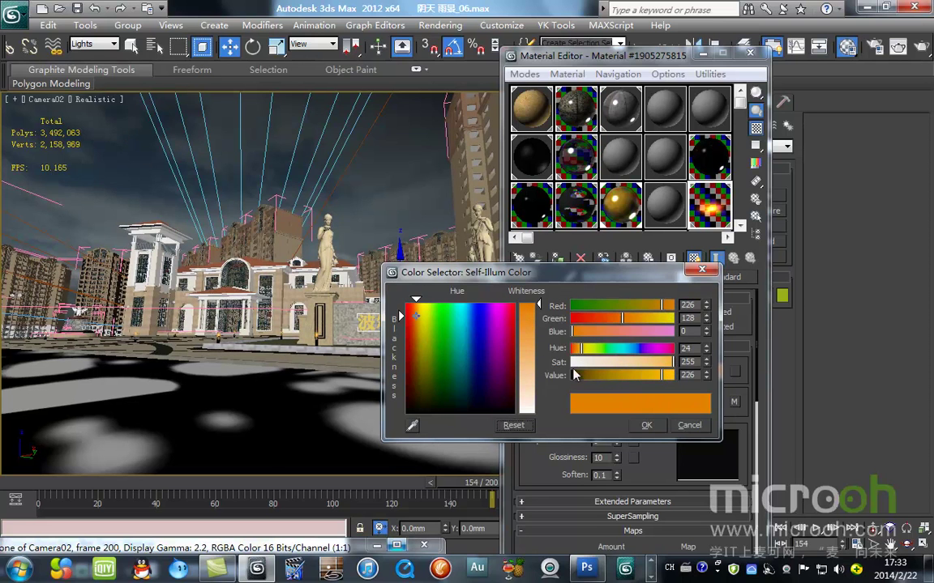
drag(624, 319, 636, 318)
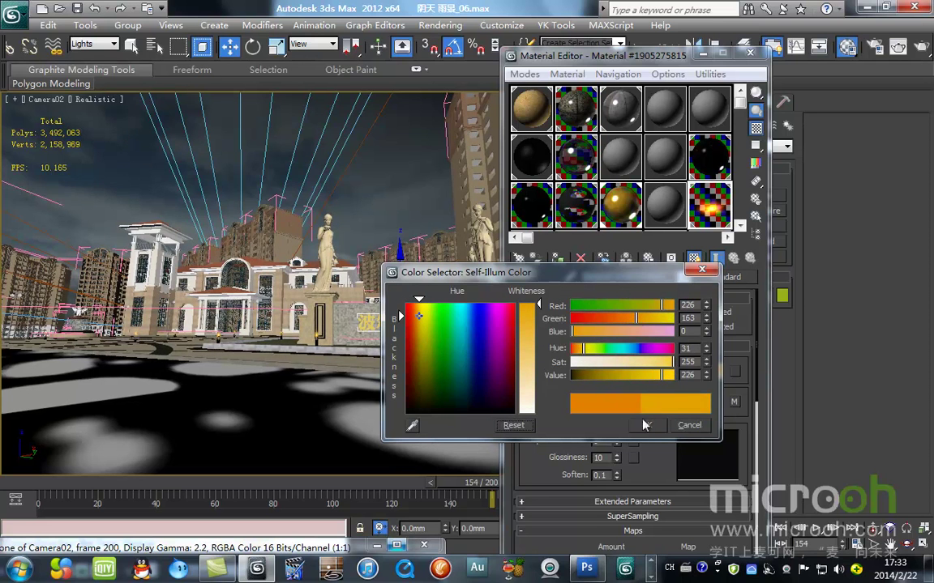
click(647, 423)
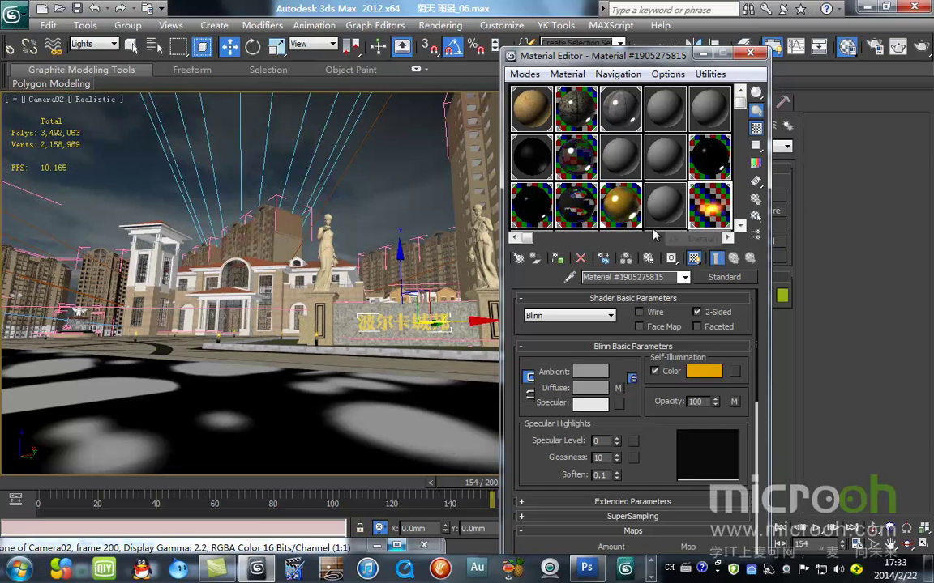
click(705, 53)
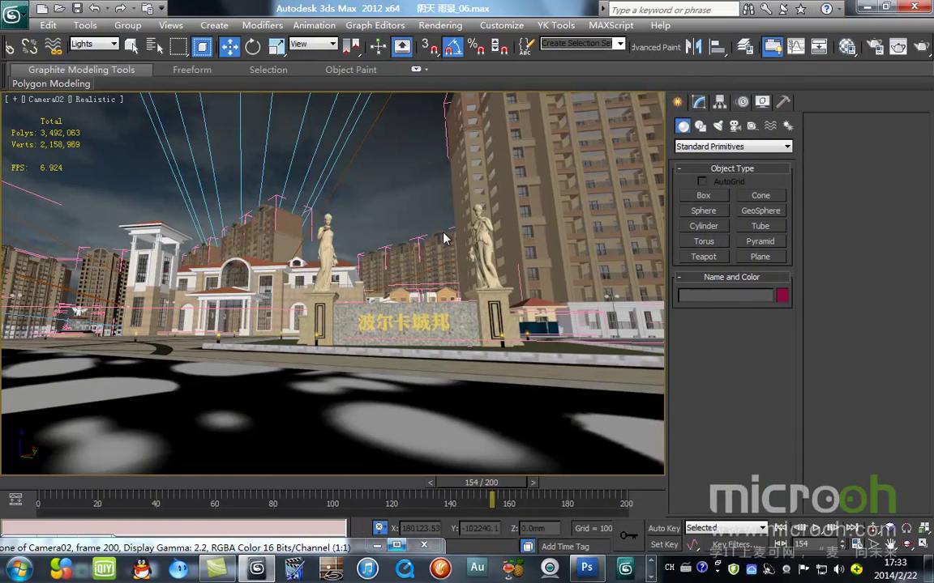
- Locate the two-globe street lamp on the paved plaza from the top view and examine its lamp heads up close
key(t)
scroll(373, 285, up, 5)
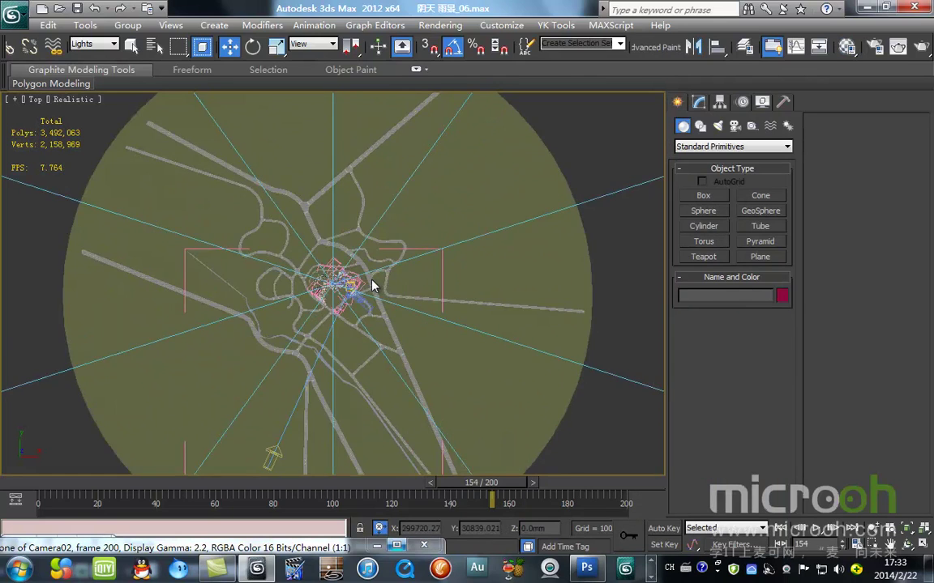
scroll(373, 285, up, 6)
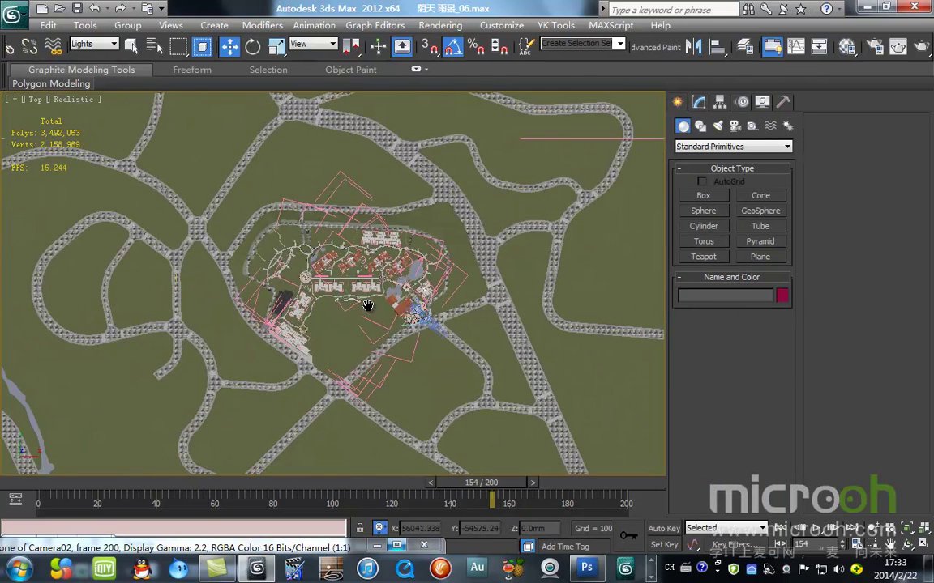
scroll(418, 276, up, 8)
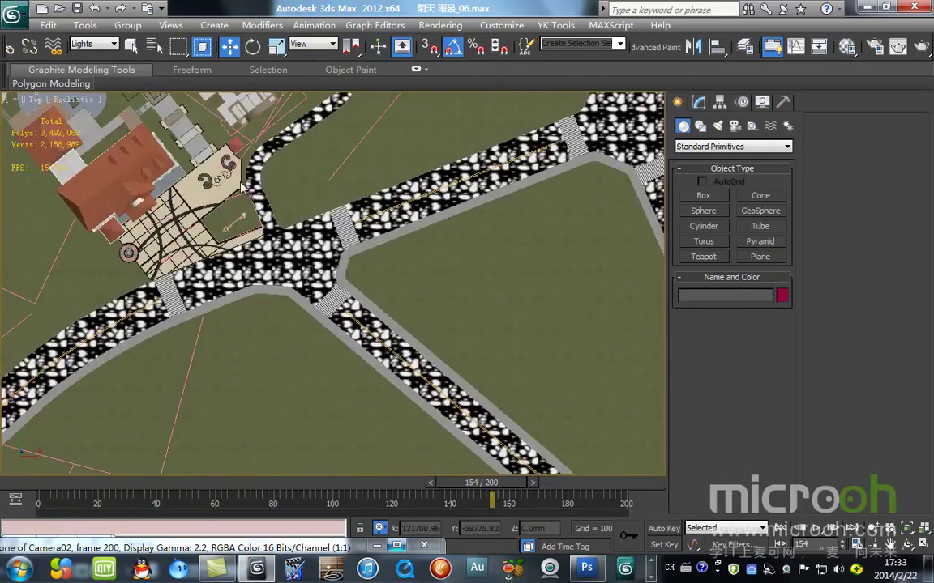
middle_drag(317, 261, 345, 322)
scroll(344, 324, up, 1)
scroll(343, 324, up, 3)
scroll(341, 325, down, 4)
scroll(340, 324, up, 3)
scroll(409, 299, up, 4)
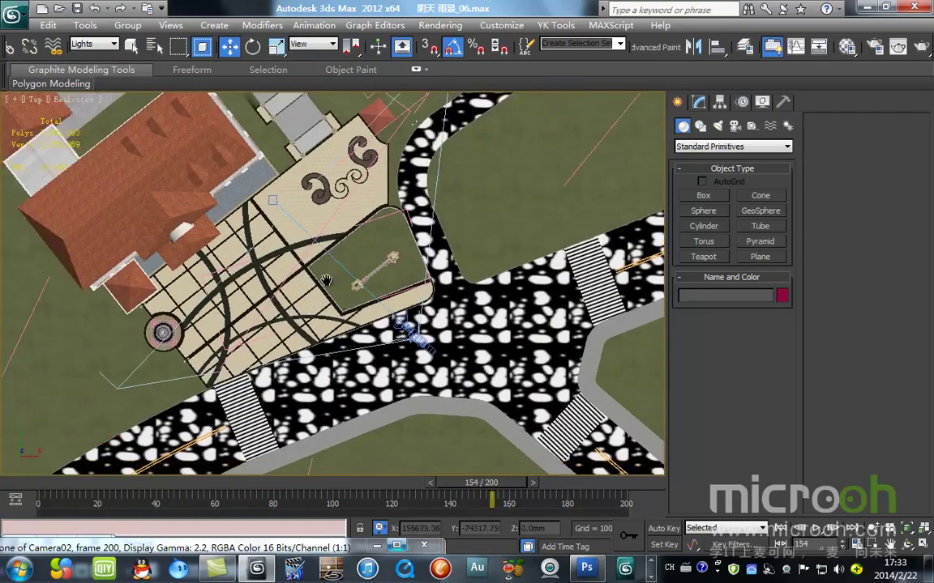
scroll(410, 299, up, 2)
middle_drag(477, 265, 436, 236)
middle_drag(262, 292, 495, 168)
scroll(395, 281, up, 3)
alt+middle_drag(406, 245, 408, 197)
scroll(409, 197, up, 1)
scroll(350, 323, up, 3)
scroll(264, 265, up, 3)
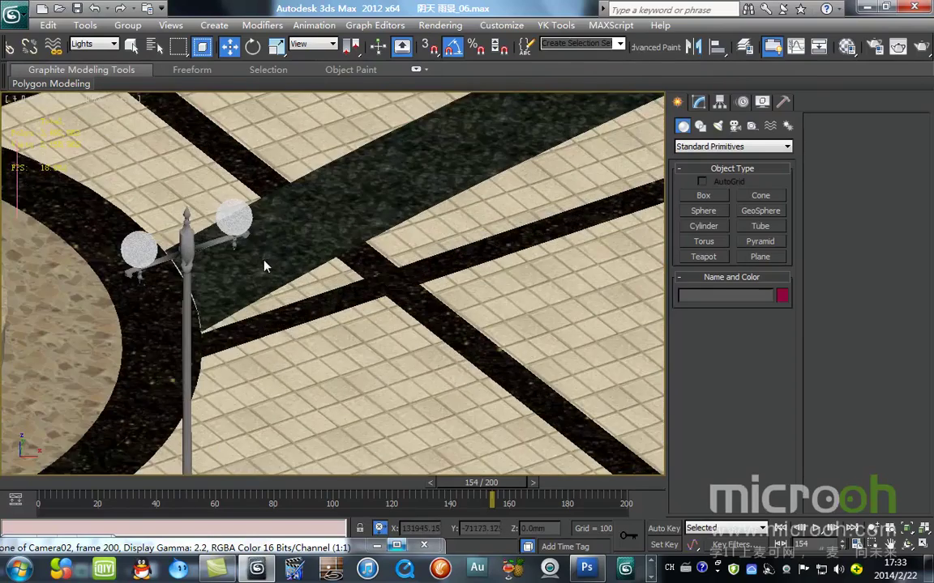
scroll(210, 235, up, 2)
- Set the selection filter back to All and sample the street lamp's material into an unused material slot
key(m)
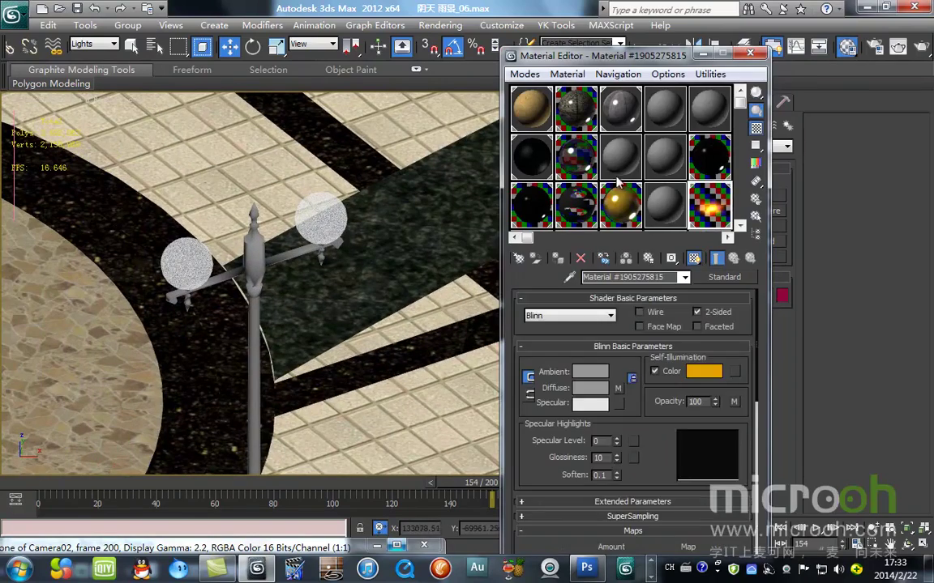
click(95, 47)
click(81, 58)
click(671, 212)
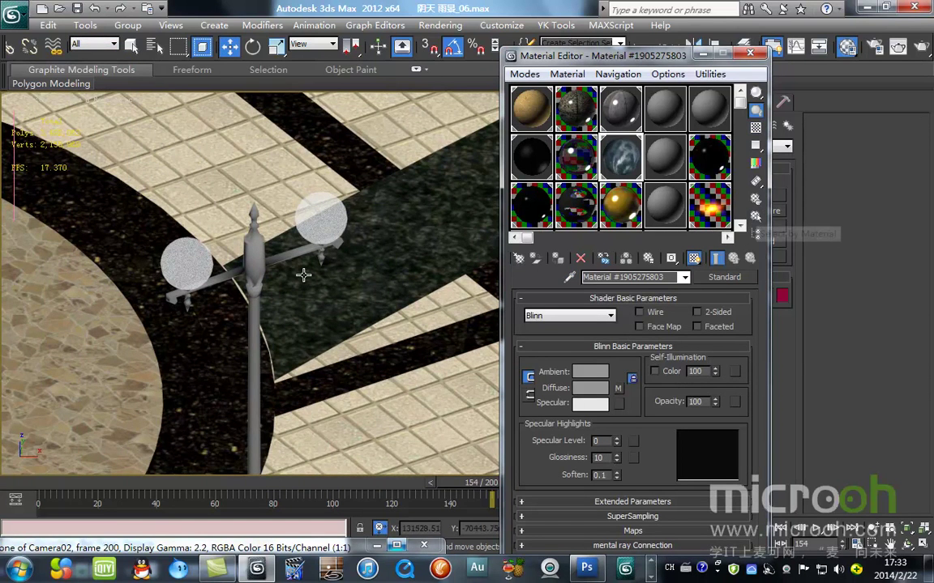
- Display the viewport as wireframe and select the street lamp model with its globes
scroll(299, 243, up, 8)
key(F3)
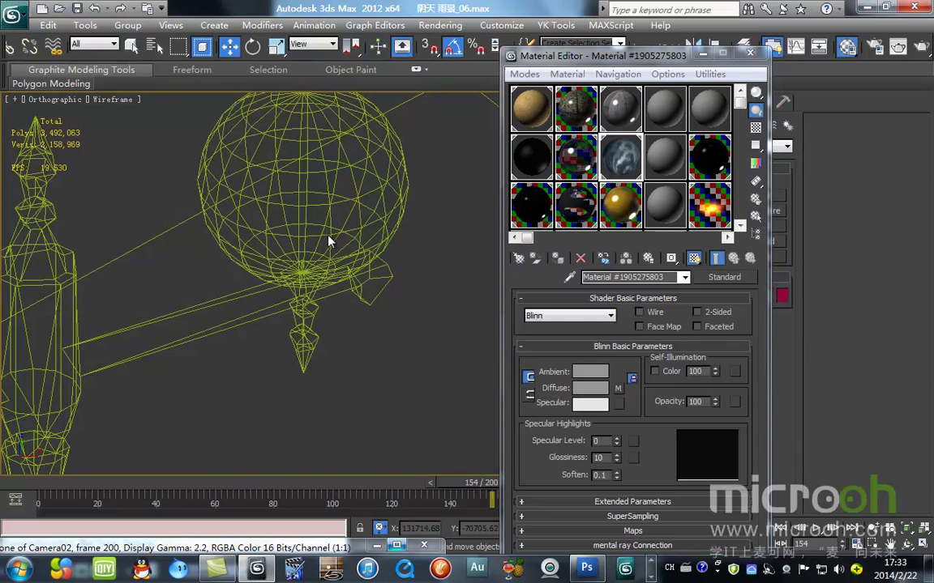
click(331, 236)
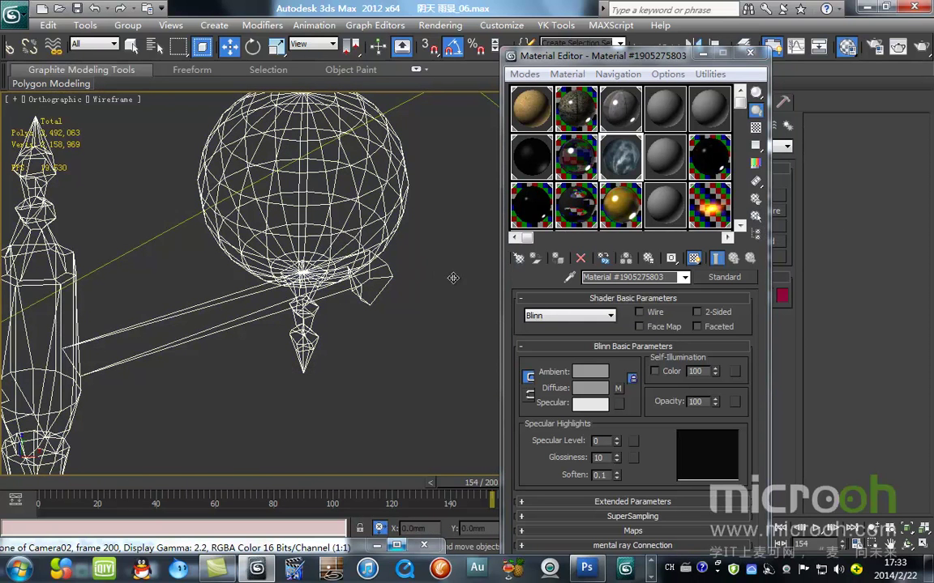
- Sample the street lamp globe's material into the active slot and change its fourth sub-material to VRayMtl
scroll(424, 273, down, 5)
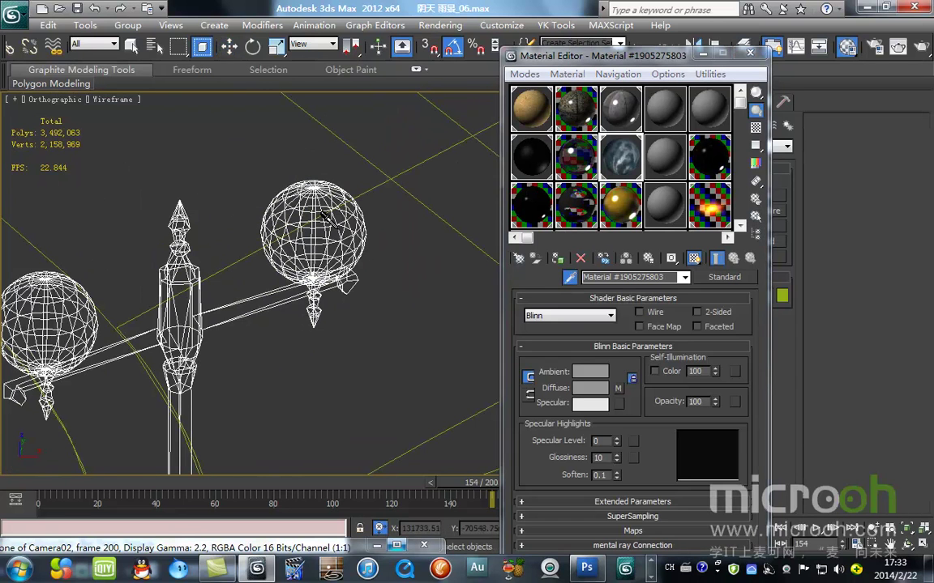
click(326, 217)
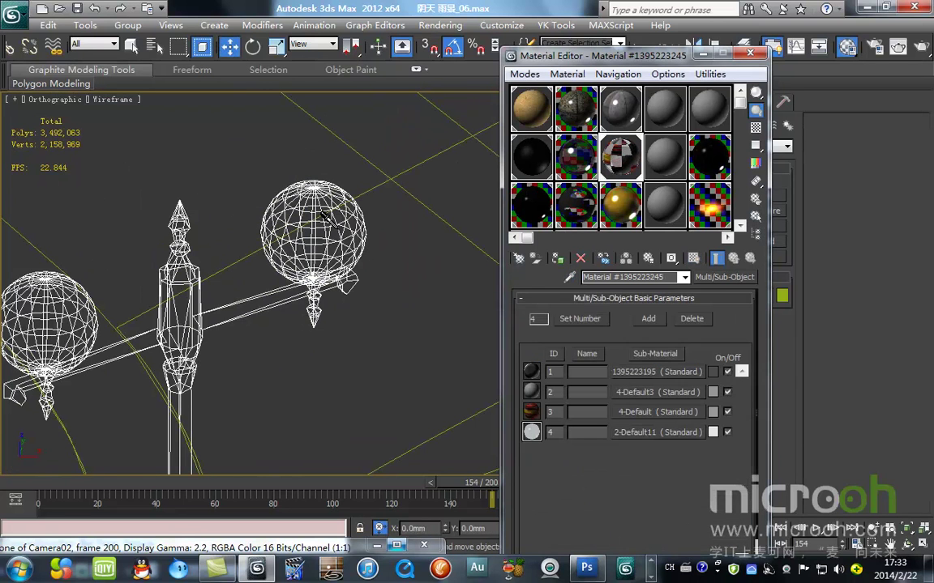
click(636, 432)
click(724, 277)
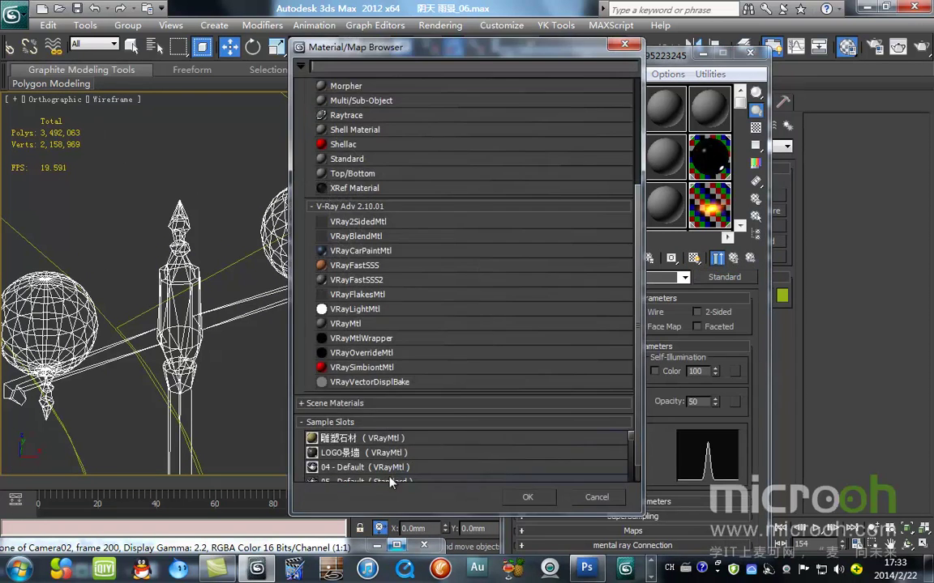
double_click(346, 323)
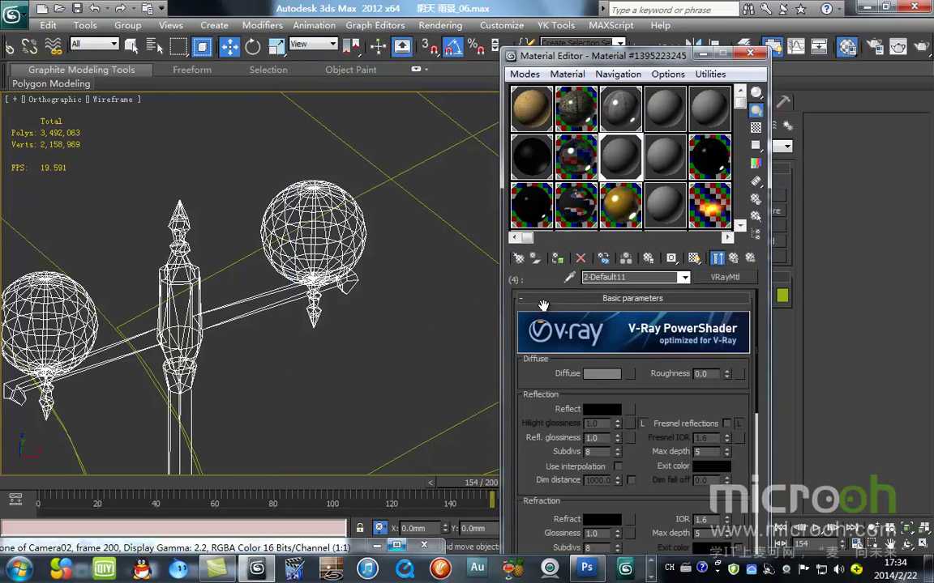
- Set the globe sub-material's diffuse colour to a dark blue-grey and display the viewport shaded
click(602, 375)
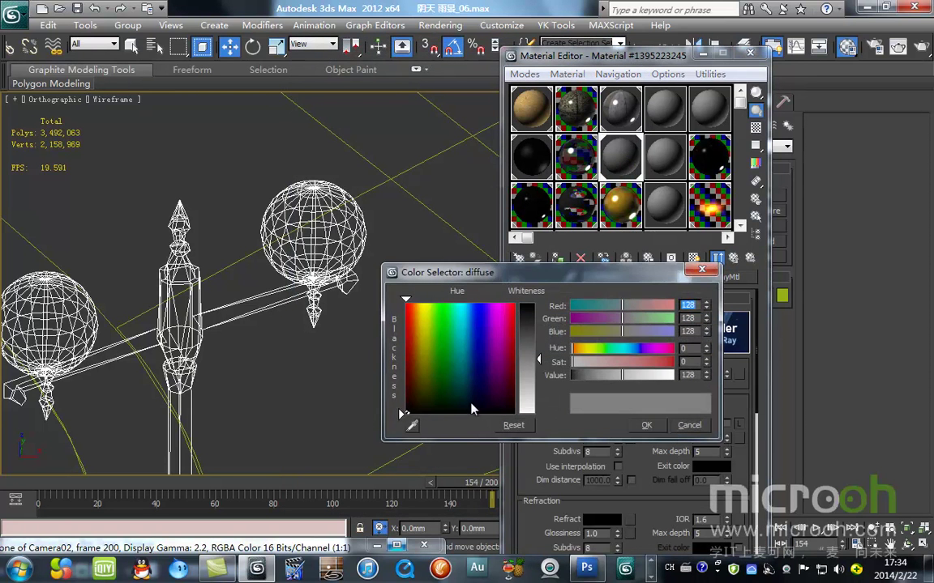
click(469, 403)
drag(539, 360, 544, 326)
drag(469, 404, 463, 406)
click(654, 426)
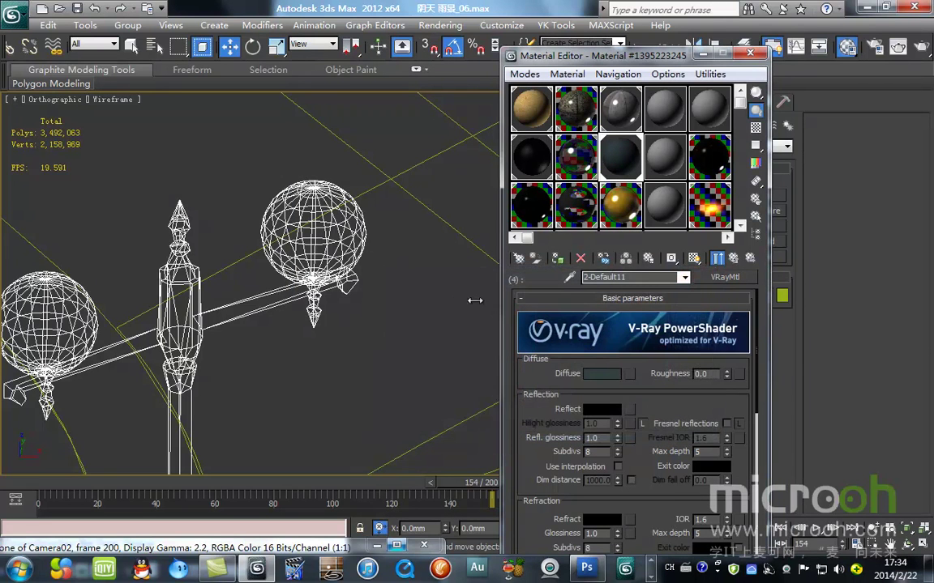
key(F3)
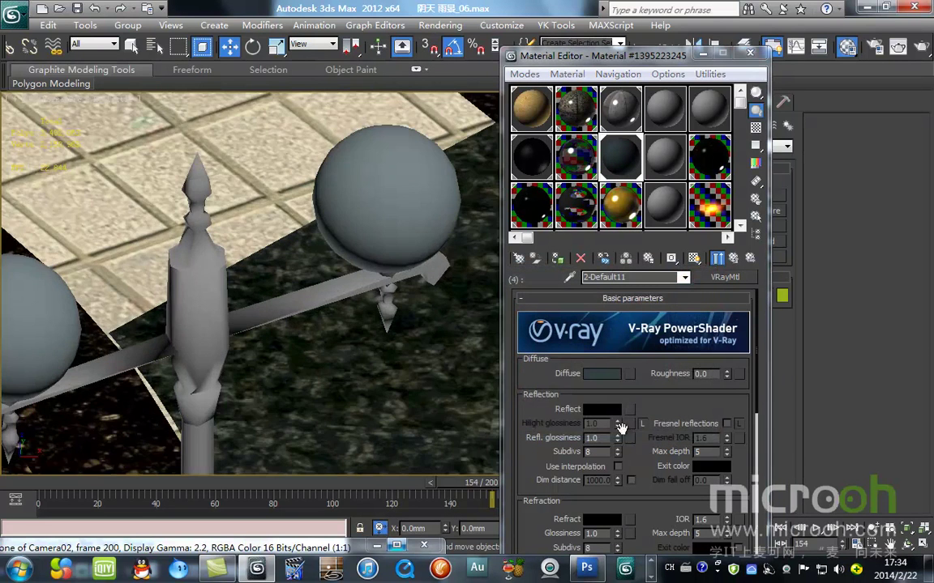
- Set the globe material's reflection to grey, RGB 79, then unlock and lower its highlight glossiness
click(601, 409)
drag(536, 311, 529, 338)
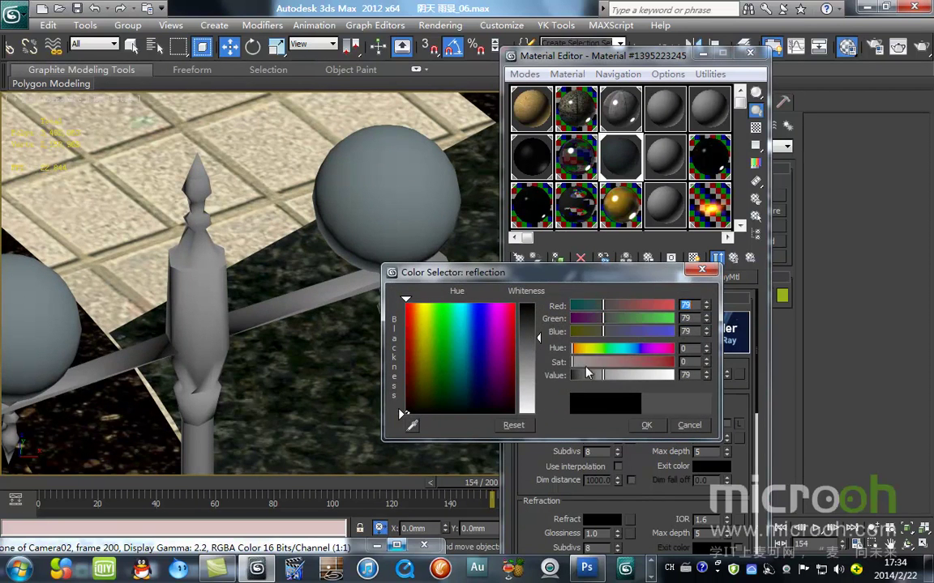
click(646, 425)
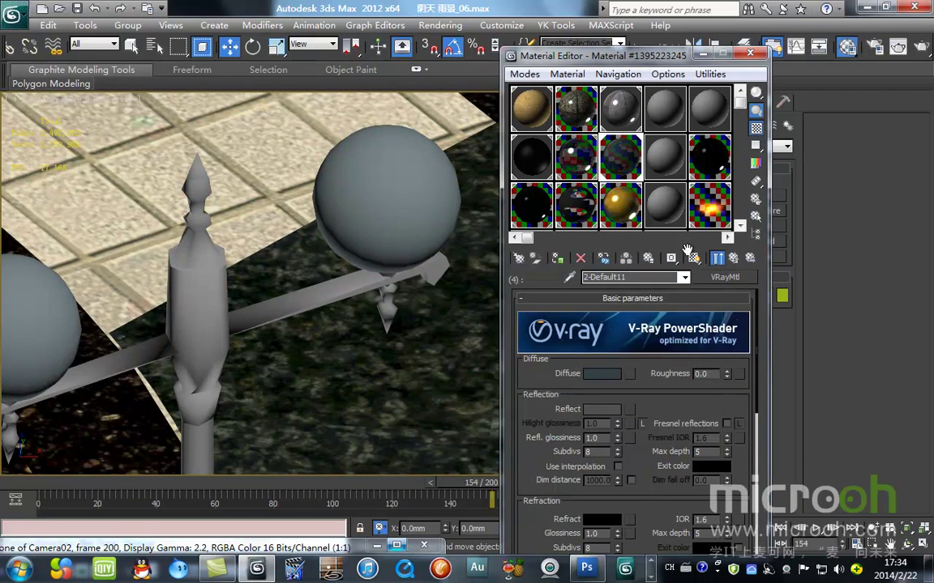
click(641, 423)
drag(616, 423, 616, 435)
- Set the globe's refraction to grey, RGB 102, with Affect shadows on and Affect channels set to Color+alpha
scroll(603, 435, down, 5)
click(598, 380)
drag(541, 306, 535, 351)
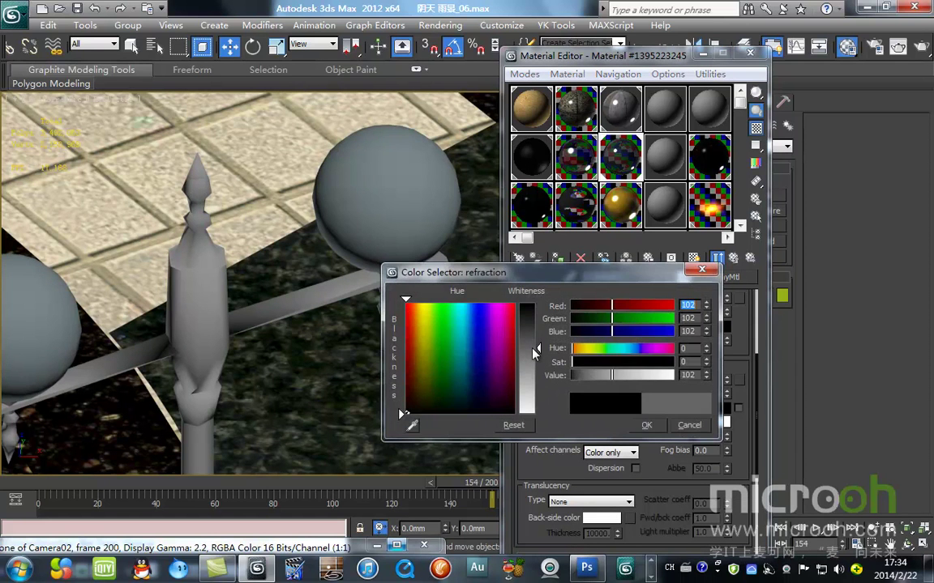
click(649, 426)
click(649, 424)
click(617, 437)
click(624, 452)
click(608, 477)
- Examine the translucent globes on the street lamp and compare their material with the 10 - Default glass material
click(749, 54)
scroll(385, 325, down, 2)
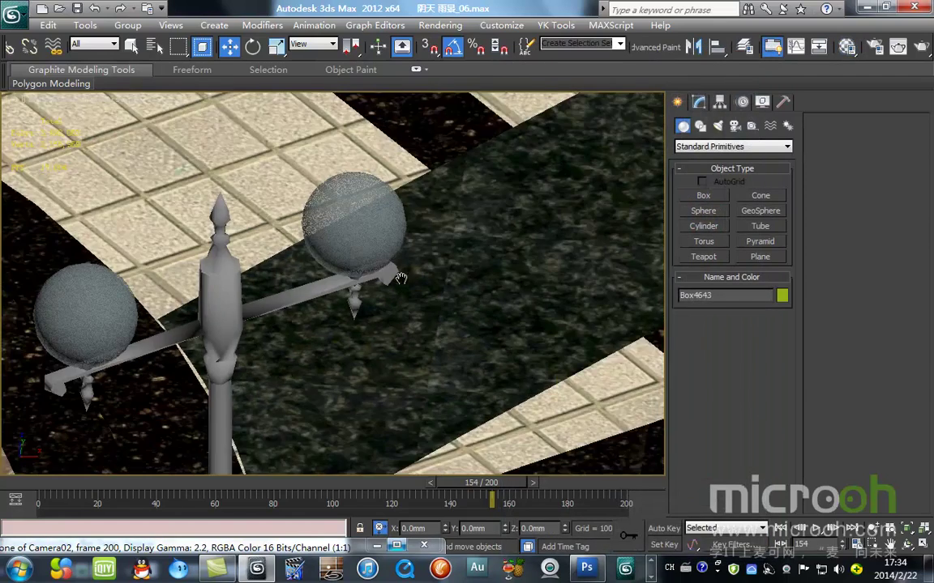
middle_drag(360, 335, 412, 258)
key(m)
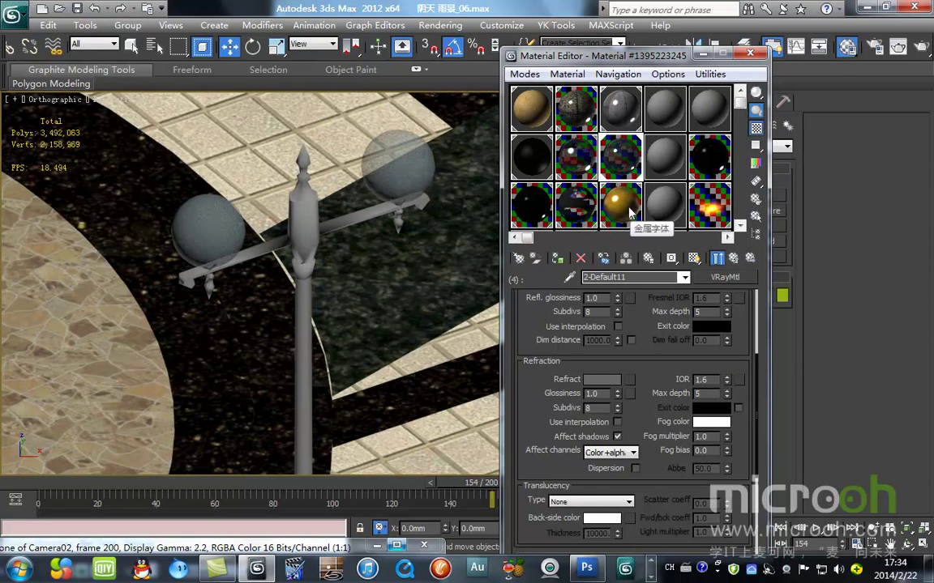
click(569, 195)
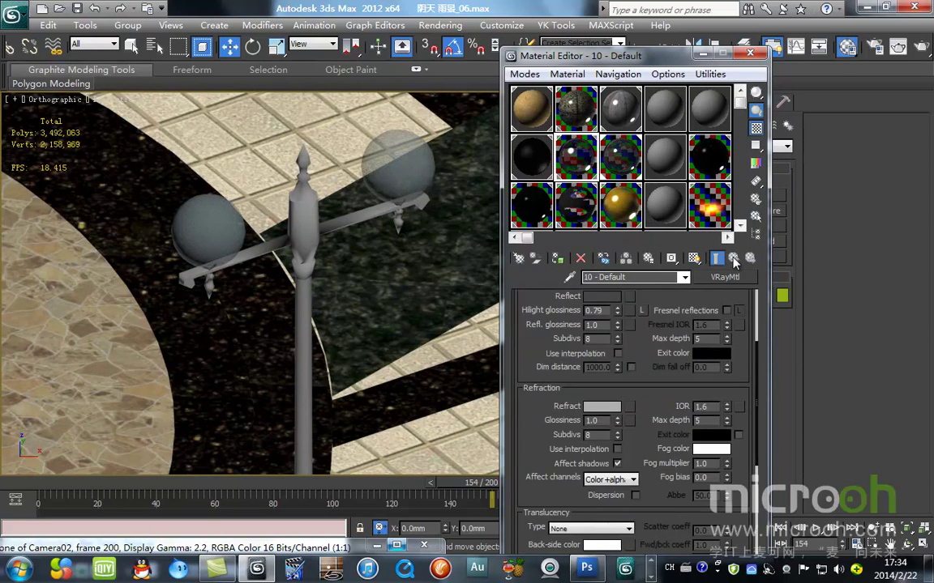
click(574, 155)
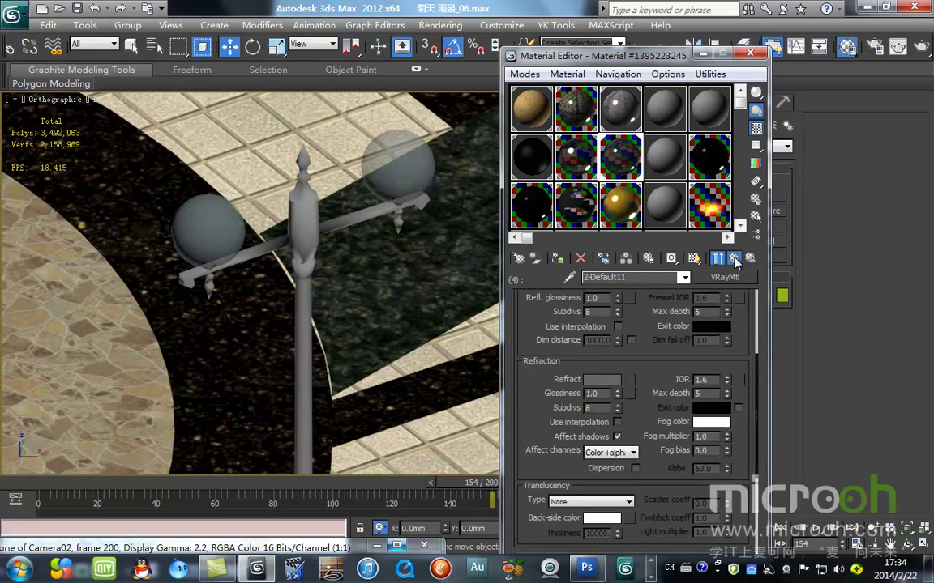
- Set the diffuse colour of the street lamp post's sub-material to black and close the Material Editor
click(661, 391)
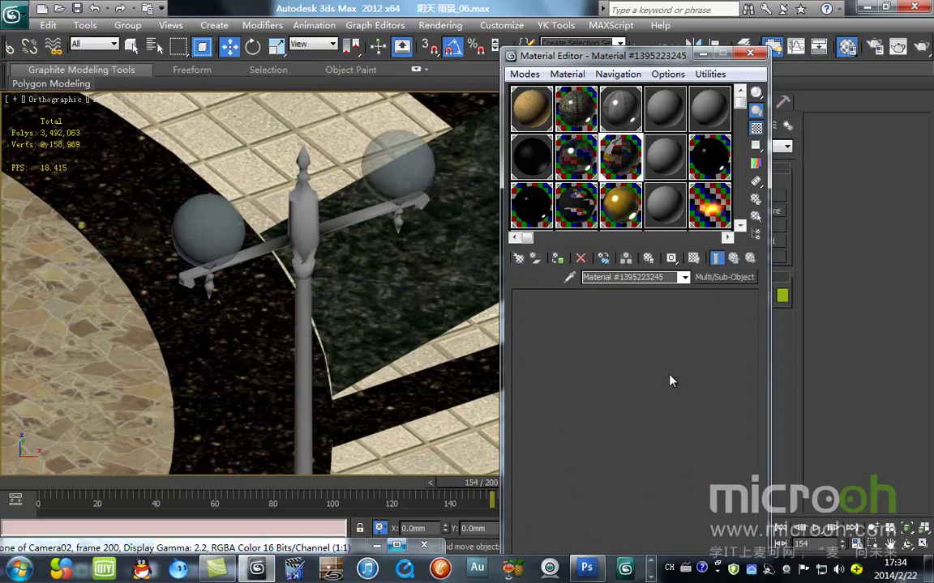
click(605, 382)
drag(538, 336, 541, 303)
click(646, 424)
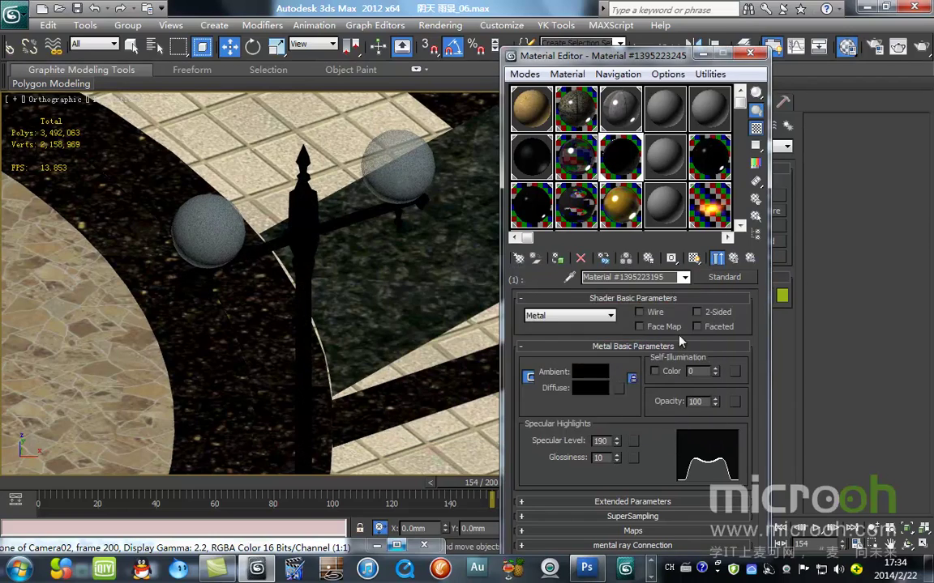
click(749, 53)
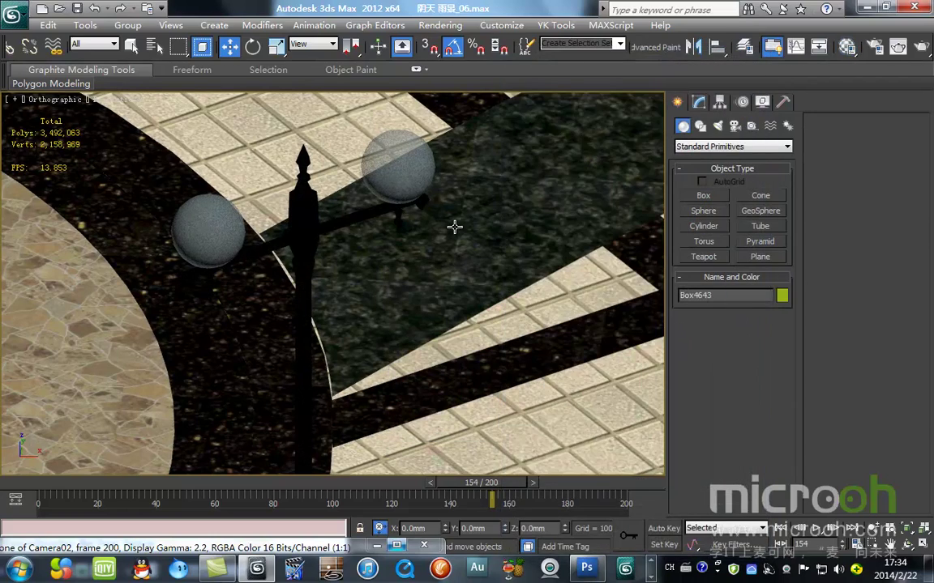
- Limit selection to lights in the Camera02 view and save the scene
scroll(454, 227, down, 5)
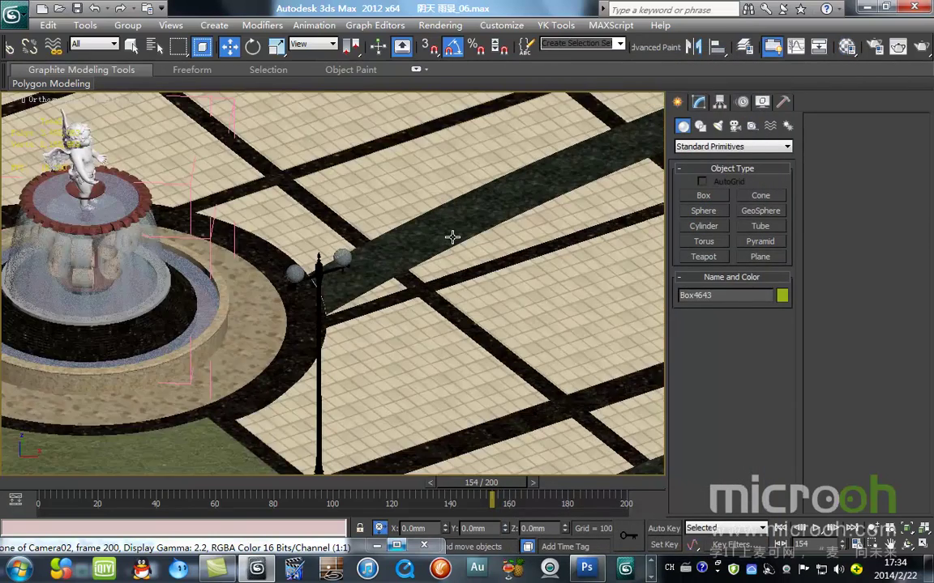
scroll(486, 238, down, 3)
middle_drag(115, 260, 83, 269)
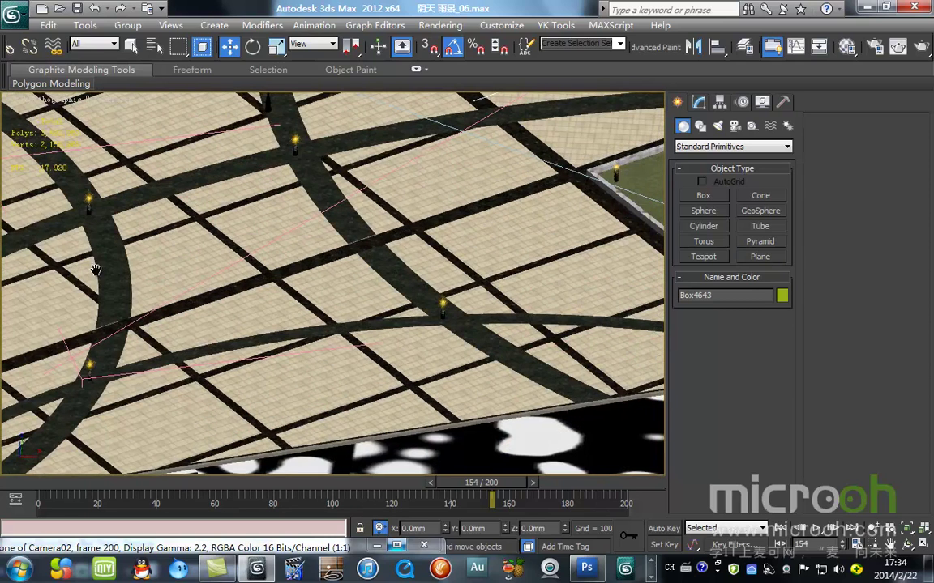
middle_drag(393, 277, 98, 242)
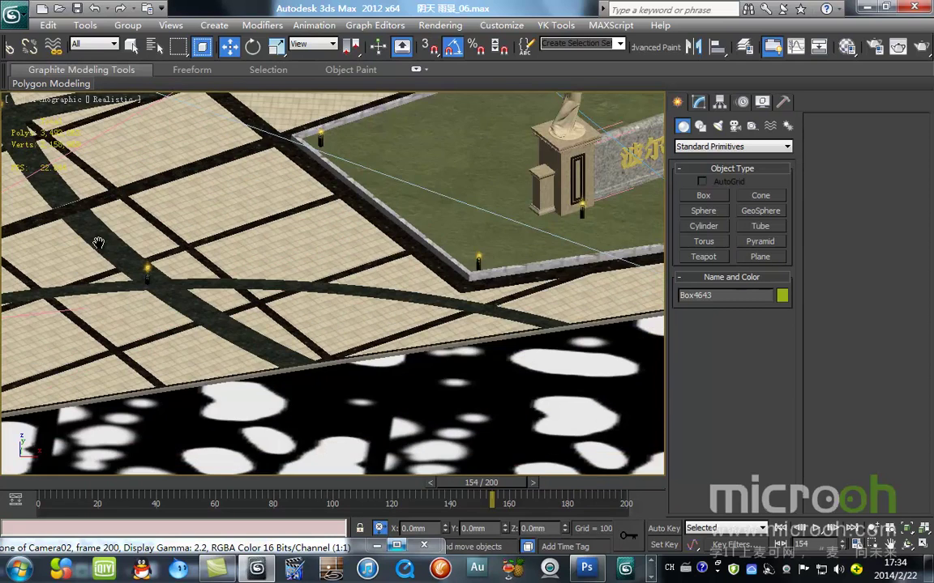
key(shift+z)
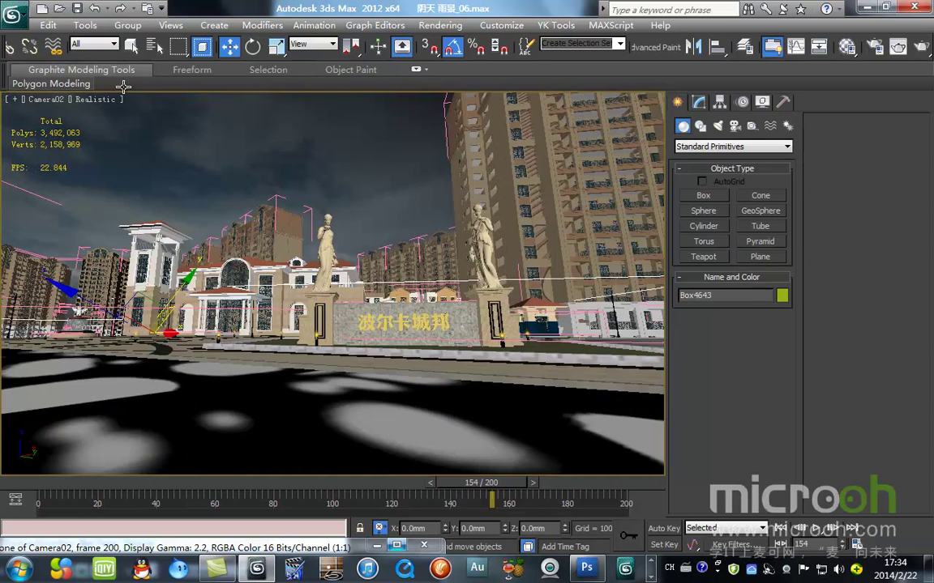
click(94, 44)
click(83, 87)
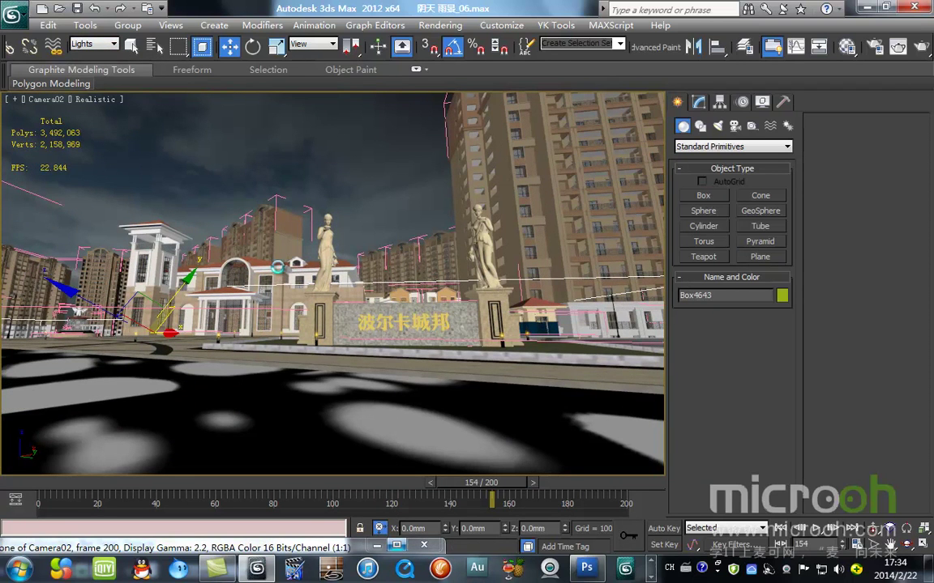
key(ctrl+s)
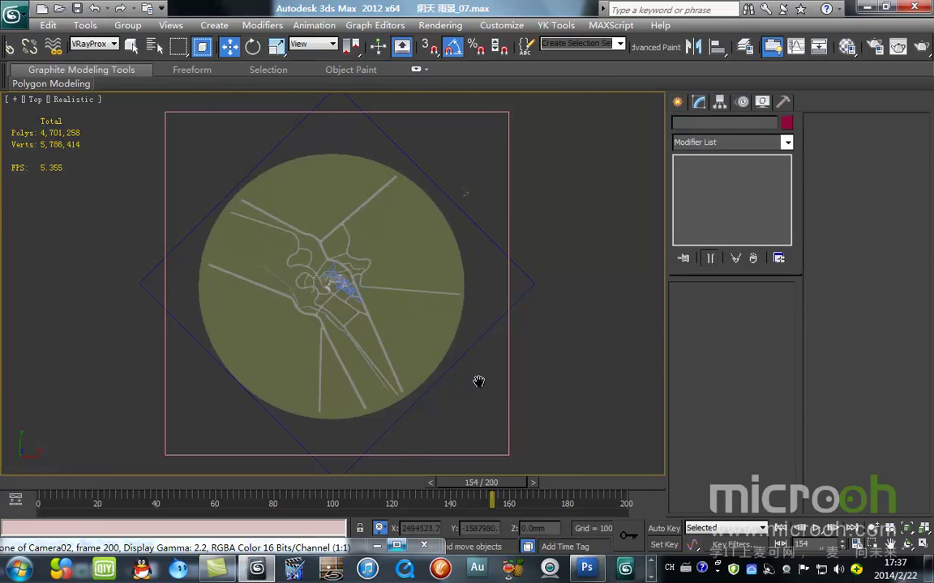
- Locate the potted shrubs from the top view, display them in wireframe and select one shrub's foliage proxy
scroll(479, 382, up, 4)
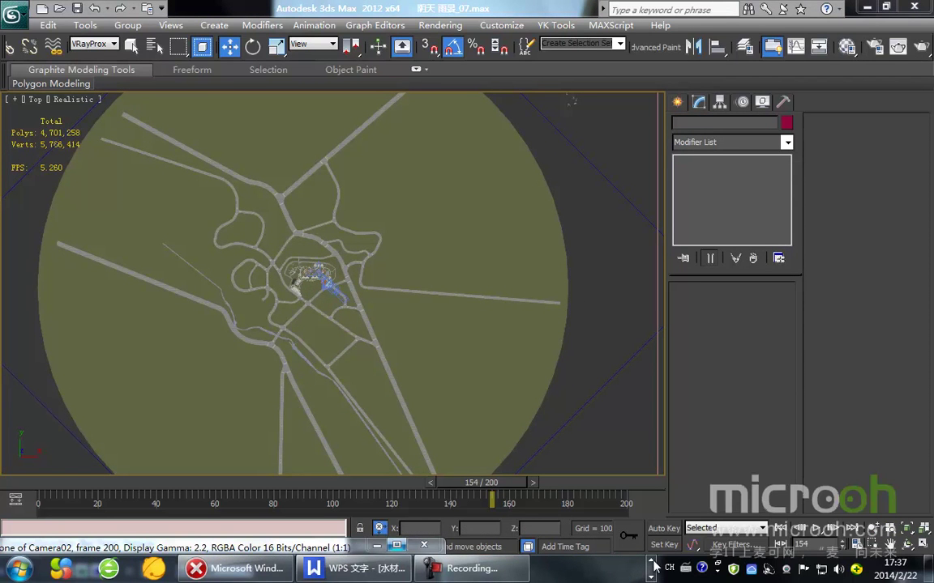
click(653, 561)
middle_drag(525, 173, 181, 343)
scroll(396, 257, up, 3)
middle_drag(543, 309, 395, 218)
scroll(397, 218, up, 3)
scroll(567, 279, up, 2)
middle_drag(628, 243, 258, 345)
scroll(258, 346, up, 3)
key(F3)
click(442, 262)
alt+middle_drag(450, 260, 372, 290)
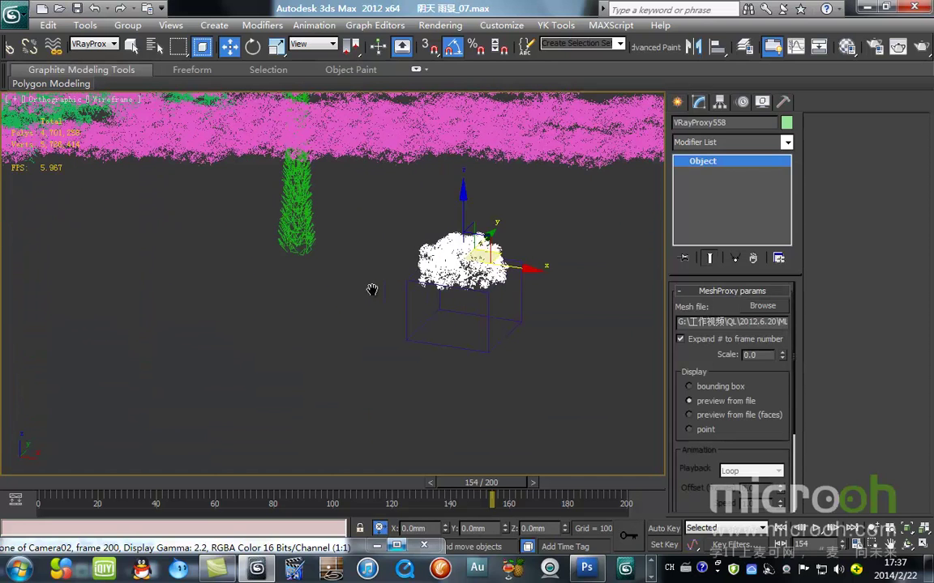
- Set the display of the planter proxy under the shrub to preview from file
click(500, 347)
click(689, 402)
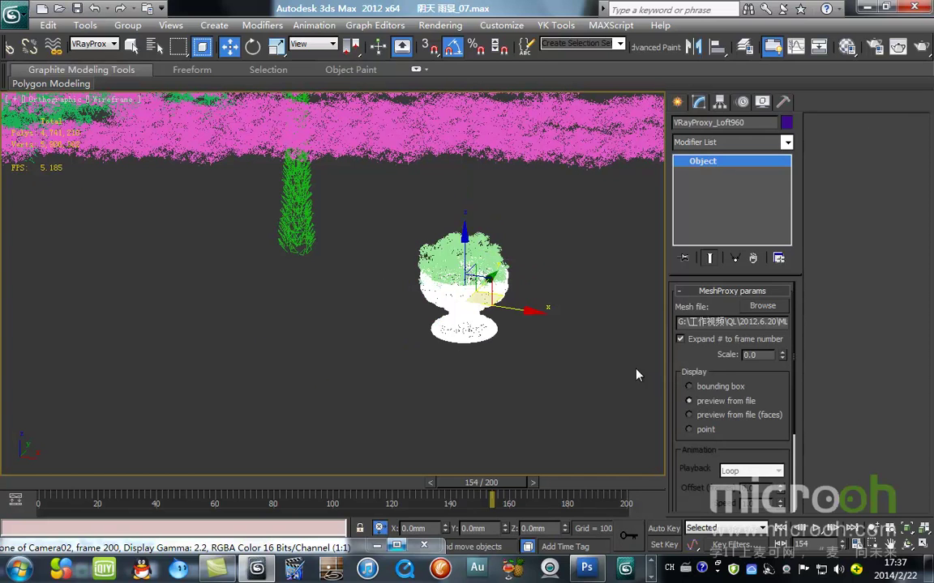
click(705, 393)
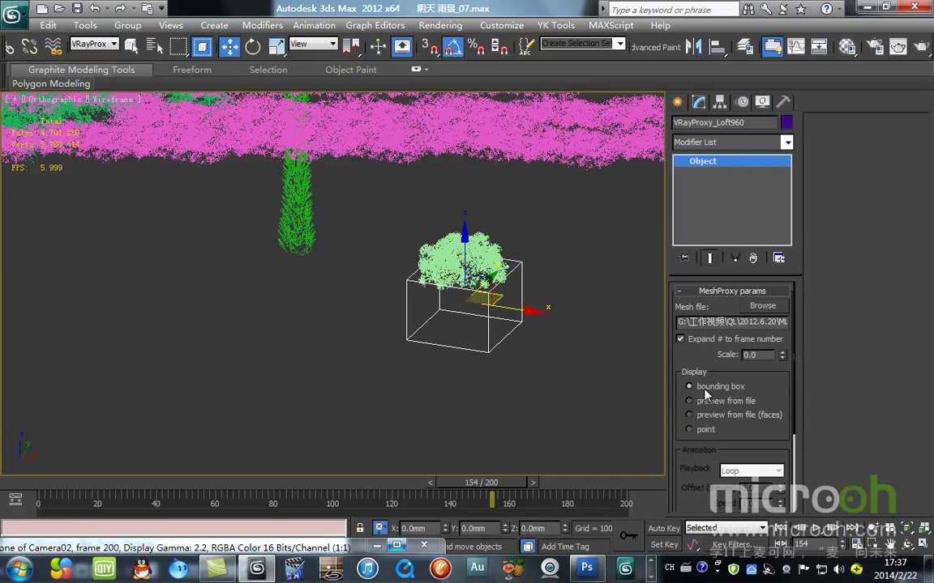
click(690, 401)
- Select all four potted shrubs in the row, including both the foliage and planter proxies
drag(554, 381, 436, 232)
scroll(438, 236, down, 6)
scroll(437, 255, up, 6)
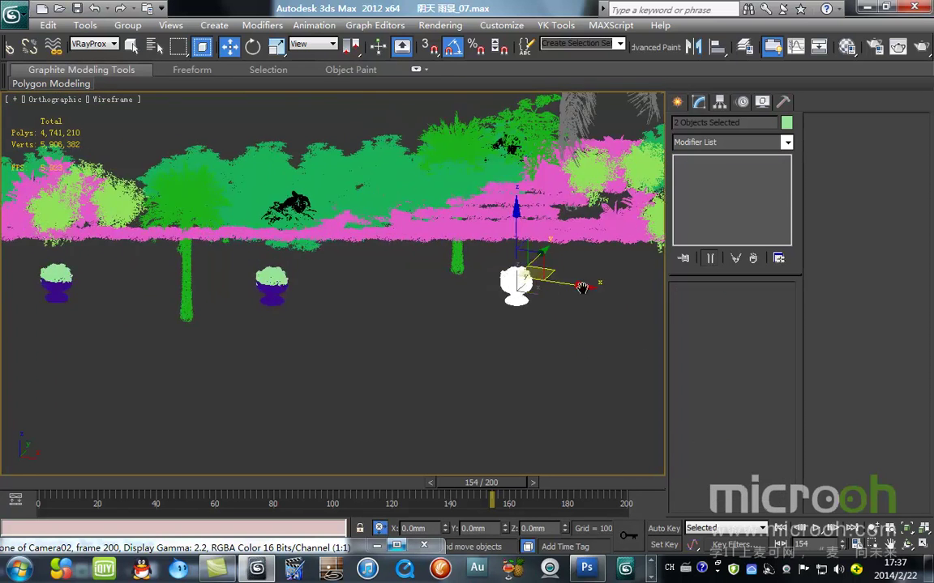
ctrl+drag(473, 259, 470, 260)
ctrl+drag(230, 330, 154, 256)
scroll(408, 296, down, 5)
ctrl+drag(250, 322, 198, 212)
scroll(244, 225, down, 2)
- Move the selected potted shrubs from the outlying plant group toward the residential site in the top view
key(t)
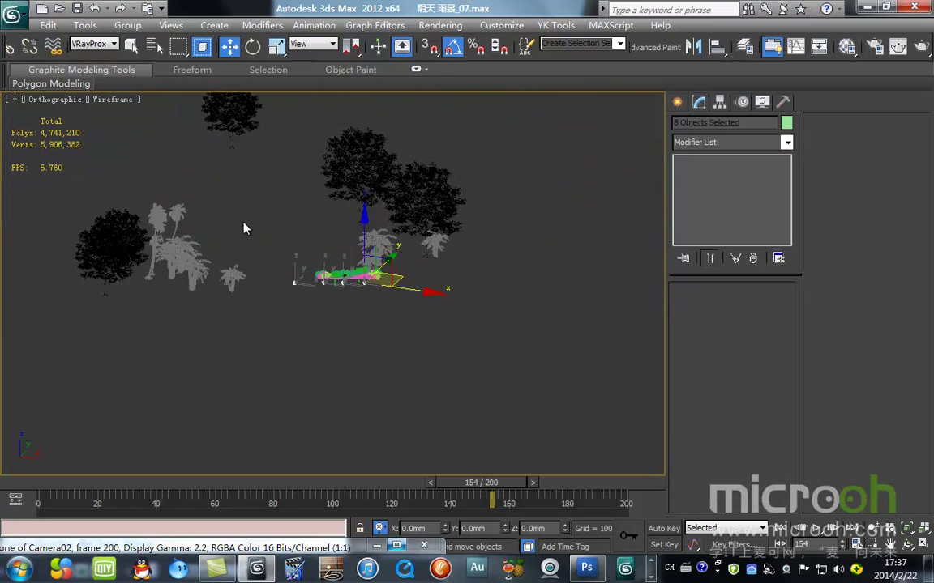
scroll(292, 229, down, 8)
scroll(404, 310, down, 8)
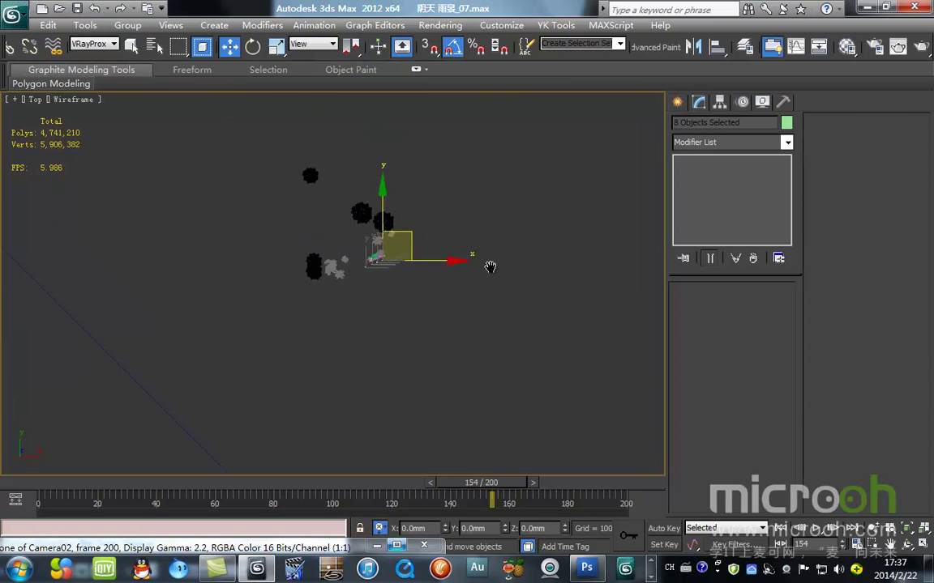
drag(459, 183, 167, 453)
middle_drag(230, 404, 484, 196)
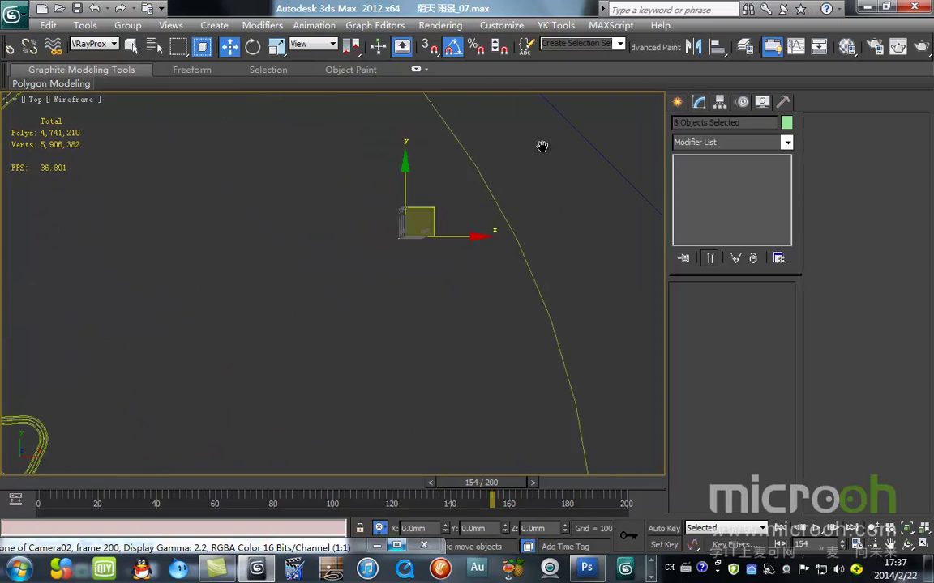
scroll(480, 205, down, 5)
drag(409, 222, 146, 384)
- Move the potted shrubs onto the paving between the sign's lawn and the road, in front of the camera
key(z)
key(z)
scroll(327, 339, down, 6)
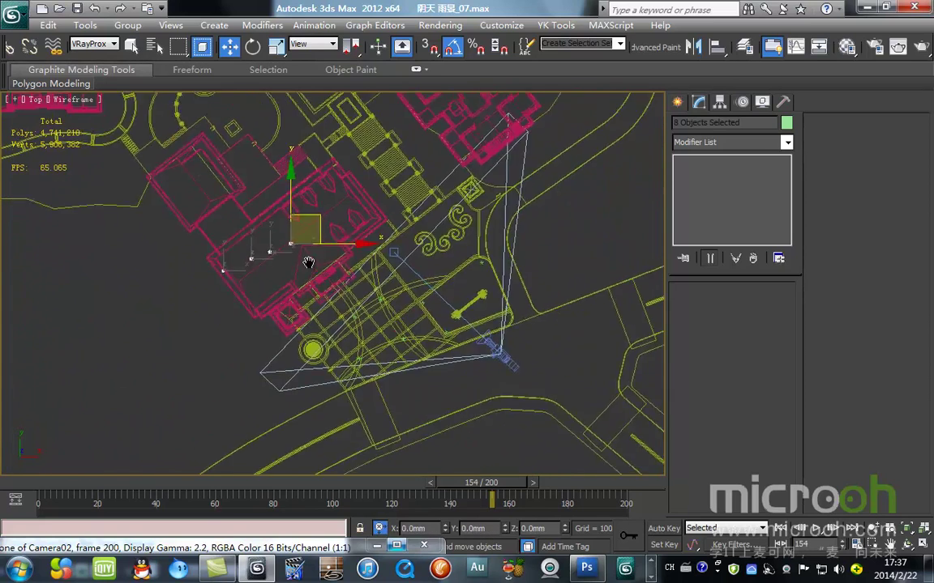
drag(290, 259, 396, 296)
scroll(390, 303, up, 5)
middle_drag(459, 393, 434, 231)
scroll(434, 231, up, 1)
scroll(434, 250, up, 1)
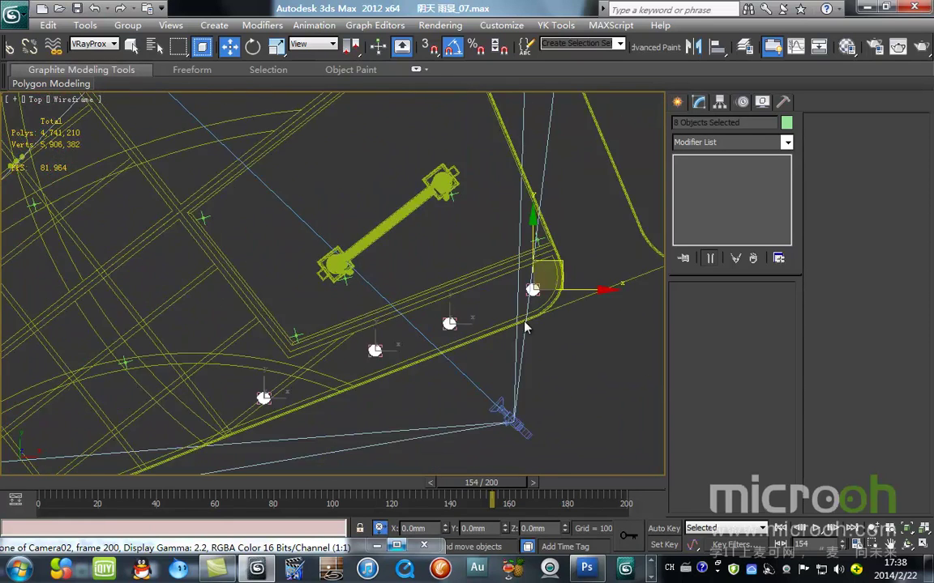
- Nudge the row of potted shrubs slightly along the paving toward the lawn edge
scroll(527, 326, up, 1)
middle_drag(527, 328, 383, 314)
scroll(383, 314, up, 1)
mouse_move(566, 246)
mouse_down()
mouse_move(595, 194)
mouse_move(578, 235)
mouse_up()
- Check the potted shrubs' placement through Camera02 up to frame 95 and in the front view, ending in the top view
key(c)
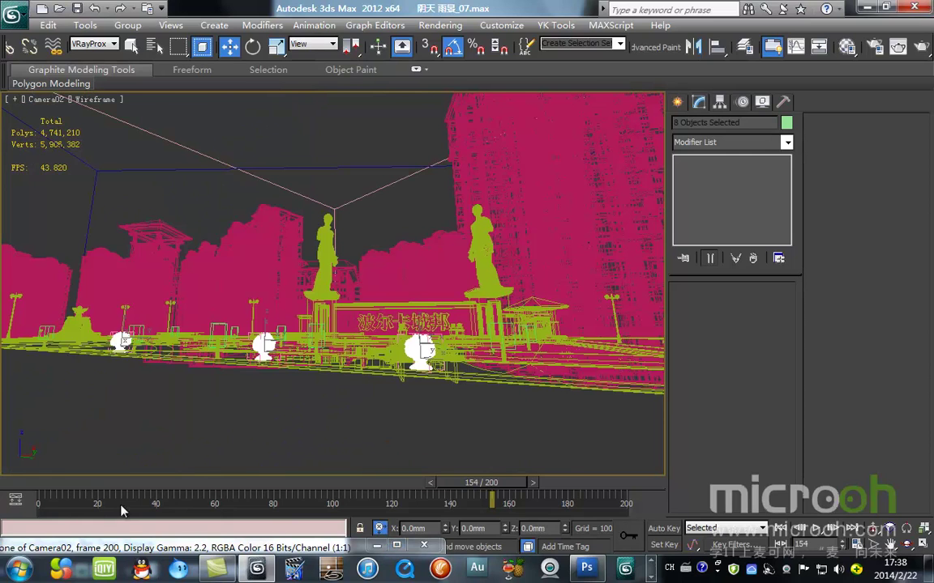
click(39, 480)
drag(58, 486, 308, 493)
key(f)
scroll(338, 293, up, 4)
scroll(338, 292, down, 5)
key(t)
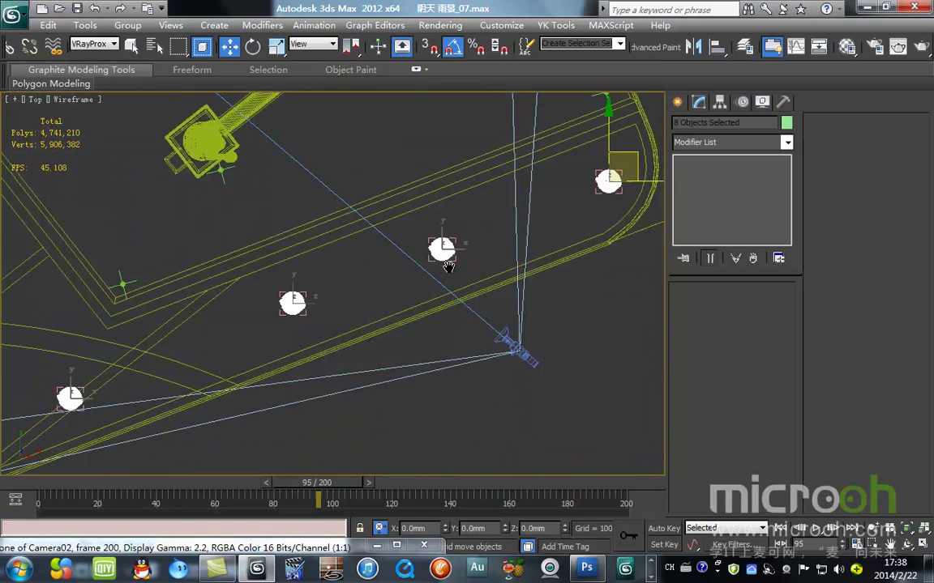
- Copy the four potted shrubs along the paving, away from the rounded corner, to extend the row beside the road
scroll(458, 272, down, 2)
middle_drag(458, 271, 395, 324)
key(F3)
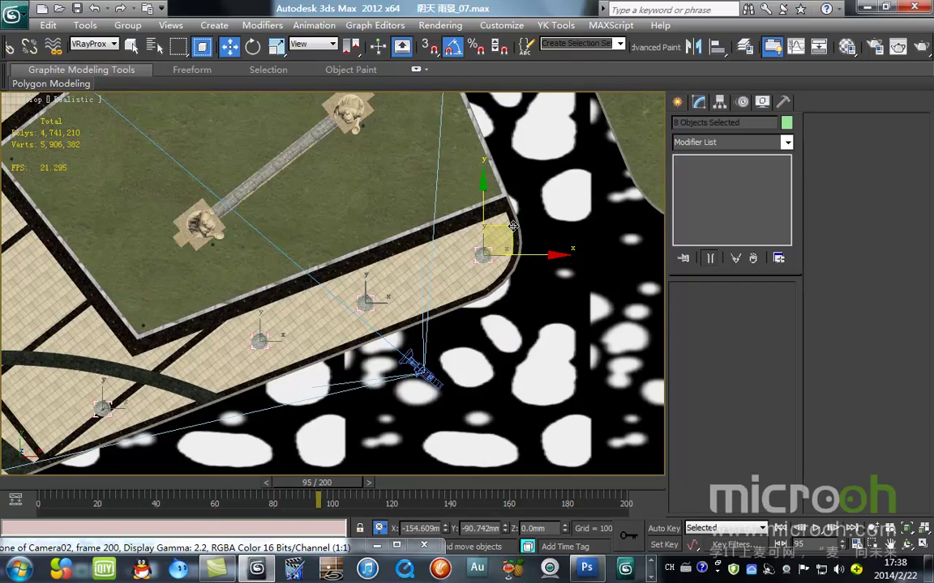
scroll(503, 256, down, 4)
scroll(389, 320, up, 2)
middle_drag(389, 320, 524, 284)
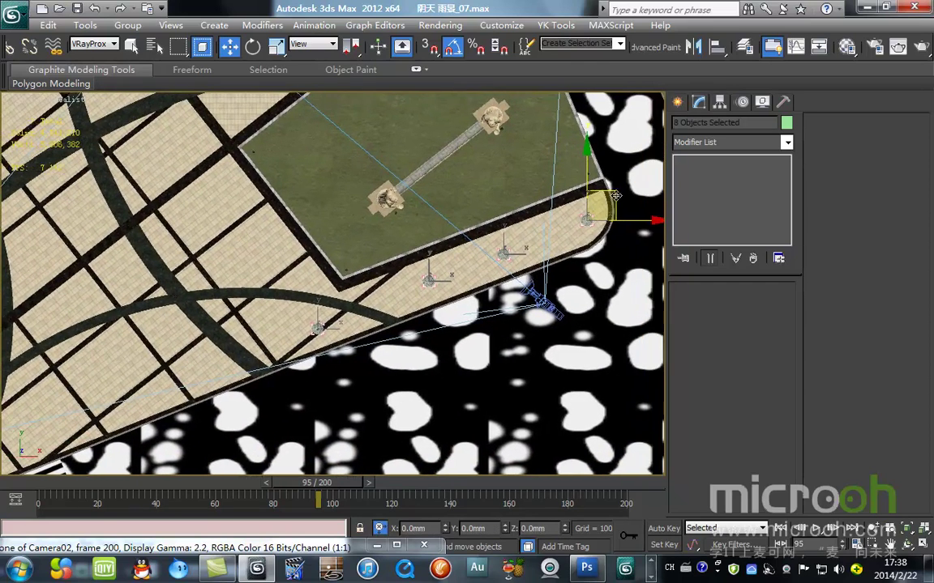
drag(601, 198, 271, 329)
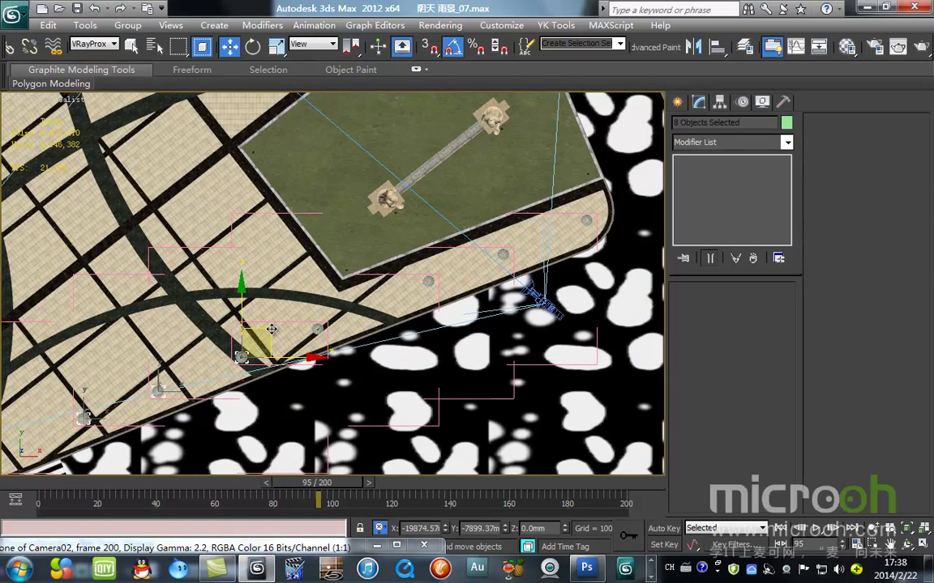
shift+drag(271, 329, 271, 329)
click(419, 318)
mouse_move(261, 339)
middle_down()
mouse_move(486, 302)
mouse_move(257, 364)
middle_up()
scroll(258, 364, down, 1)
scroll(352, 296, up, 4)
middle_drag(433, 268, 201, 365)
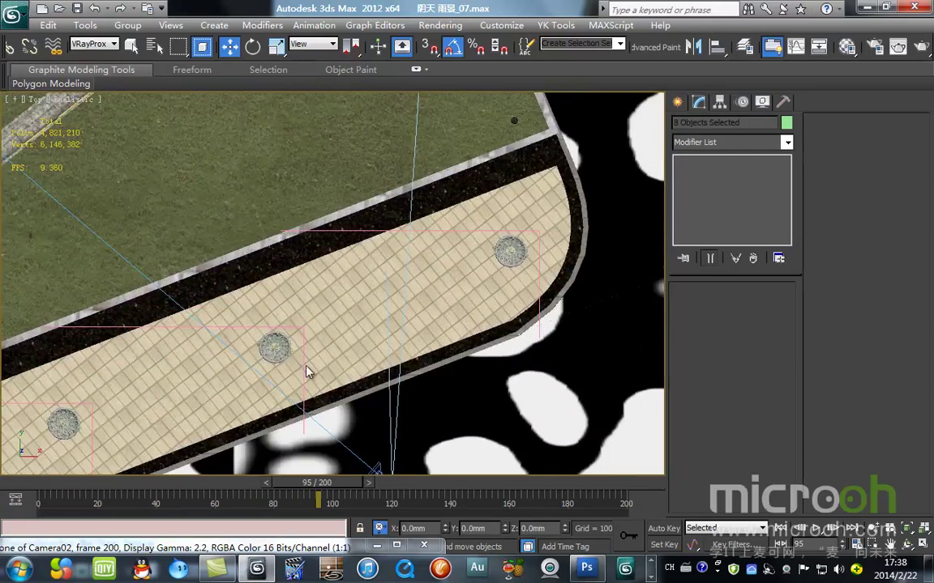
scroll(307, 372, down, 6)
alt+middle_drag(348, 273, 354, 245)
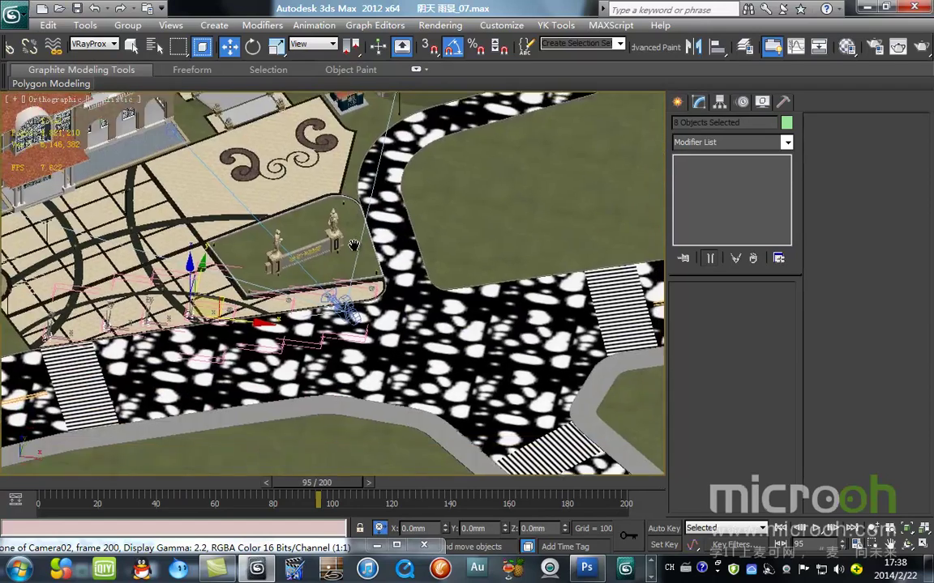
- In the top view, move one green shrub proxy out of the outlying plant group onto empty space beside it
key(t)
scroll(347, 328, down, 5)
scroll(346, 332, down, 4)
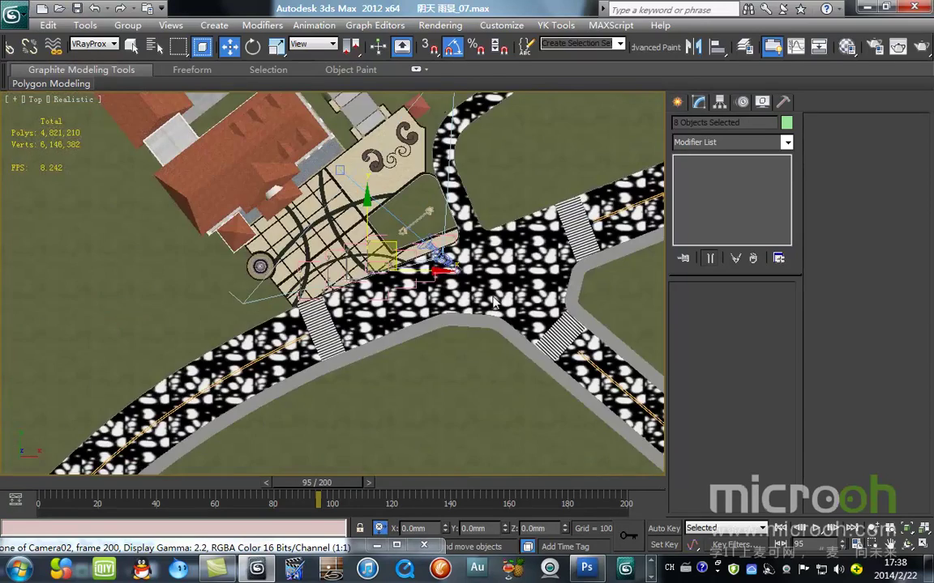
middle_drag(528, 210, 292, 349)
scroll(317, 343, down, 10)
middle_drag(567, 172, 288, 395)
drag(289, 182, 486, 359)
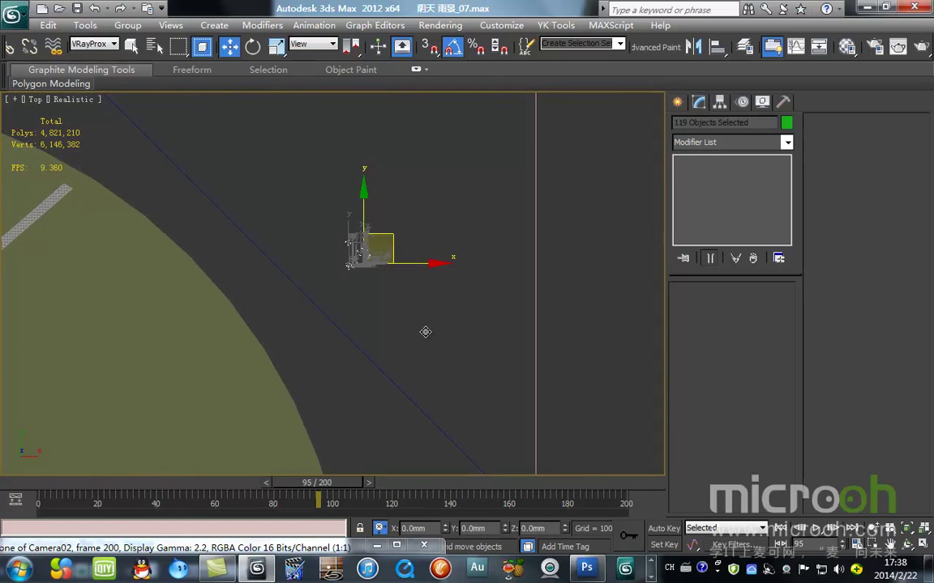
key(z)
click(451, 424)
middle_drag(427, 427, 367, 348)
scroll(338, 376, up, 9)
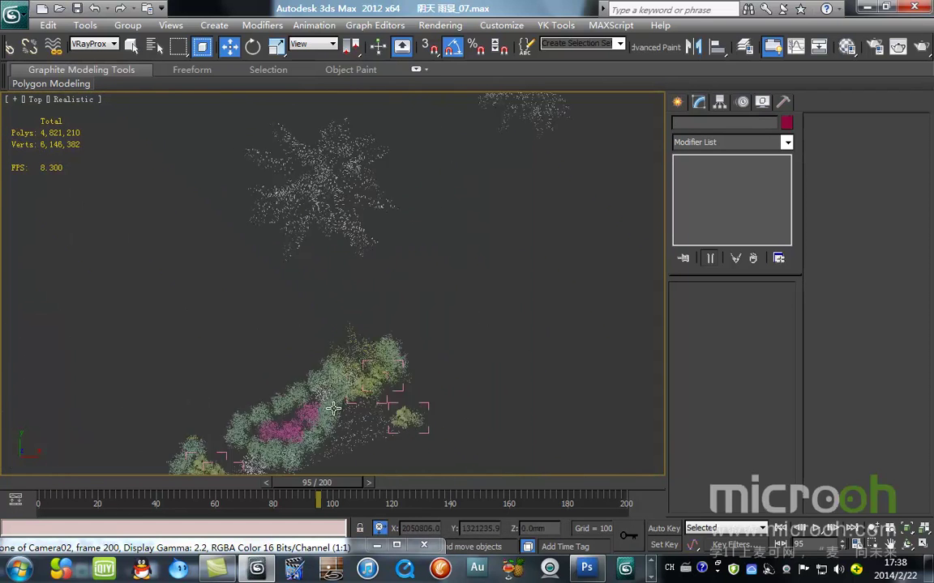
middle_drag(354, 311, 376, 294)
scroll(375, 294, up, 4)
click(365, 294)
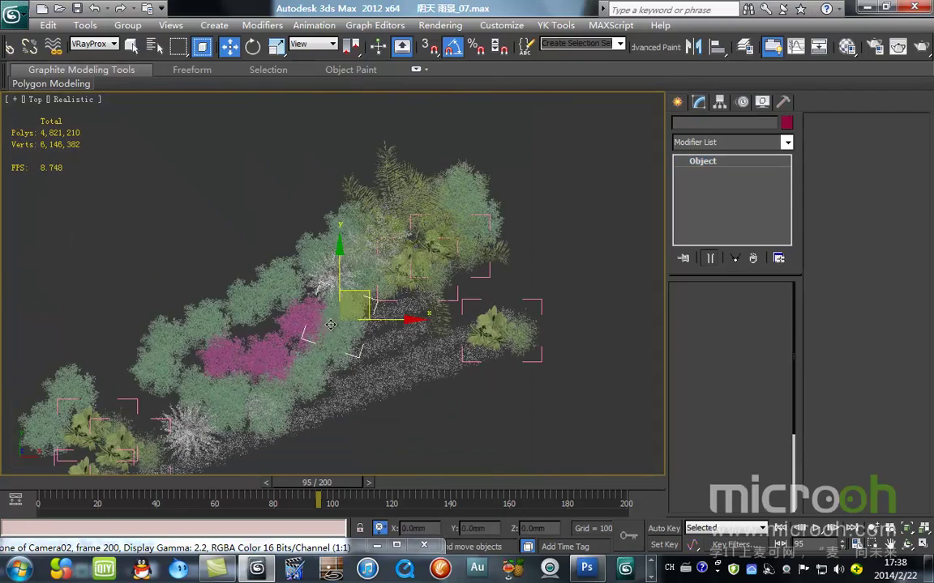
drag(365, 294, 231, 154)
middle_drag(333, 298, 386, 265)
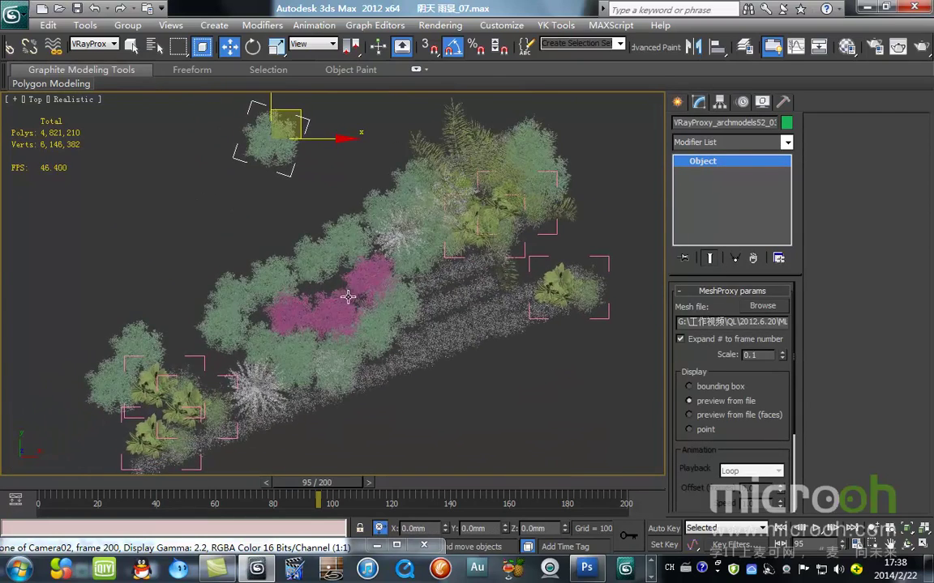
- Sample the separated shrub's material into the 19 - Default slot of the Material Editor
middle_drag(316, 262, 362, 380)
alt+middle_drag(362, 380, 336, 324)
scroll(336, 324, up, 5)
scroll(337, 322, up, 4)
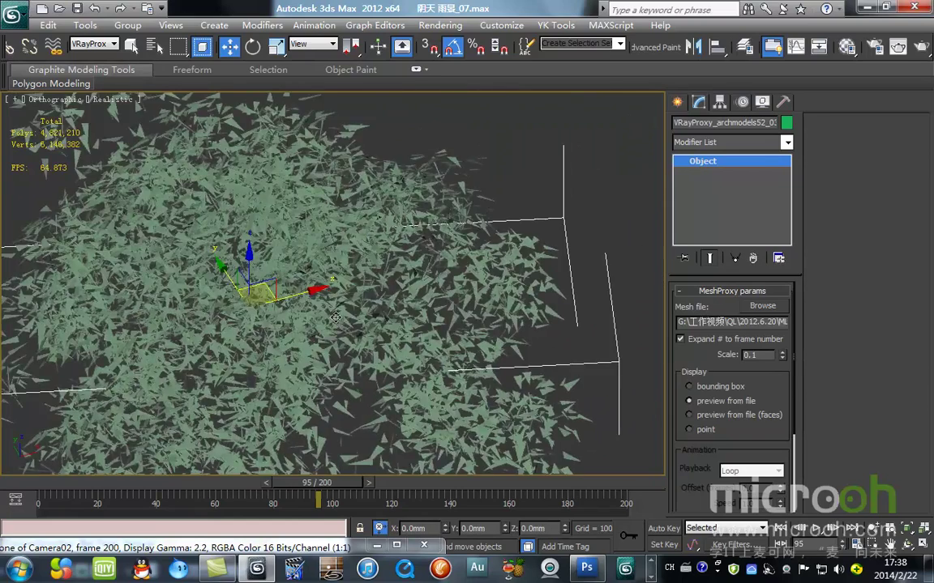
scroll(350, 313, down, 2)
key(m)
click(665, 205)
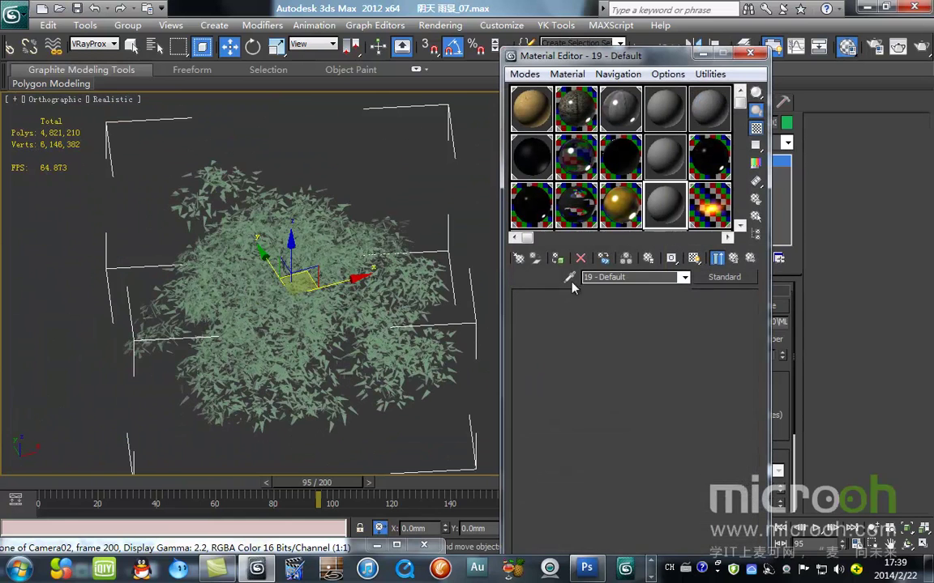
click(570, 277)
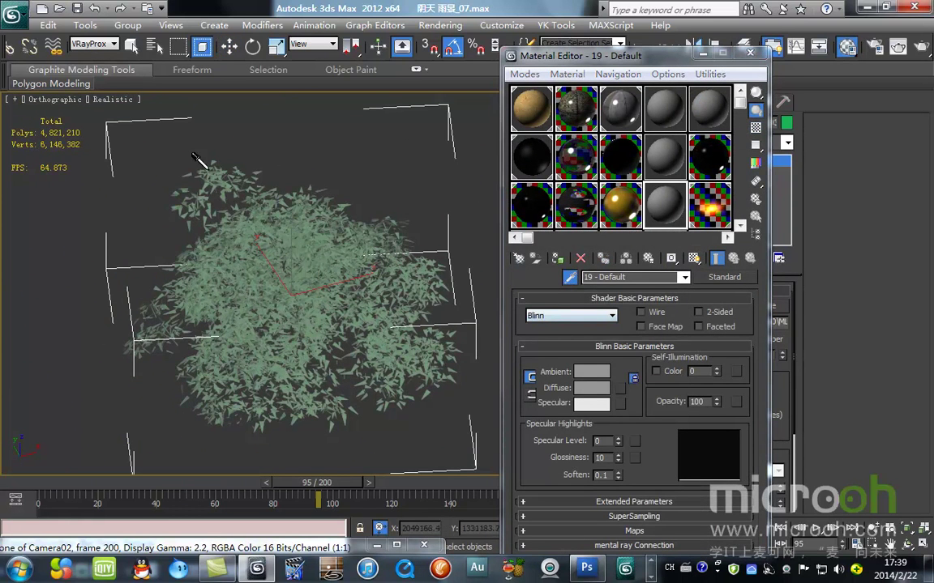
click(309, 259)
key(w)
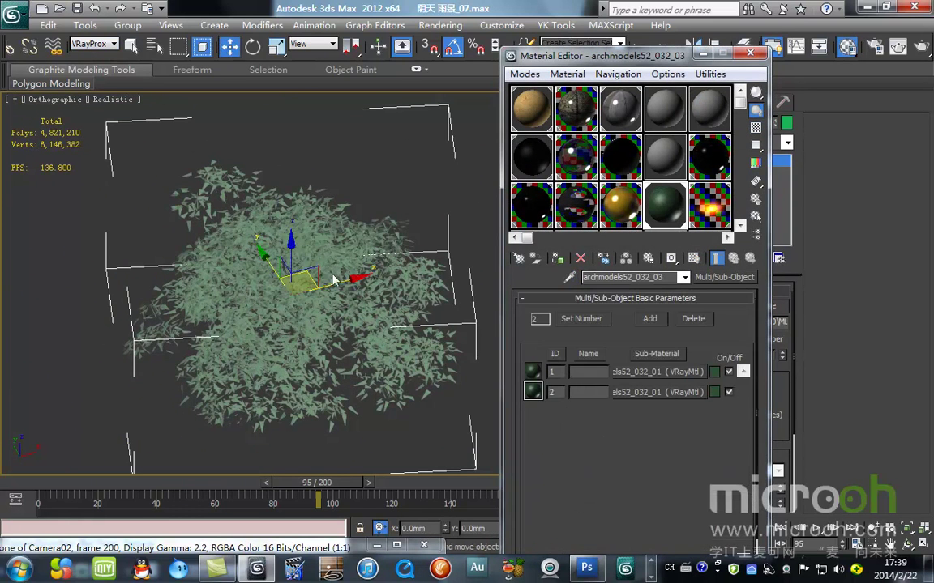
click(750, 53)
scroll(415, 250, down, 5)
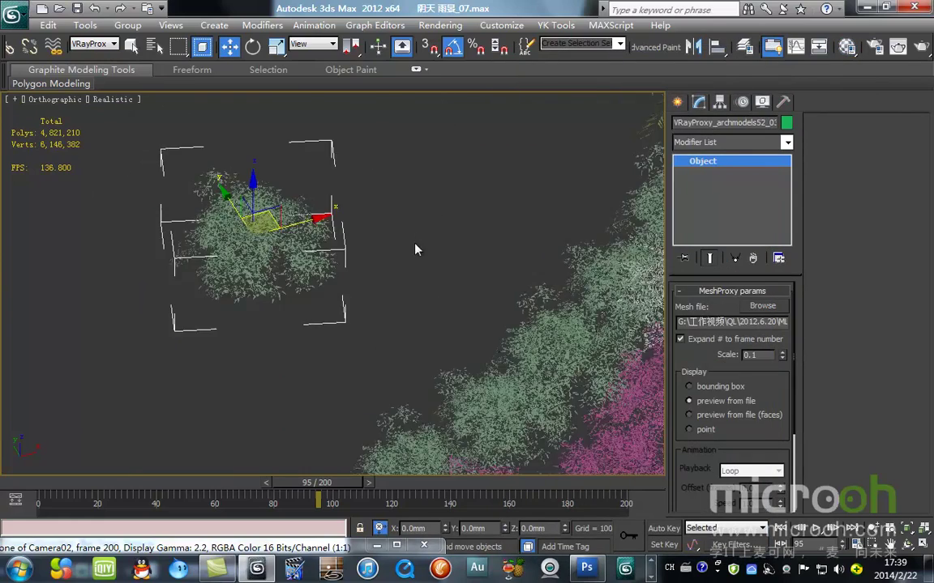
- Select the palm, the separated green shrub and one small broad-leaved plant of the outlying group together
middle_drag(460, 367, 384, 323)
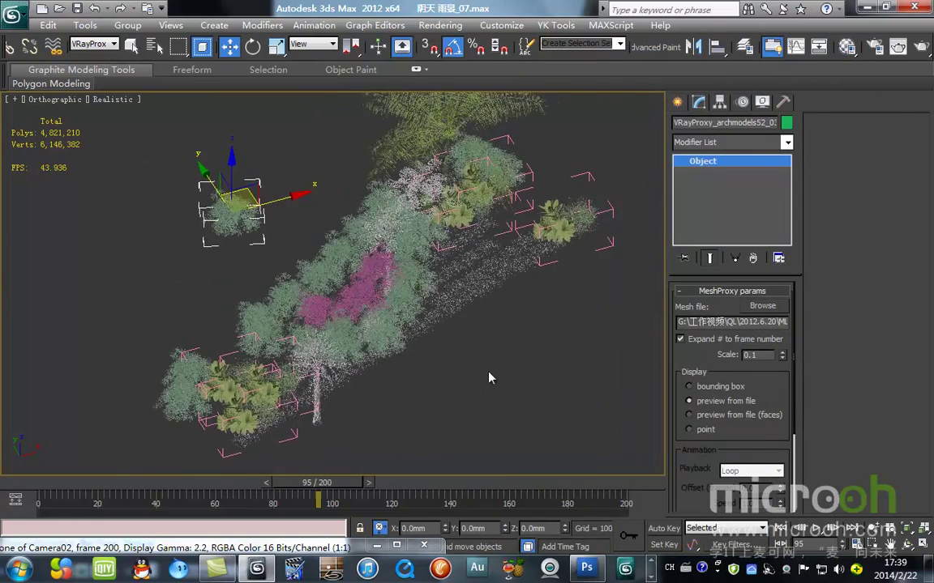
click(473, 381)
scroll(466, 299, down, 2)
middle_drag(469, 297, 484, 348)
scroll(445, 317, up, 2)
click(429, 175)
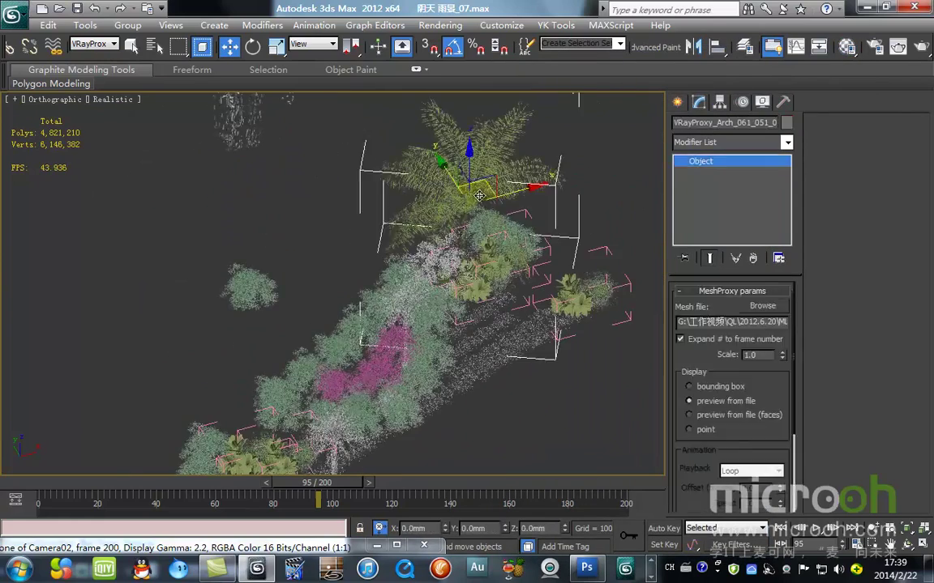
scroll(486, 236, down, 5)
drag(436, 241, 452, 231)
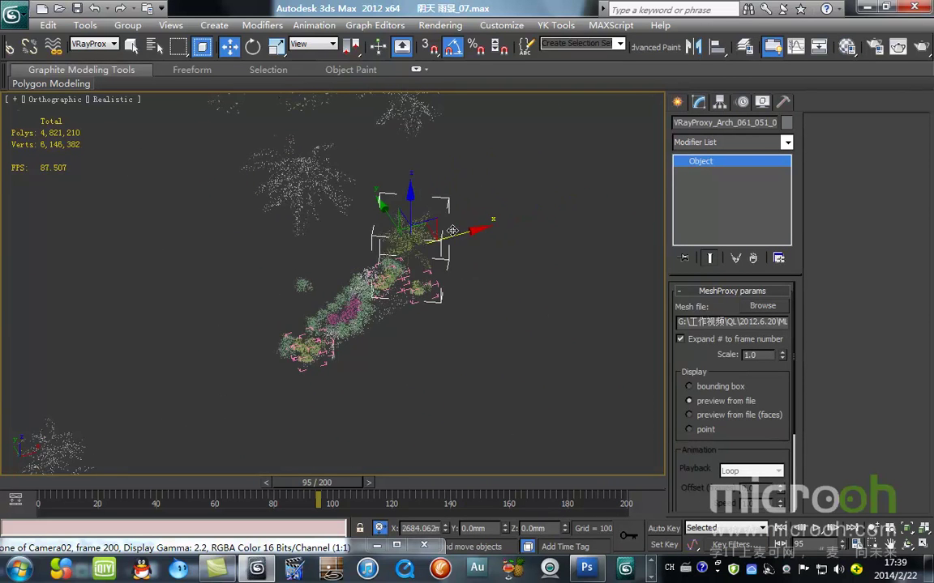
scroll(295, 290, up, 4)
ctrl+click(281, 282)
scroll(291, 300, up, 5)
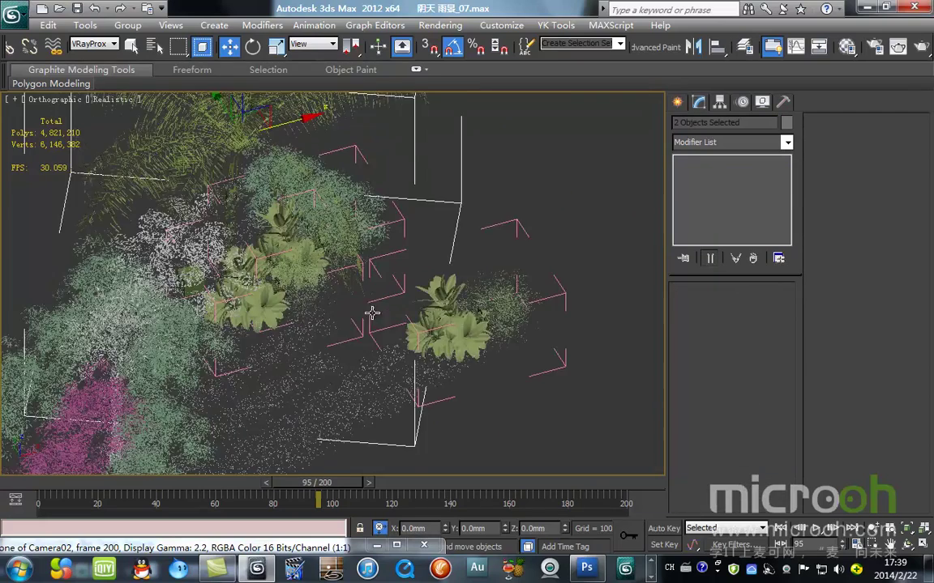
ctrl+click(217, 295)
scroll(233, 291, down, 5)
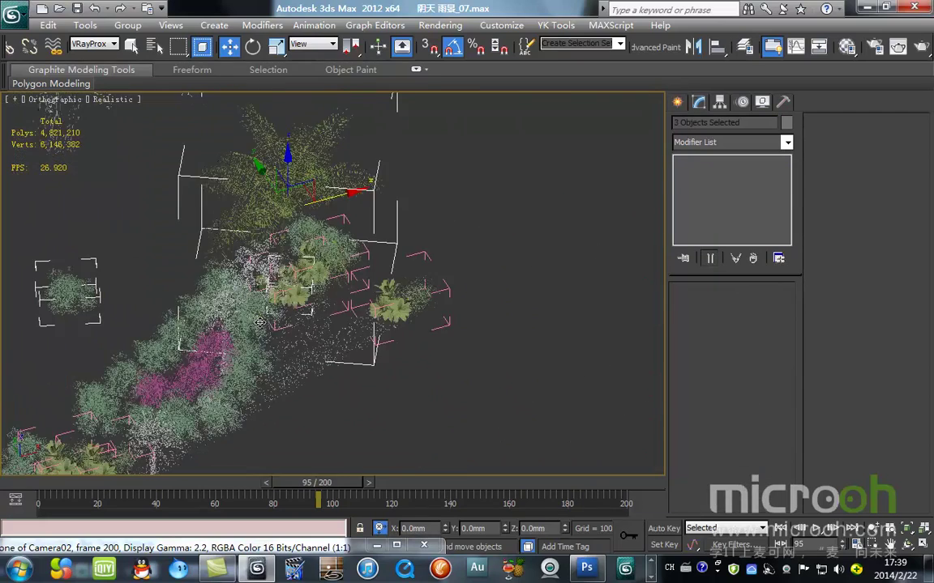
- Move the three selected plants from the outlying area toward the residential site in the top view
drag(357, 192, 486, 209)
key(ctrl+z)
scroll(455, 240, down, 4)
scroll(337, 296, down, 4)
scroll(348, 301, up, 2)
key(t)
scroll(348, 304, down, 6)
scroll(369, 329, down, 6)
middle_drag(376, 342, 546, 214)
drag(491, 244, 382, 318)
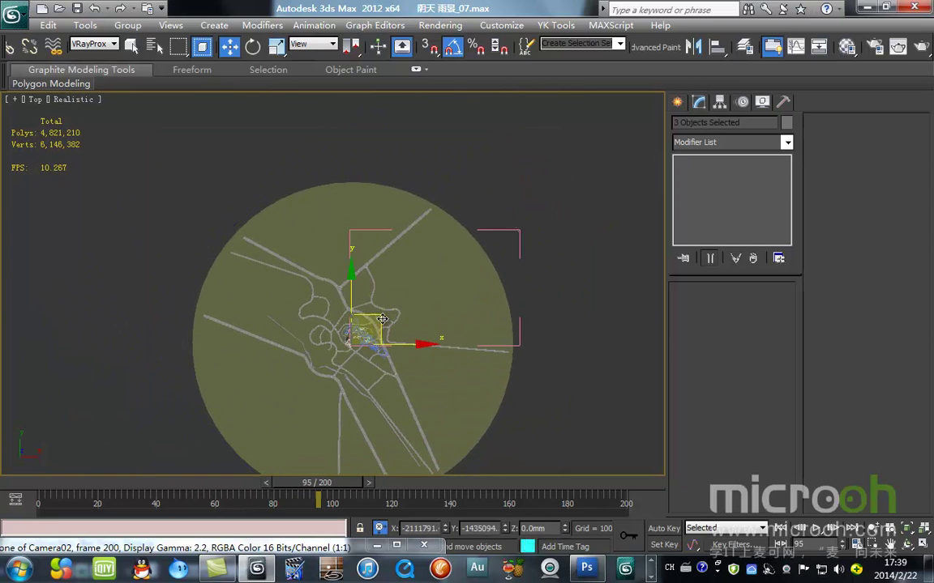
key(z)
- Move the three plants across the plaza onto the lawn around the entrance sign, with the palm near the road-side statue
scroll(379, 315, down, 8)
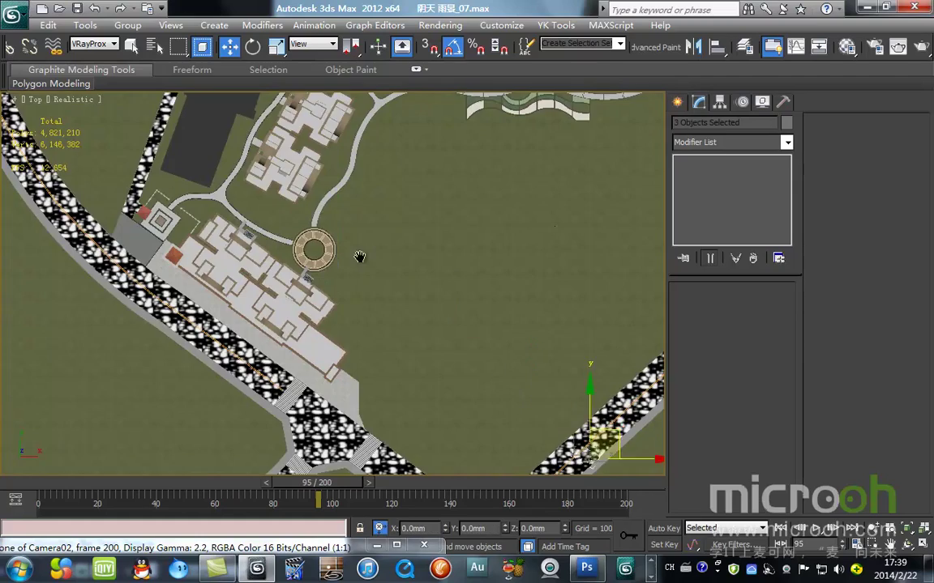
middle_drag(394, 293, 313, 155)
scroll(314, 154, down, 9)
middle_drag(342, 265, 334, 312)
scroll(336, 288, up, 5)
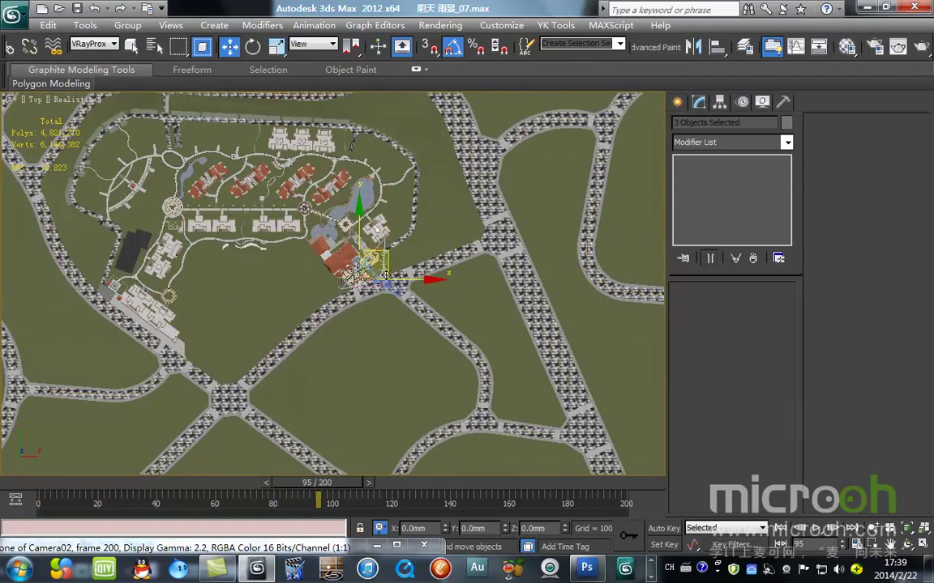
scroll(385, 272, up, 10)
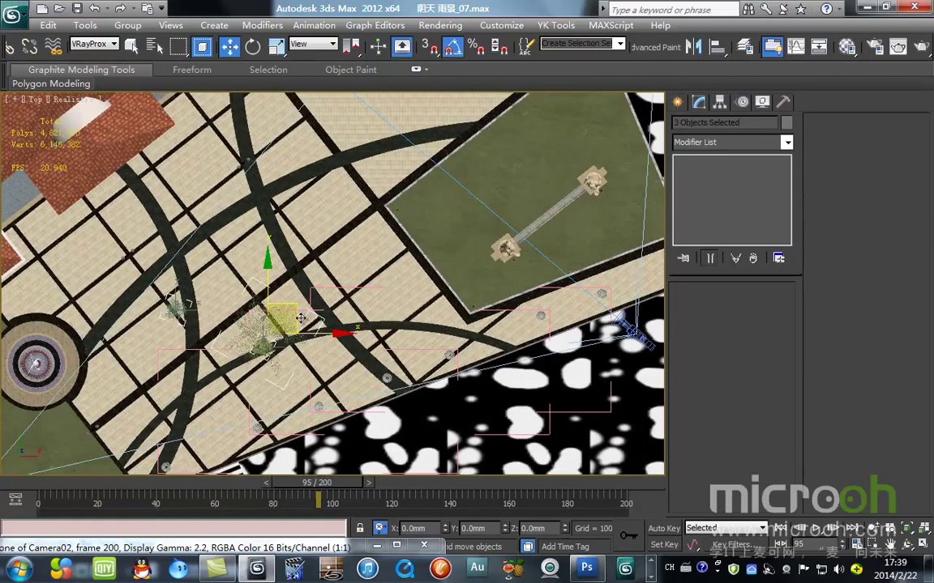
drag(290, 306, 621, 209)
middle_drag(541, 205, 282, 230)
scroll(284, 232, up, 3)
middle_drag(363, 266, 400, 337)
scroll(399, 334, up, 2)
drag(458, 183, 517, 146)
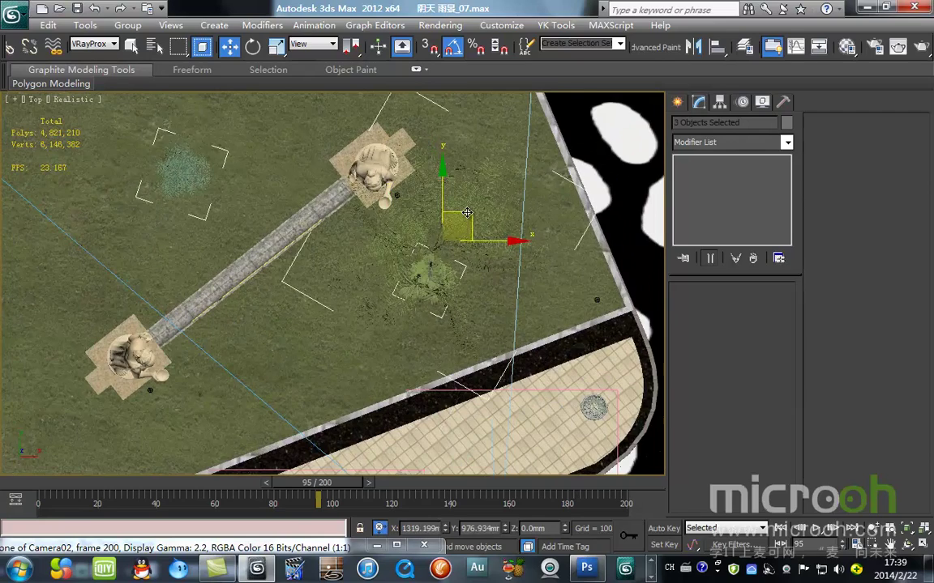
- Move the palm alone on the lawn, clear of the small broad-leaved plant and closer to the road
scroll(432, 231, down, 4)
alt+middle_drag(431, 231, 428, 291)
scroll(386, 281, up, 5)
scroll(437, 295, down, 5)
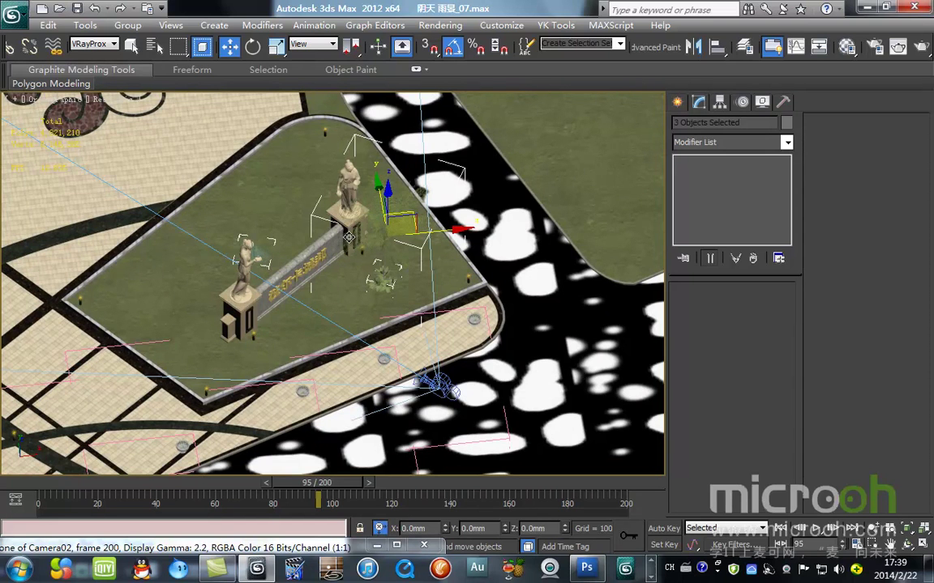
alt+middle_drag(421, 260, 376, 278)
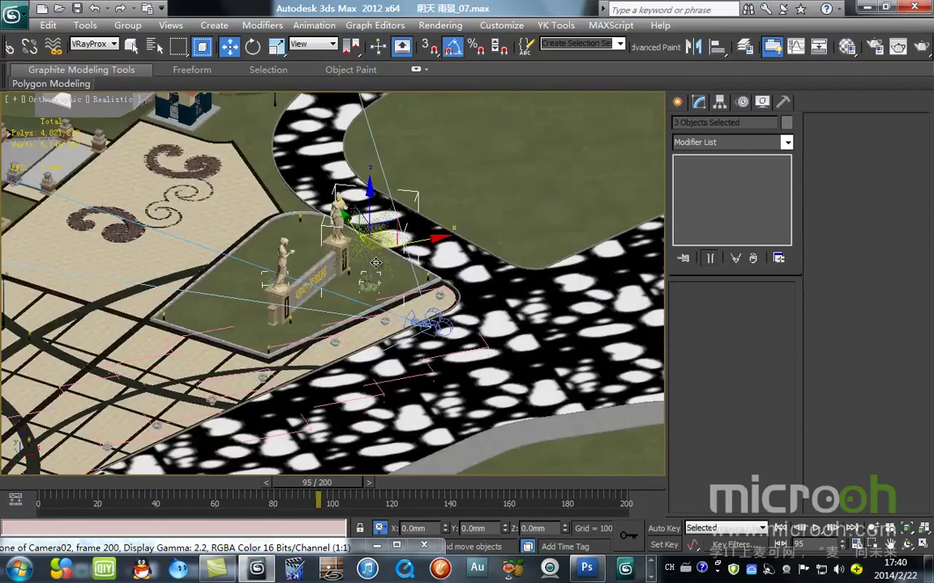
key(t)
key(z)
click(467, 378)
key(F3)
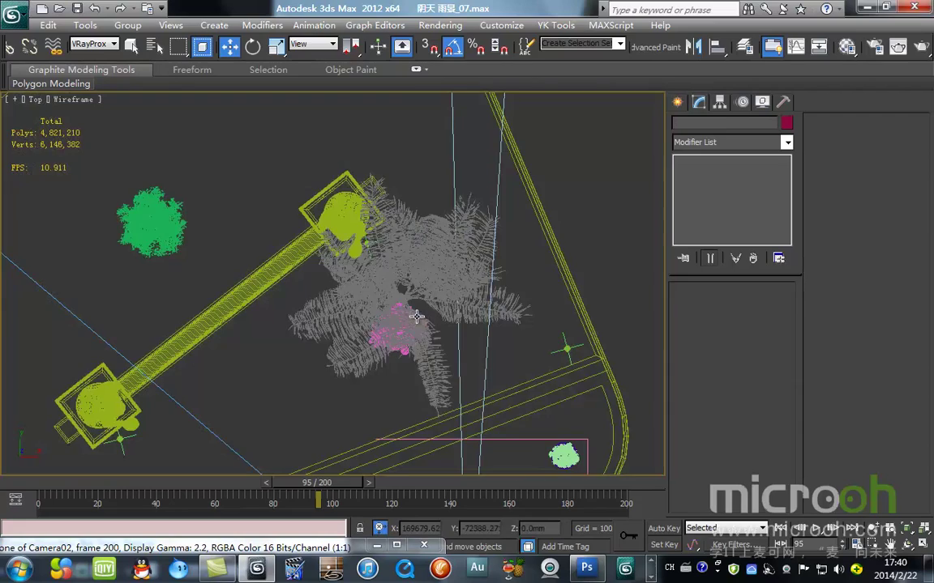
click(416, 316)
drag(437, 271, 464, 229)
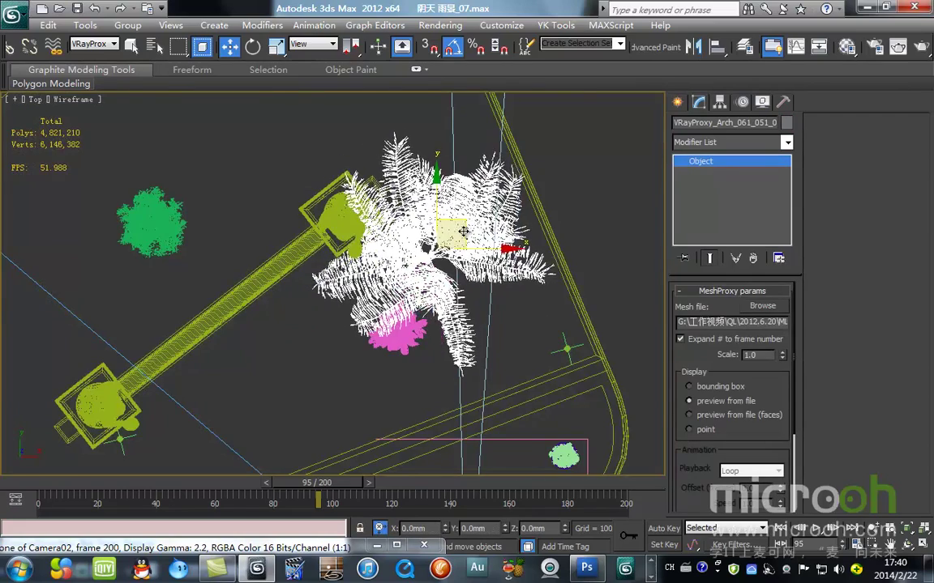
- Raise the palm vertically by about 656 mm and check it through Camera02
scroll(464, 228, down, 2)
alt+middle_drag(454, 286, 480, 211)
scroll(480, 210, up, 4)
key(F3)
mouse_move(480, 194)
mouse_down()
mouse_move(484, 130)
mouse_move(479, 195)
mouse_up()
key(F4)
alt+middle_drag(480, 235, 479, 193)
drag(480, 173, 475, 142)
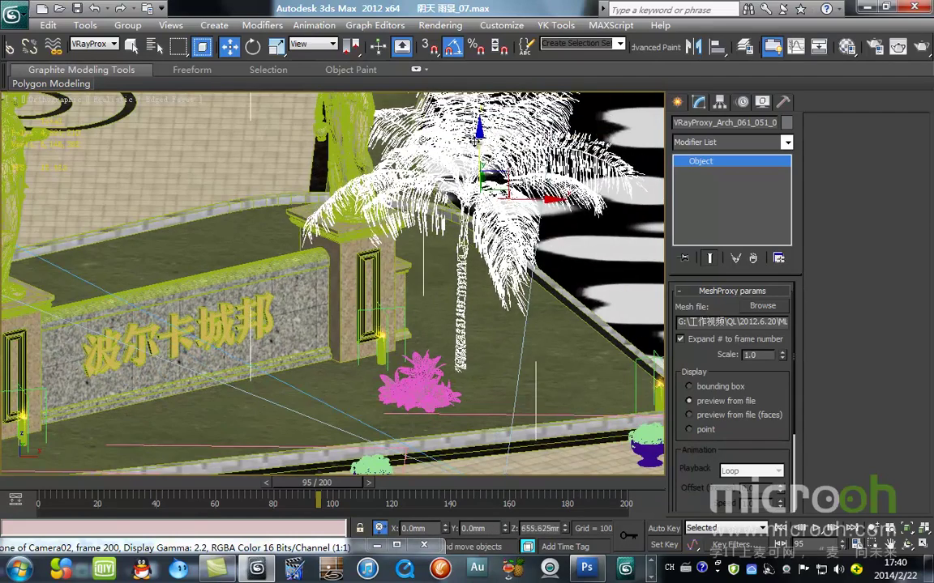
key(c)
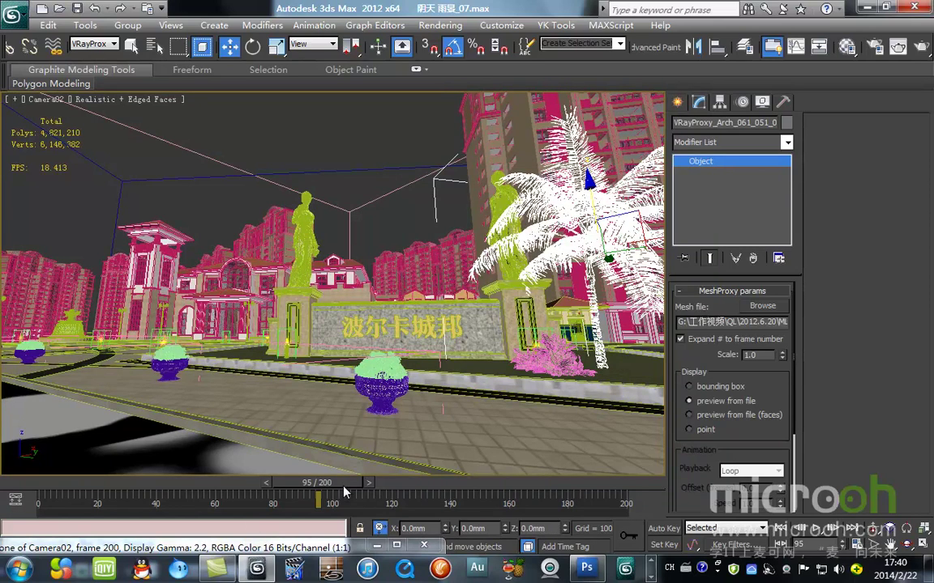
- Copy the palm to the lawn beside the sign's other statue and check it through Camera02
key(t)
middle_drag(527, 231, 531, 151)
mouse_move(533, 146)
shift+mouse_down()
mouse_move(300, 312)
mouse_move(320, 311)
shift+mouse_up()
click(470, 346)
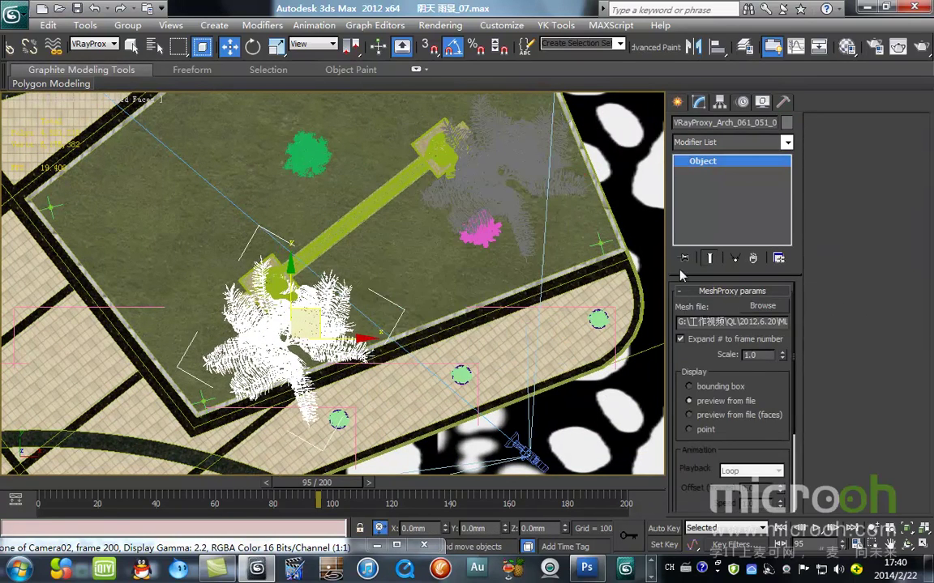
key(c)
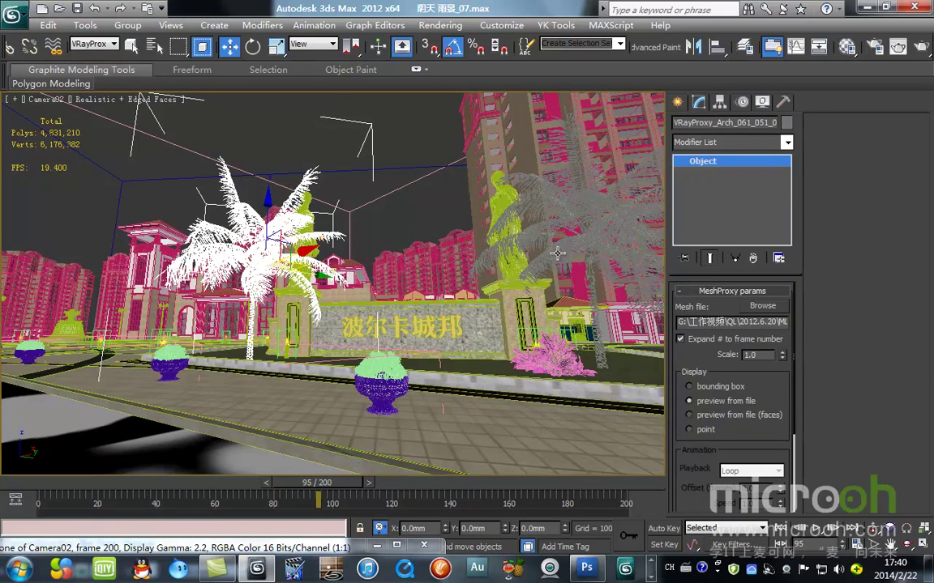
- Lower both palms beside the sign and view them through Camera02 at frame 0
ctrl+click(557, 224)
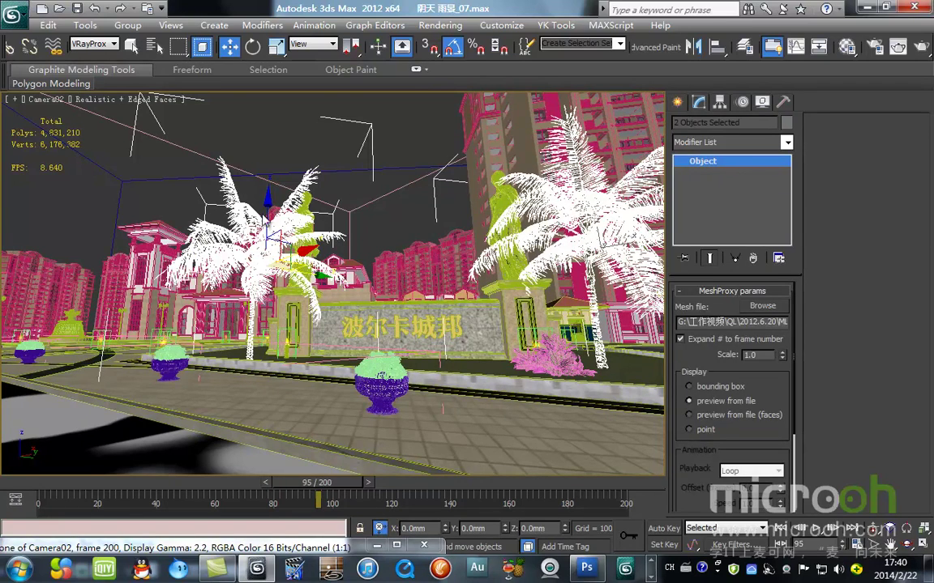
drag(268, 228, 297, 269)
mouse_move(47, 490)
mouse_down()
mouse_move(296, 507)
mouse_move(39, 504)
mouse_up()
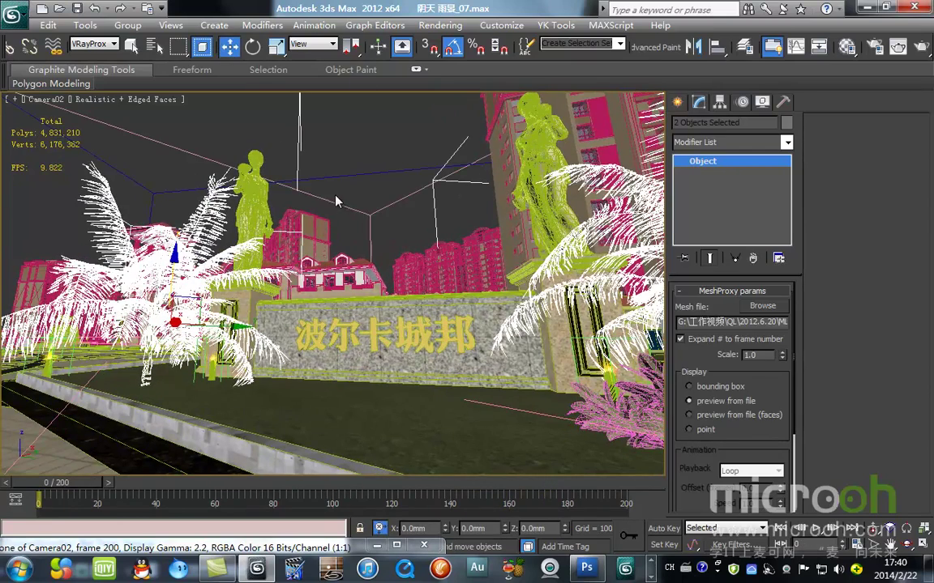
- Move the small broad-leaved plant to the foot of the statue pedestal nearest Camera02, at the end of the sign wall, and check it through the camera
key(t)
scroll(328, 259, up, 4)
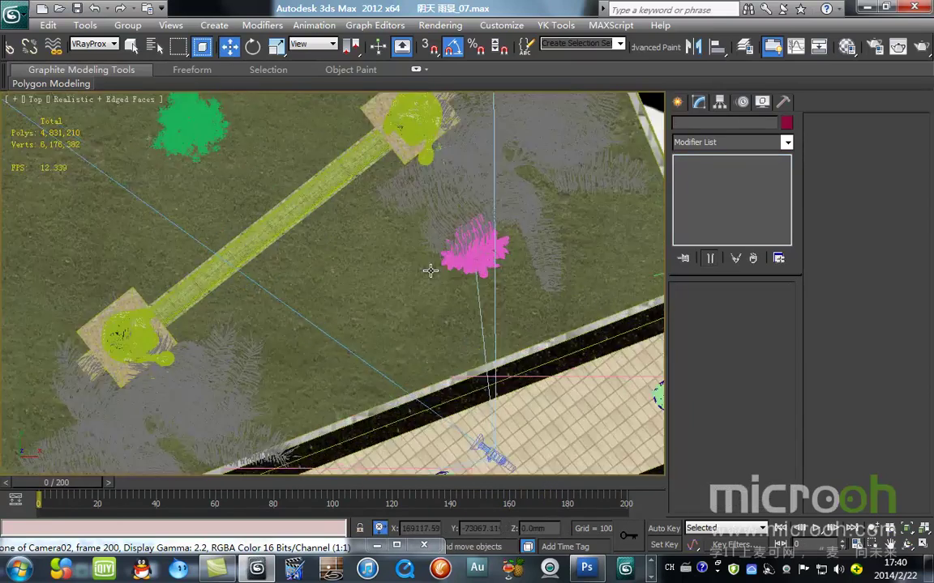
click(494, 255)
drag(503, 220, 415, 155)
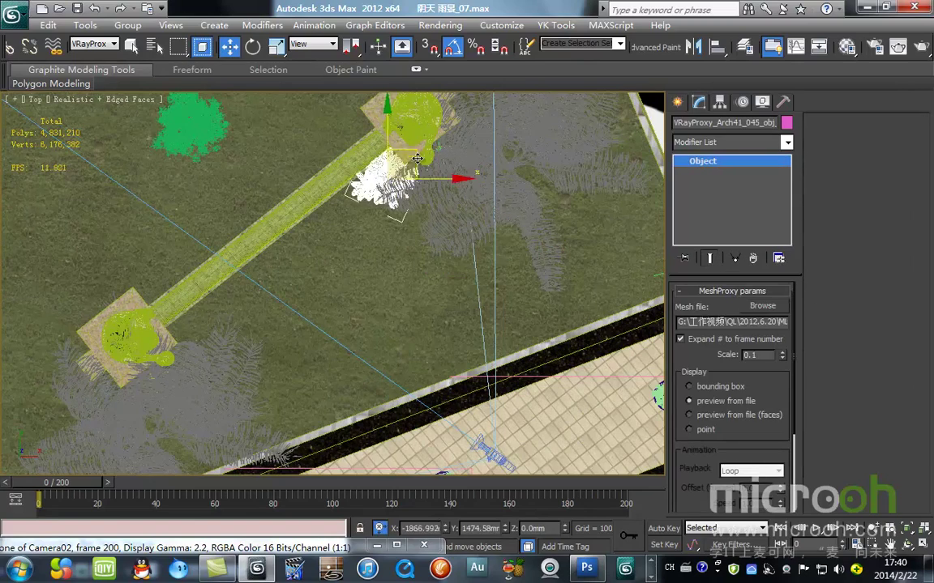
middle_drag(351, 238, 326, 203)
scroll(282, 293, up, 6)
key(F4)
scroll(225, 267, down, 6)
scroll(397, 308, up, 2)
drag(354, 270, 382, 270)
key(c)
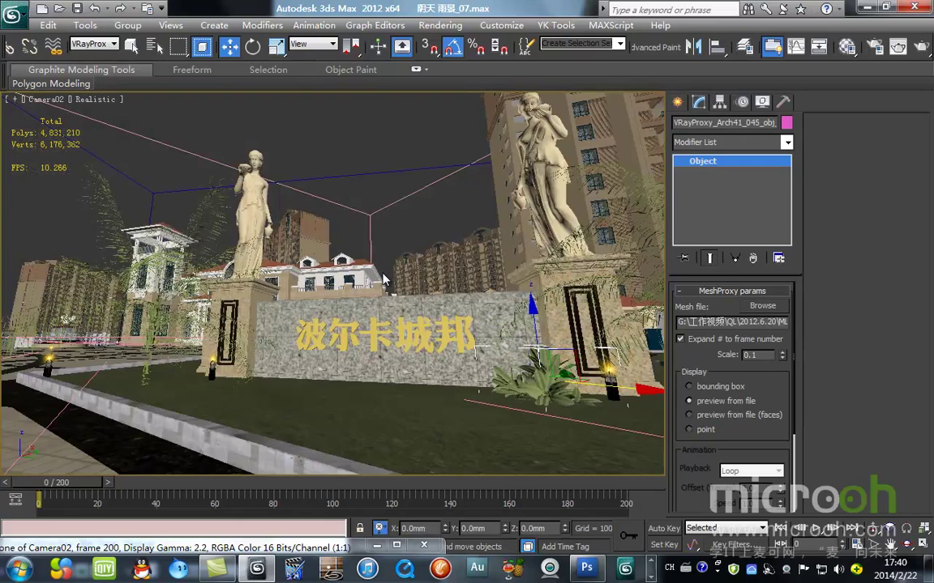
- Copy the broad-leaved plant to the foot of the sign's other statue pedestal, on the wall side
key(t)
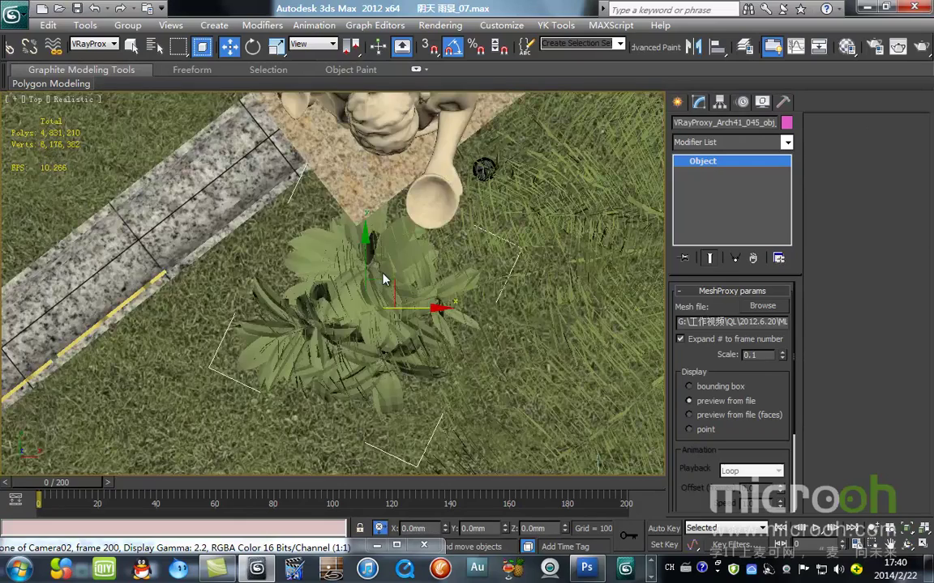
scroll(382, 282, down, 5)
middle_drag(383, 283, 523, 174)
scroll(523, 174, up, 2)
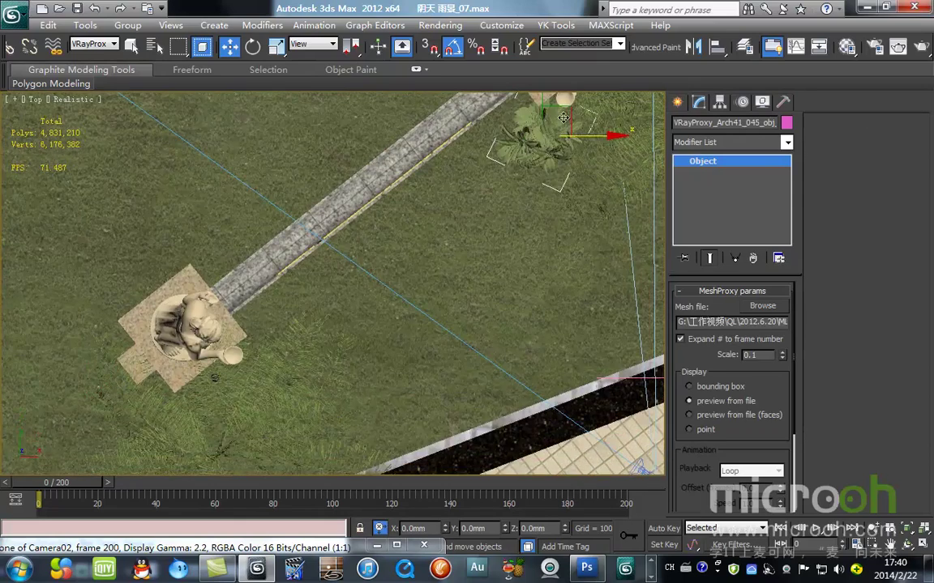
key(F3)
shift+drag(547, 121, 284, 327)
click(467, 345)
- Copy the new broad-leaved plant to the outer side of that same pedestal, under the palm
mouse_move(468, 348)
alt+middle_down()
mouse_move(375, 354)
mouse_move(325, 317)
mouse_move(302, 275)
alt+middle_up()
scroll(290, 348, up, 4)
key(F3)
scroll(285, 374, down, 4)
key(t)
key(z)
scroll(312, 354, down, 4)
middle_drag(383, 296, 514, 209)
scroll(520, 190, up, 2)
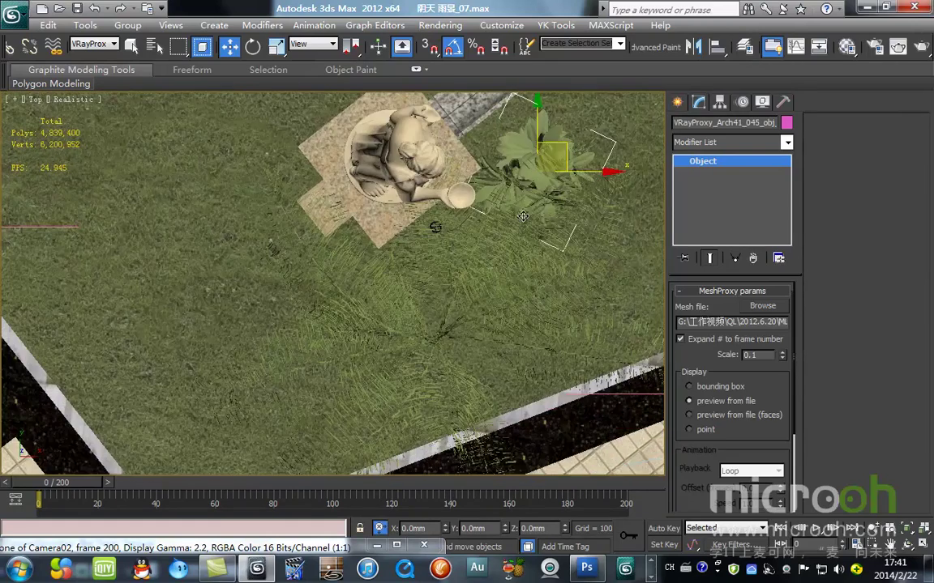
shift+drag(557, 145, 372, 278)
click(478, 346)
- Copy the broad-leaved plant at the first pedestal to that pedestal's outer side, beneath its palm
middle_drag(298, 370, 66, 435)
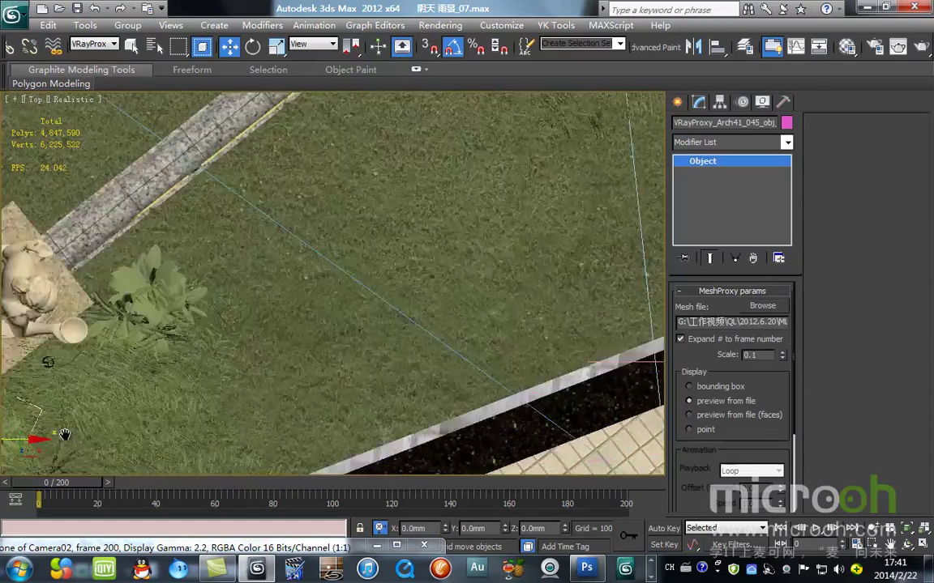
scroll(184, 369, down, 5)
scroll(248, 295, up, 2)
middle_drag(236, 313, 134, 358)
scroll(279, 233, up, 2)
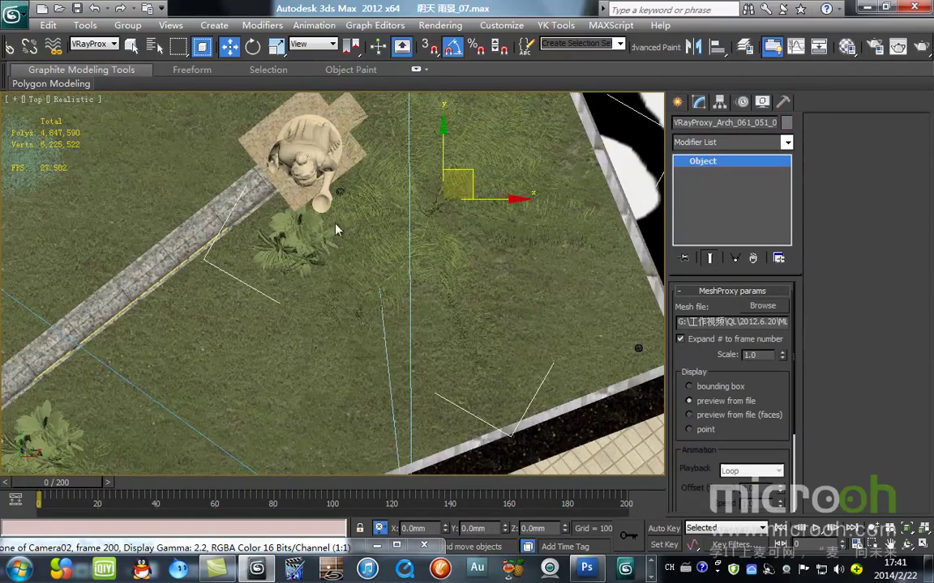
click(293, 242)
shift+drag(327, 215, 433, 158)
key(Return)
- Examine the planting around the sign in perspective and from above
mouse_move(412, 312)
alt+middle_down()
mouse_move(391, 230)
mouse_move(389, 249)
mouse_move(397, 211)
alt+middle_up()
scroll(377, 280, down, 6)
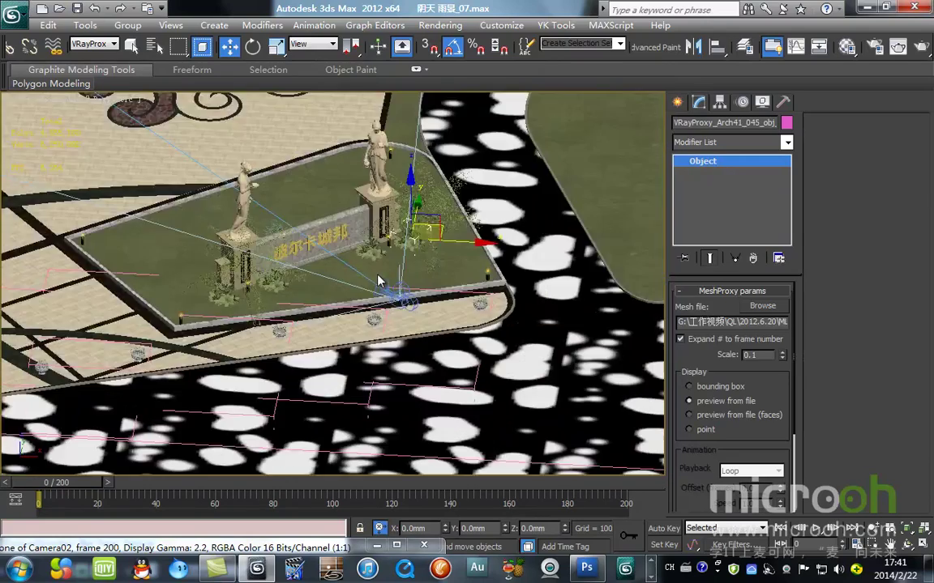
scroll(320, 284, up, 3)
scroll(258, 207, up, 5)
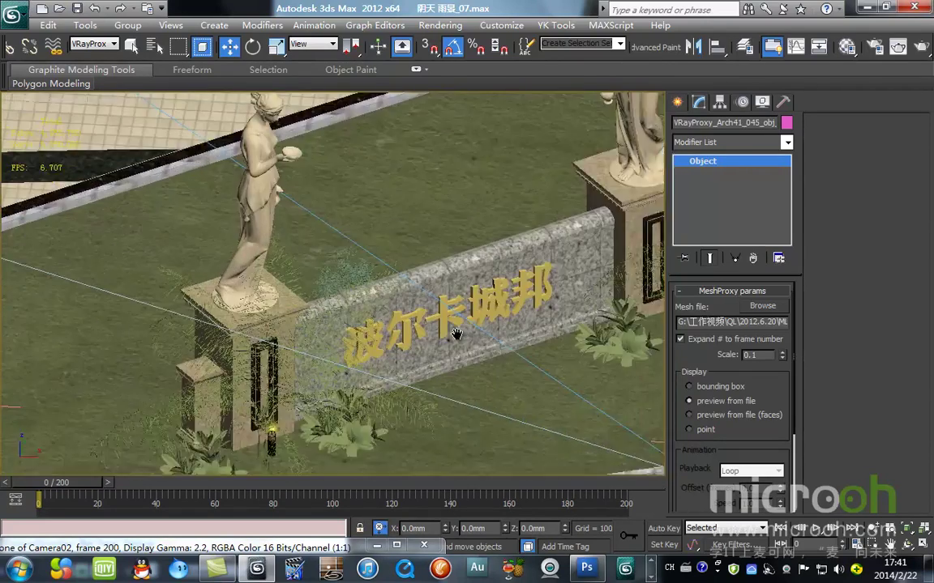
click(180, 348)
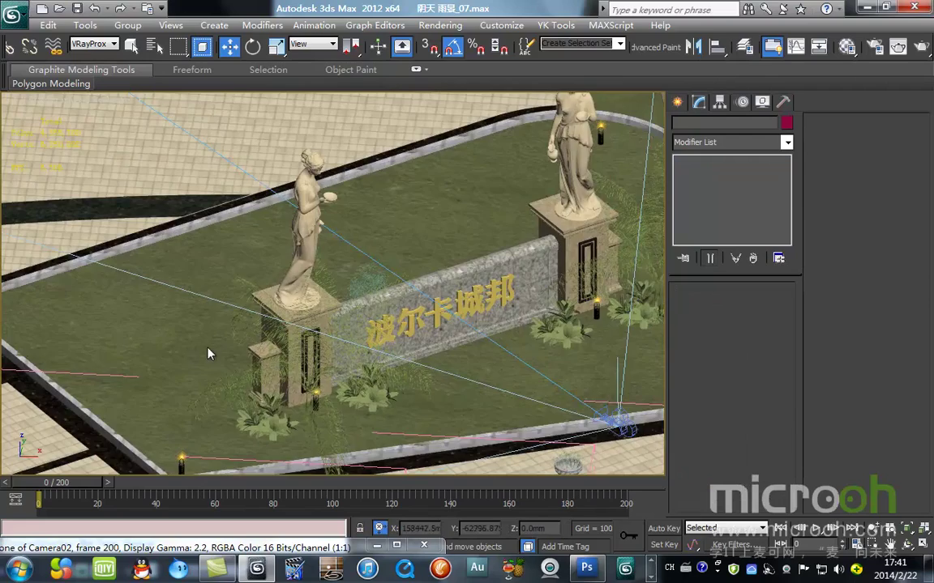
key(t)
key(z)
scroll(332, 284, up, 8)
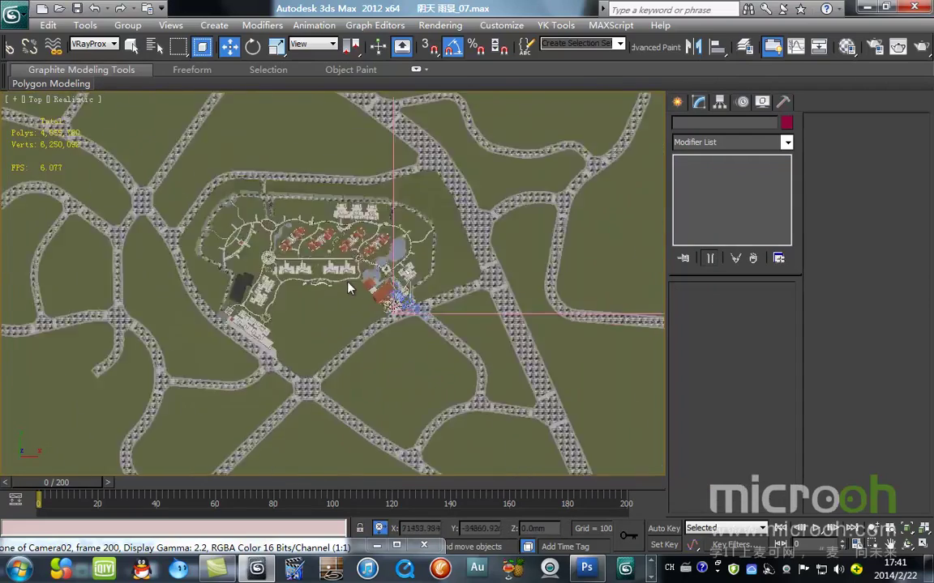
middle_drag(215, 217, 269, 259)
scroll(269, 259, up, 3)
middle_drag(274, 102, 221, 290)
scroll(223, 297, down, 3)
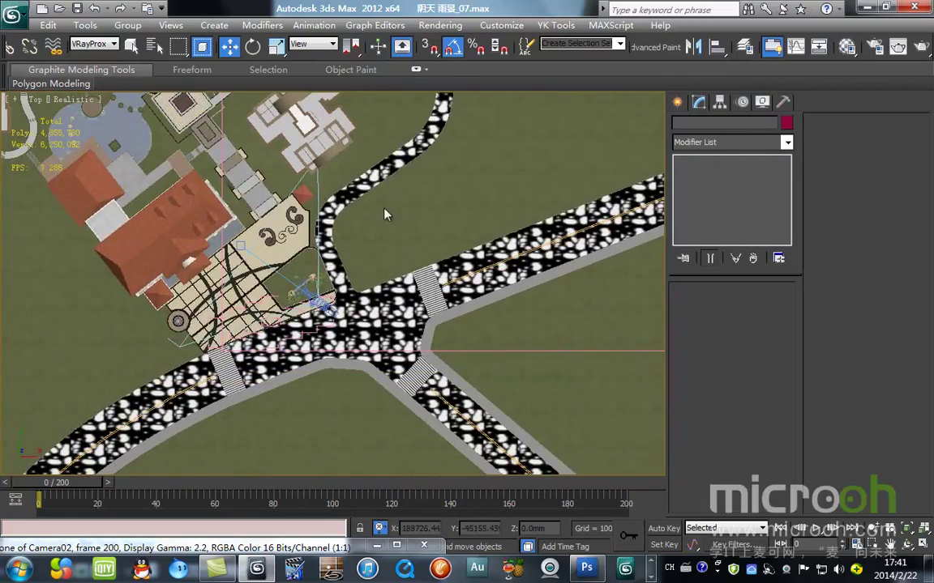
scroll(289, 307, up, 6)
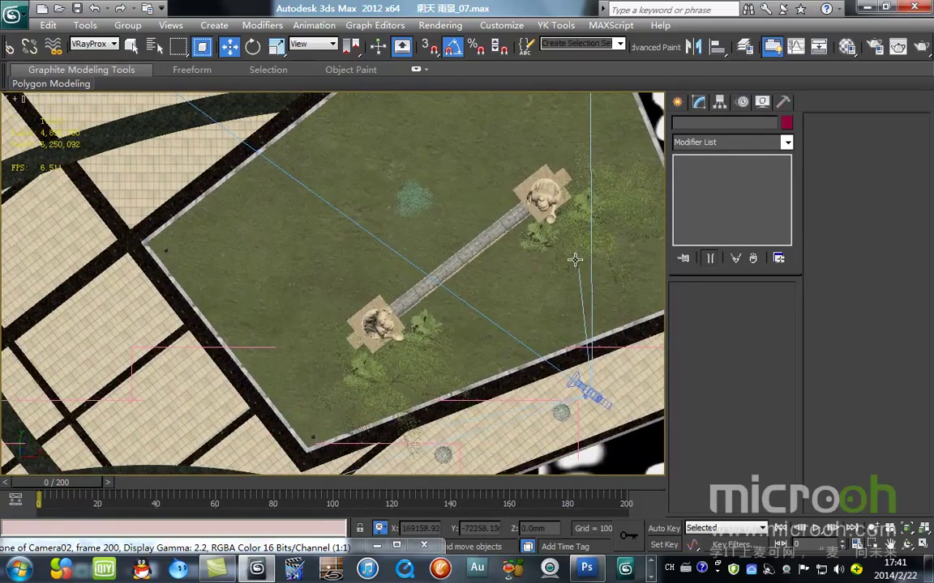
middle_drag(517, 281, 486, 300)
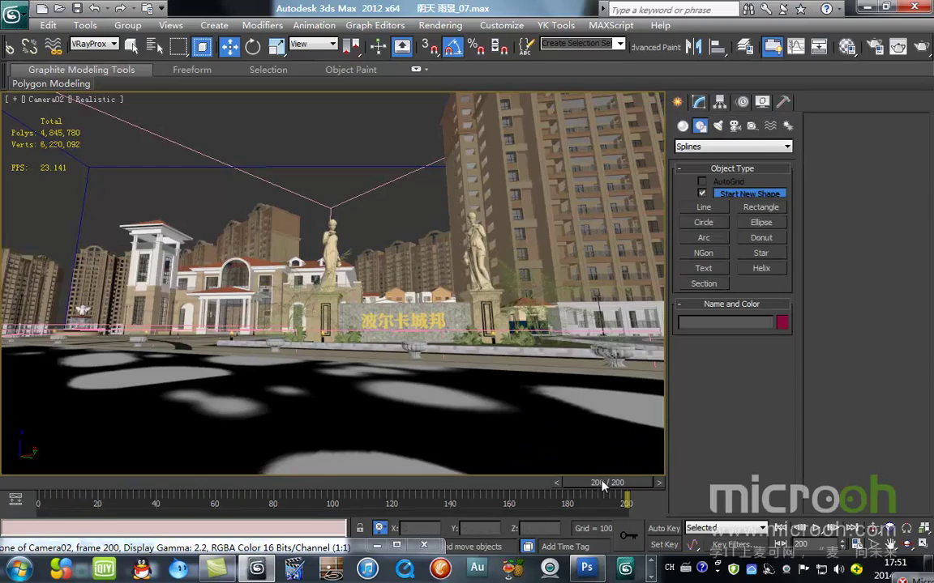
- Return to frame 0, set the selection filter to All and isolate the lawn
drag(440, 487, 2, 464)
key(w)
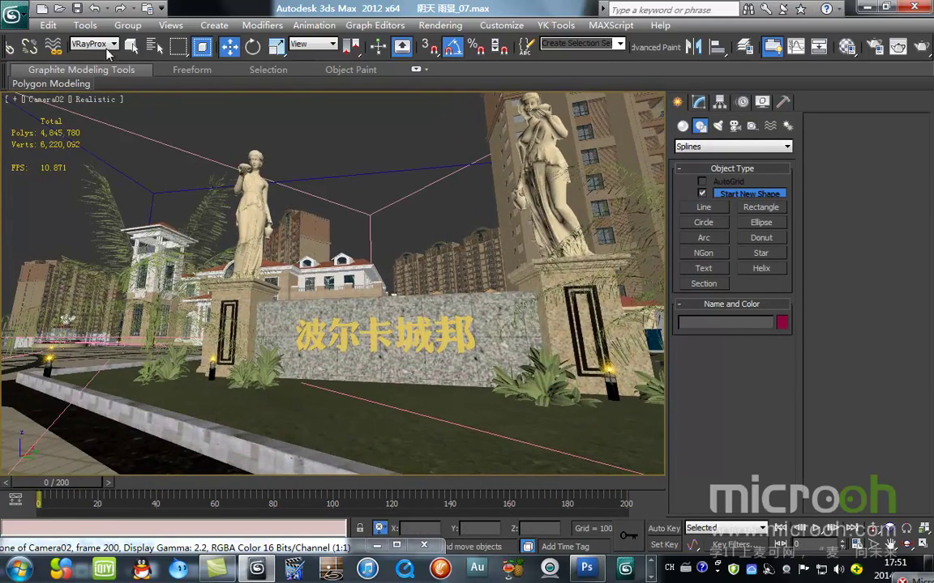
click(95, 45)
click(75, 57)
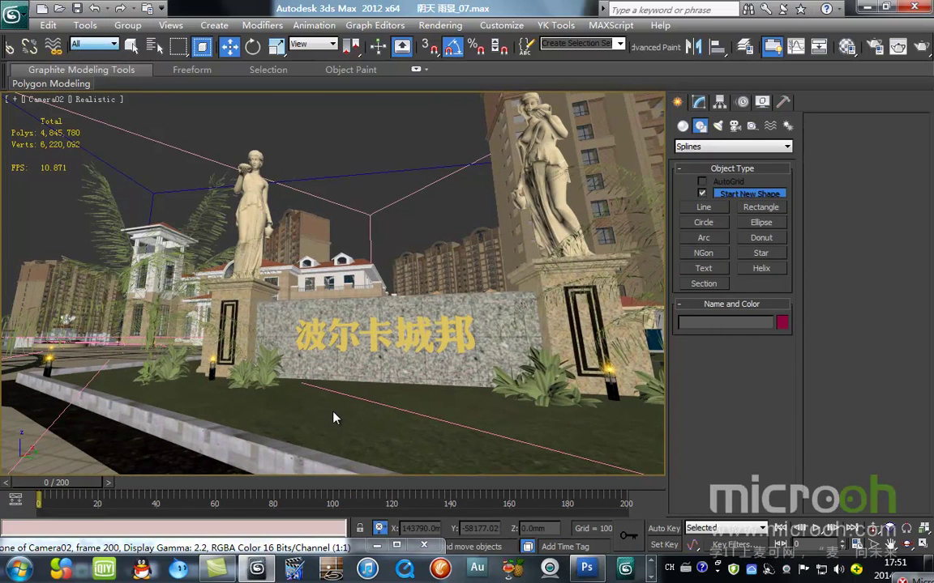
click(333, 411)
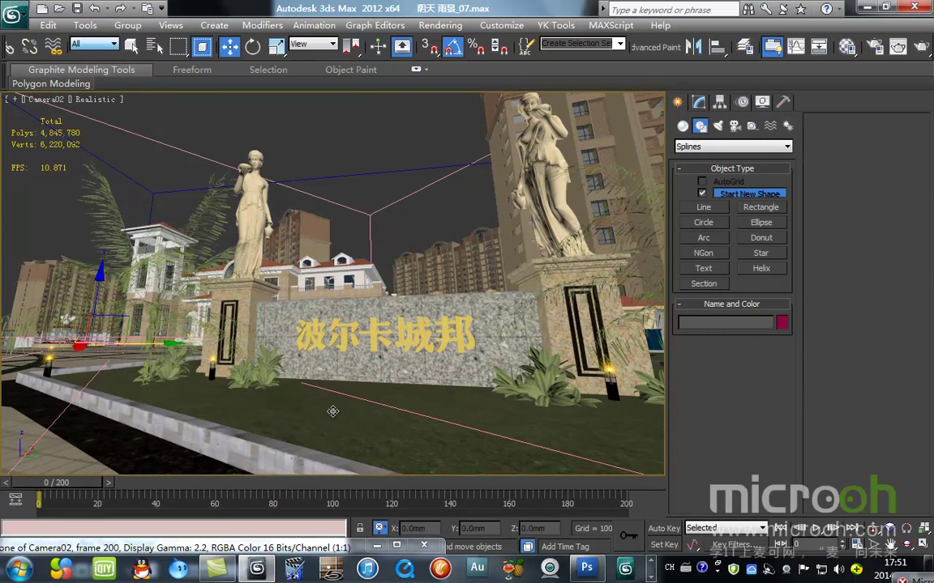
key(alt+q)
key(t)
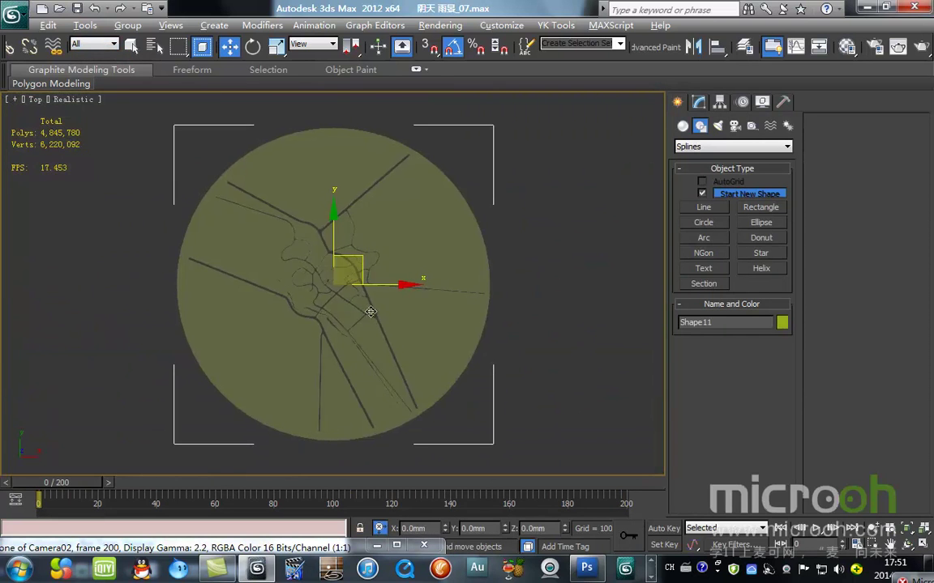
- Pick the lawn's grass material 草 from the isolated mesh into a spare Material Editor slot
scroll(367, 324, up, 5)
middle_drag(481, 313, 220, 376)
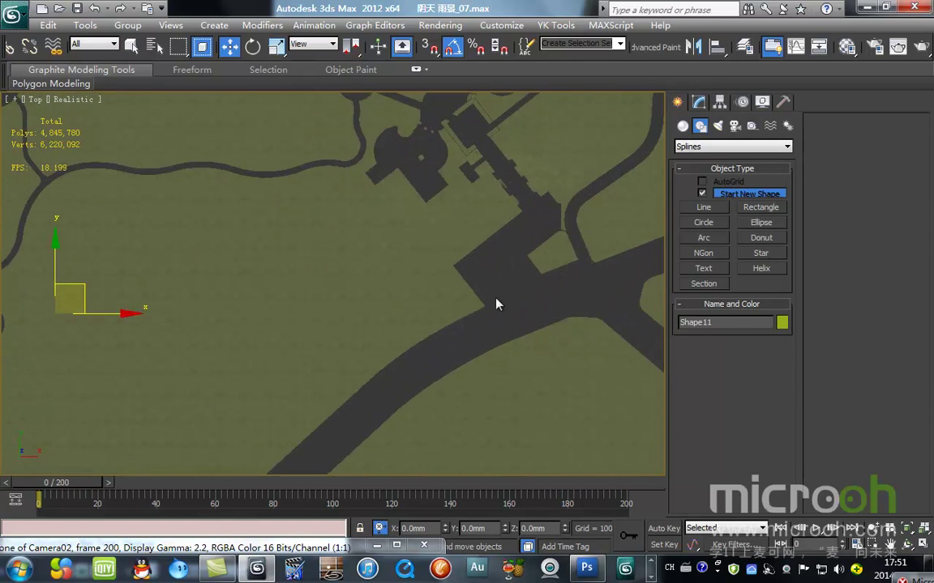
click(699, 102)
middle_drag(472, 317, 425, 324)
scroll(425, 324, up, 3)
middle_drag(424, 324, 449, 337)
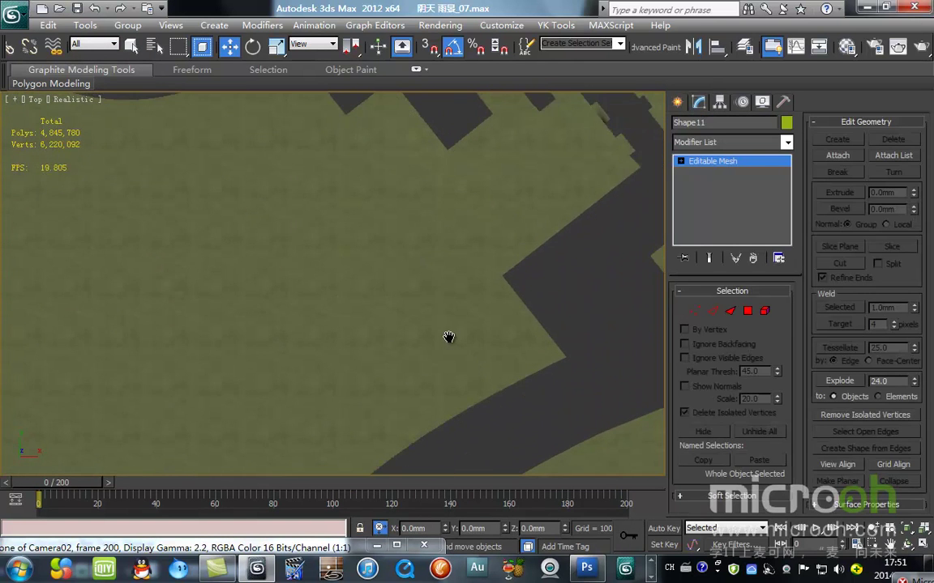
key(m)
key(c)
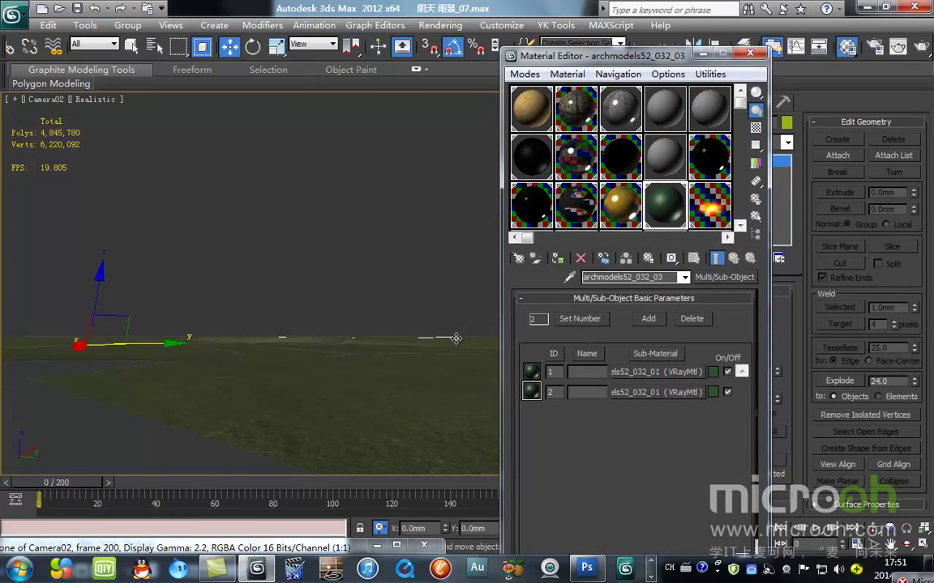
click(668, 152)
click(570, 278)
click(363, 387)
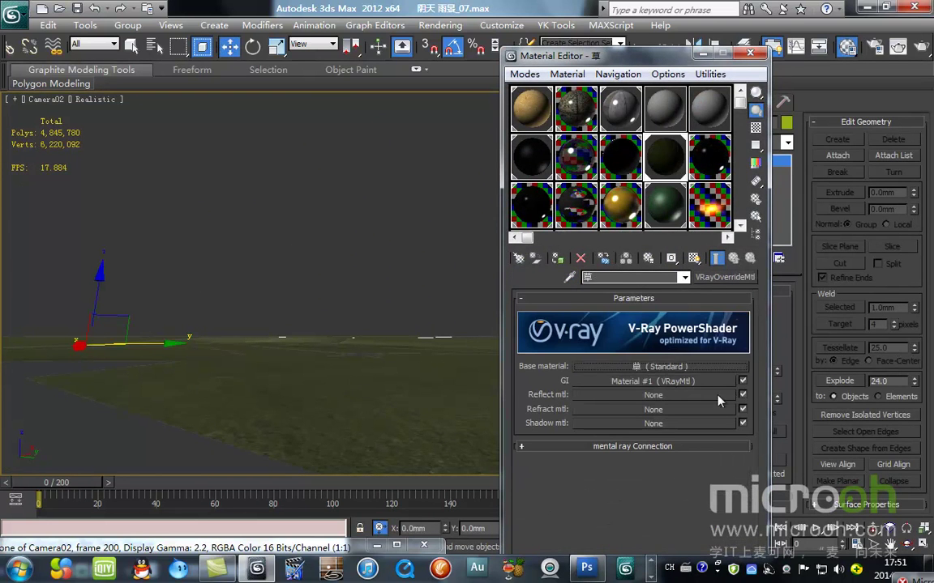
- Copy the diffuse bitmap of the grass base material to its Bump map and inspect the map in an enlarged sample preview
click(661, 366)
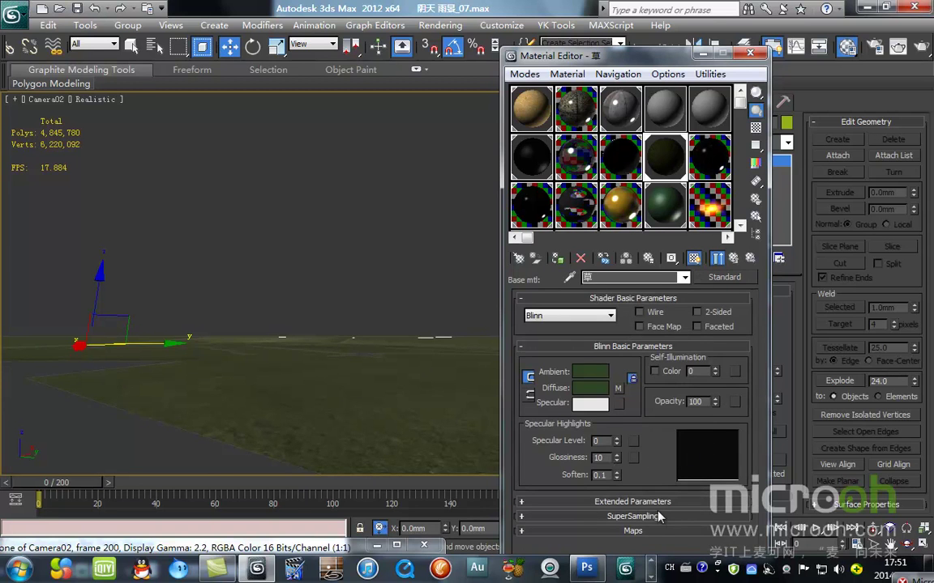
click(658, 531)
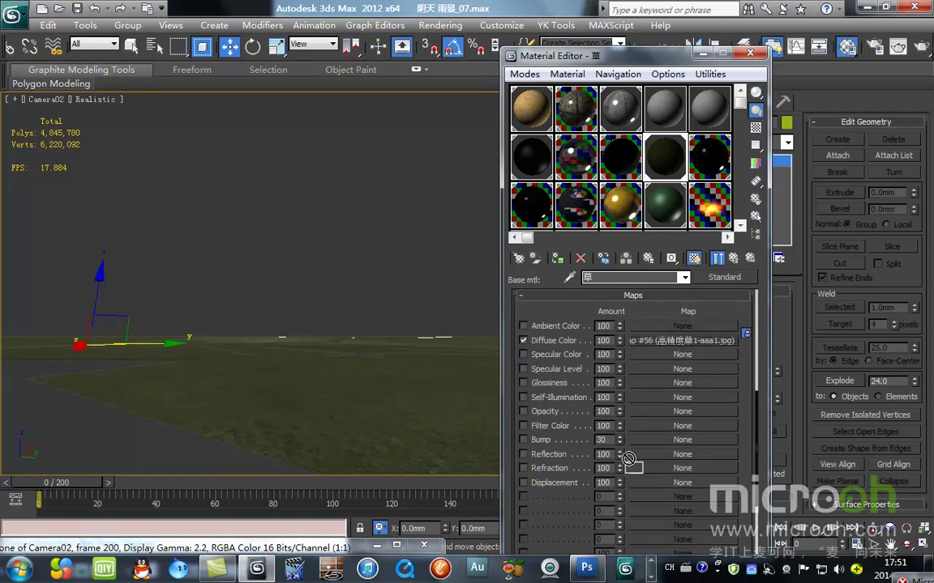
drag(637, 459, 640, 441)
click(602, 350)
double_click(655, 171)
click(683, 340)
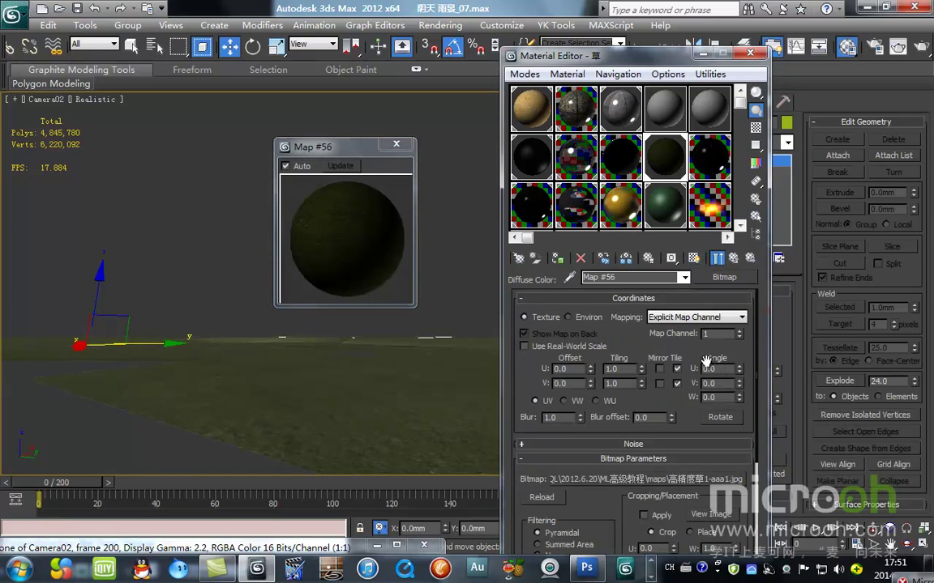
click(733, 258)
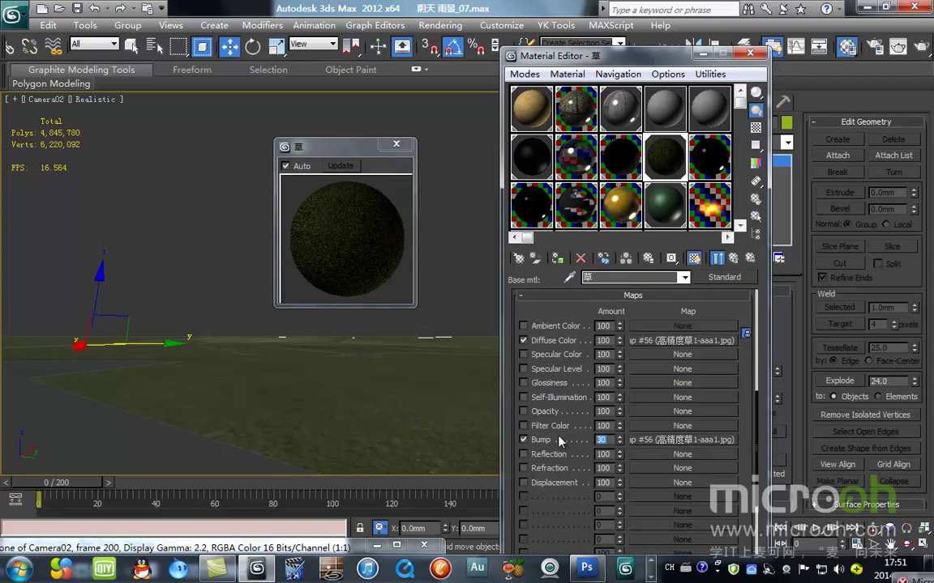
- Set the grass material's Bump amount to 50 with test renders through Camera02, and close the material and render windows
click(897, 48)
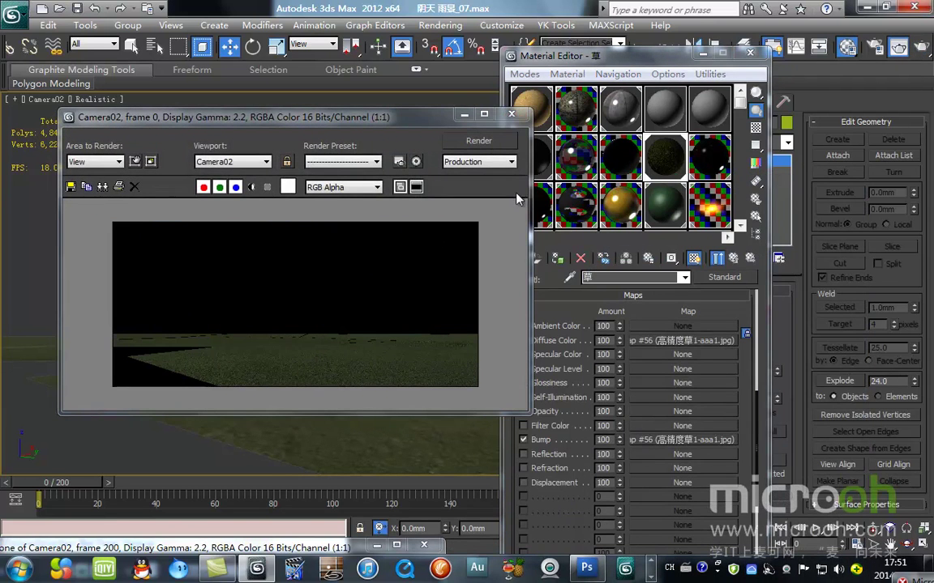
click(541, 438)
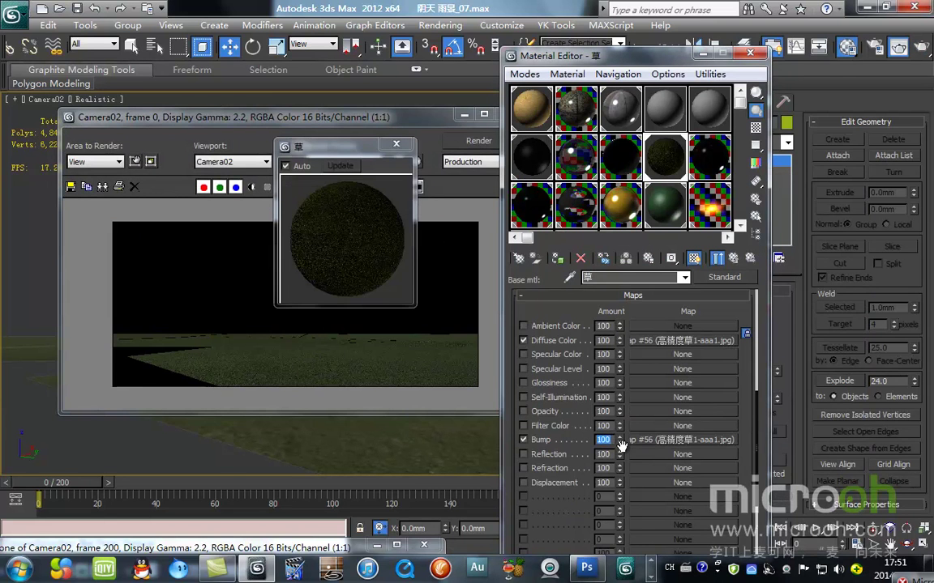
click(477, 142)
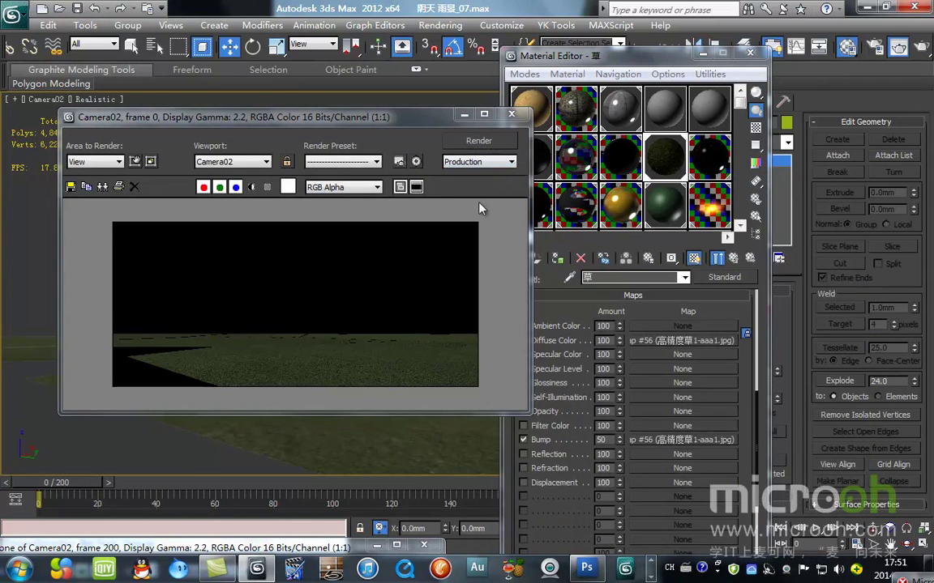
click(511, 116)
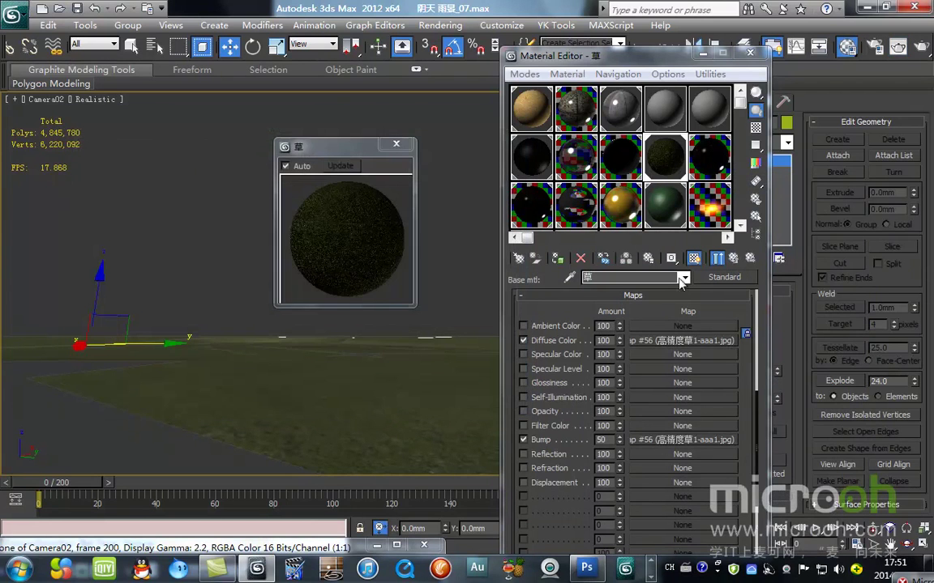
click(397, 144)
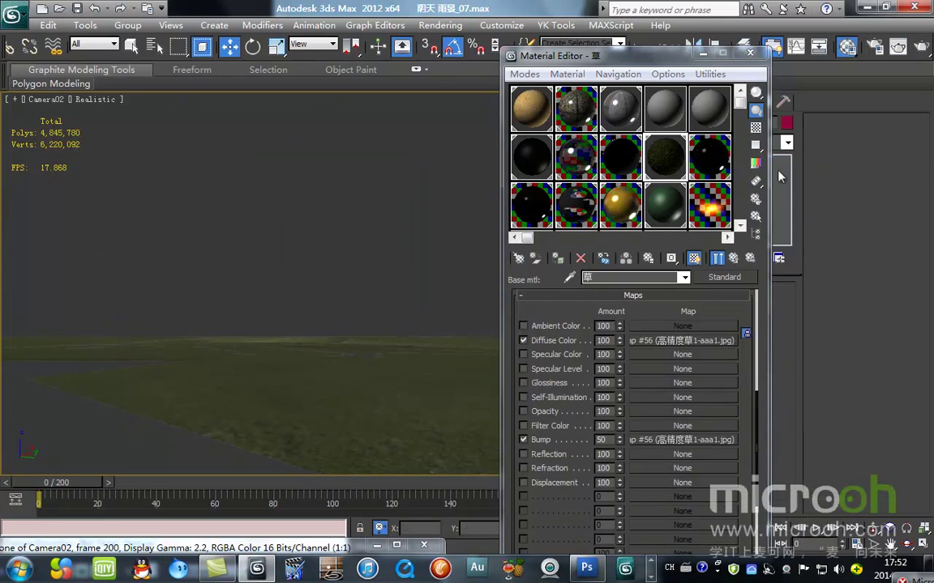
click(750, 54)
- Select the isolated lawn mesh, view its full extent from the top and exit isolation to bring back the whole scene
click(462, 463)
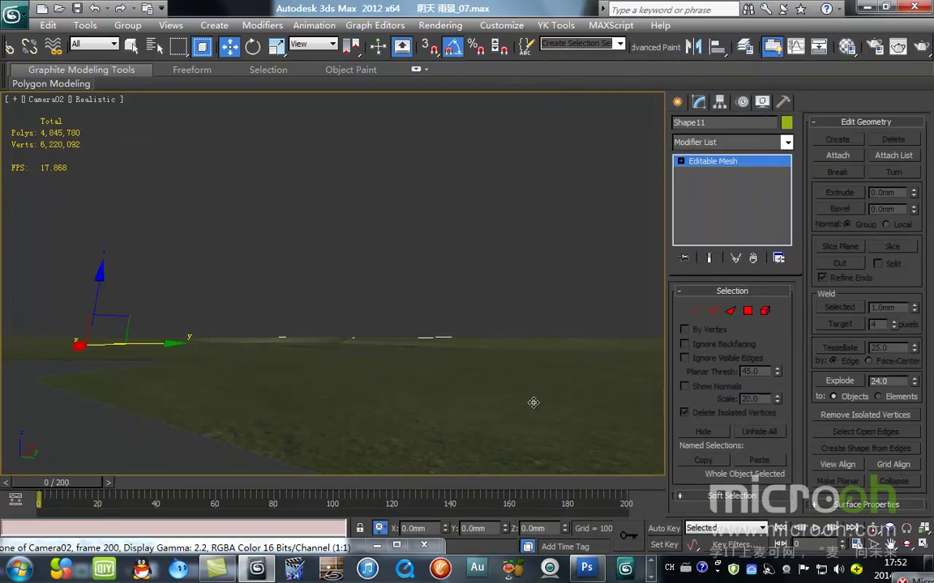
click(681, 161)
click(705, 163)
click(422, 408)
click(425, 407)
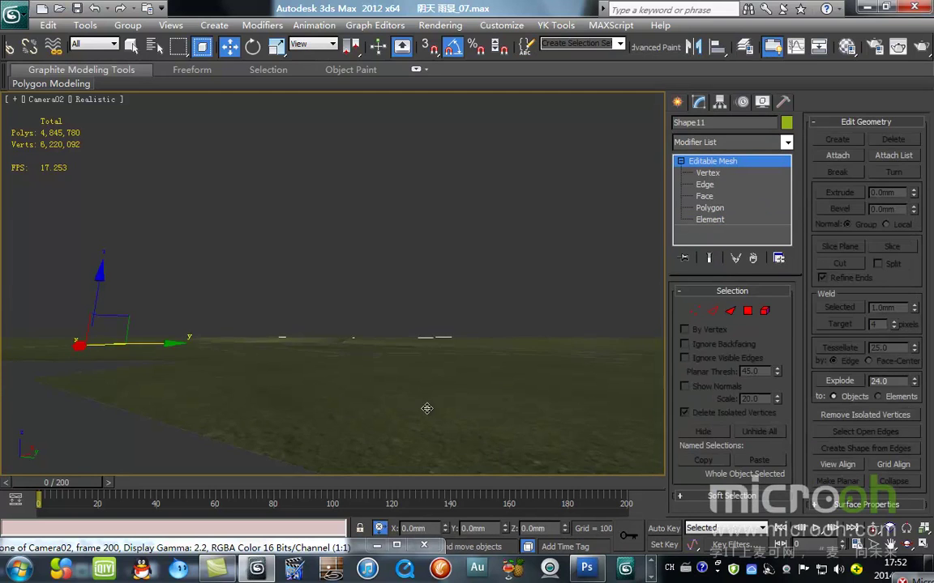
key(t)
key(z)
scroll(402, 297, up, 5)
scroll(400, 295, up, 5)
middle_drag(567, 281, 263, 361)
scroll(263, 361, up, 1)
right_click(441, 279)
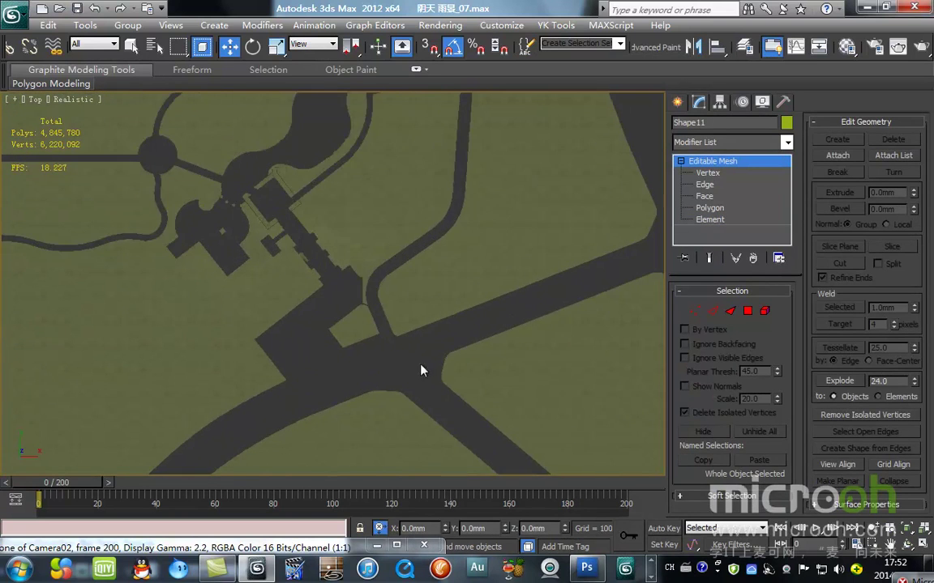
click(499, 219)
- Set the selection filter to VRayProxy, select all proxy plants and hide them
scroll(379, 342, up, 5)
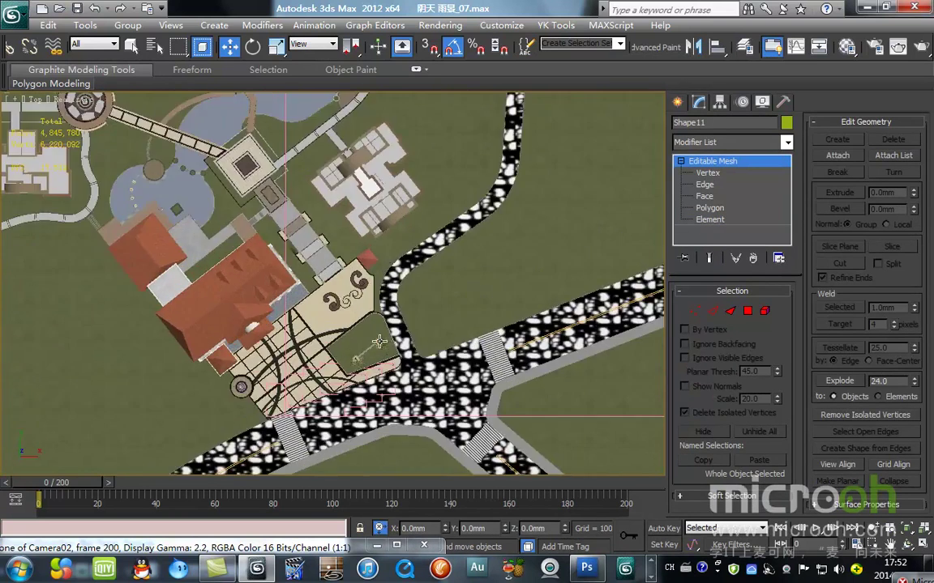
middle_drag(458, 447, 466, 241)
scroll(447, 286, up, 4)
middle_drag(447, 288, 403, 401)
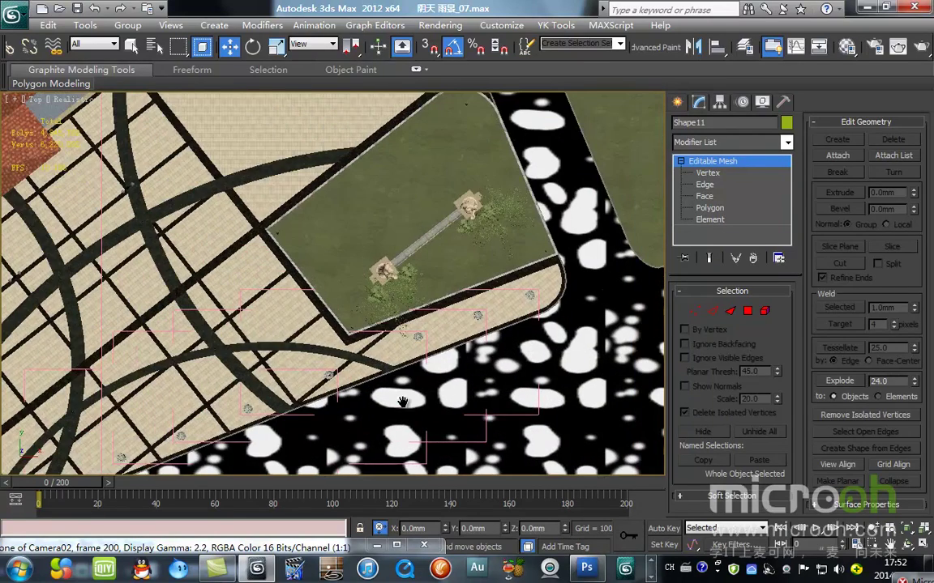
click(93, 44)
click(91, 190)
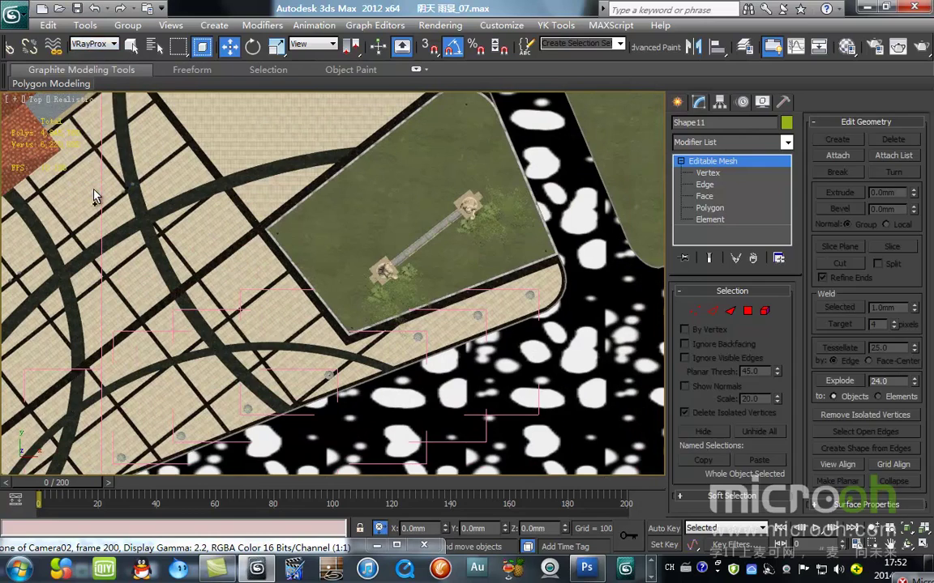
key(ctrl+a)
right_click(464, 271)
click(496, 228)
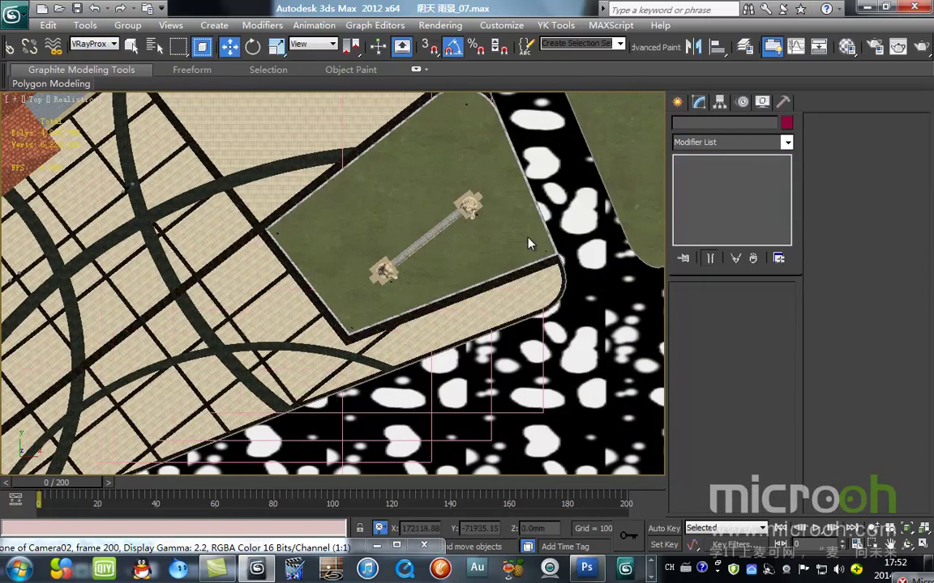
- Check the entrance sign's lawn through Camera02 at frame 0 and locate the same plot in the top view
key(c)
drag(55, 483, 1, 483)
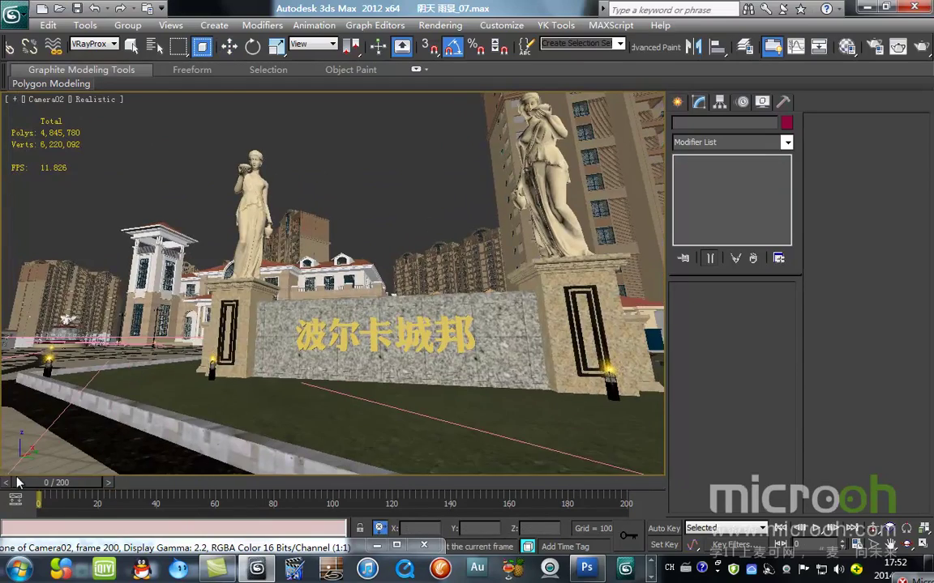
key(t)
middle_drag(396, 301, 396, 301)
scroll(396, 300, down, 10)
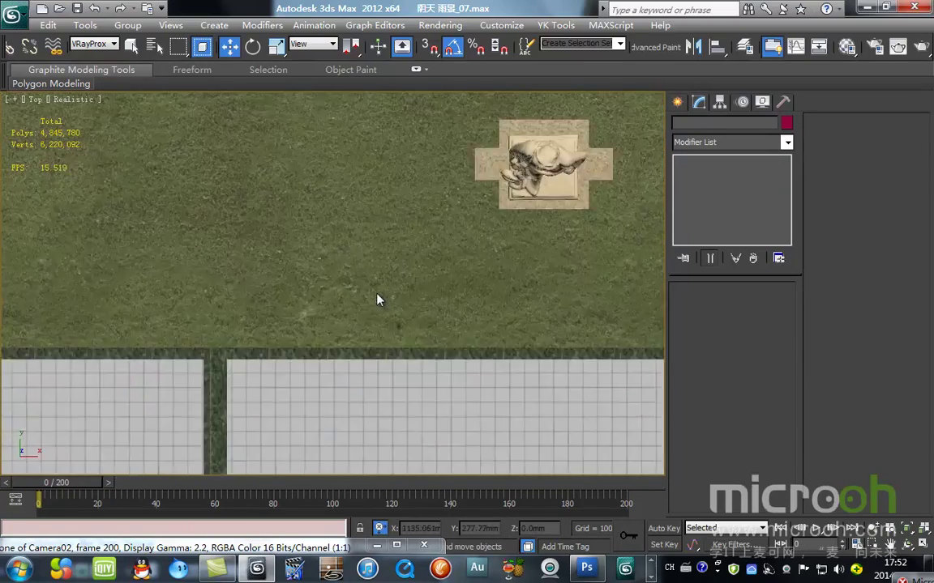
middle_drag(237, 325, 1, 282)
middle_drag(560, 434, 478, 333)
scroll(560, 301, up, 6)
scroll(344, 256, up, 8)
scroll(478, 334, down, 3)
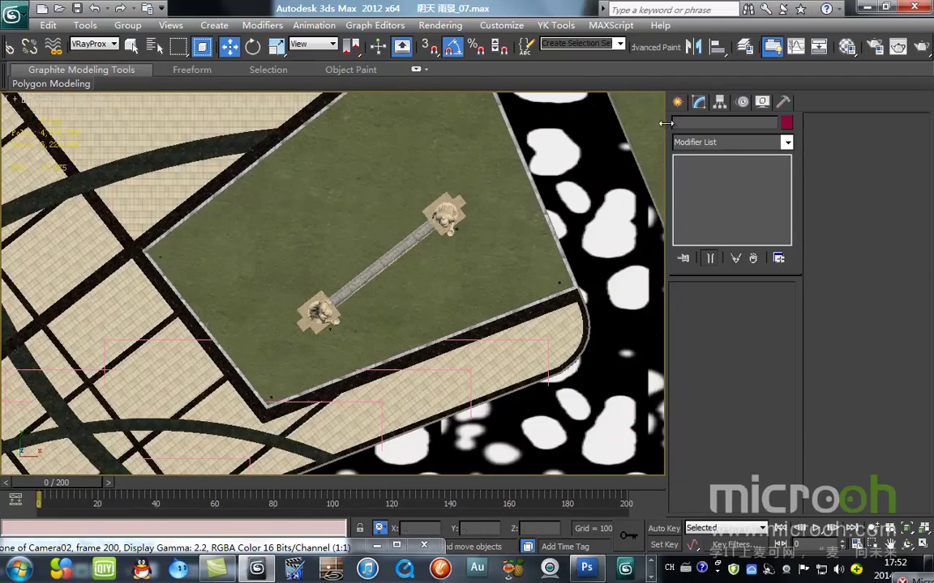
- Draw a closed six-point Line spline with Corner drag type just inside the curb around the sign's lawn plot
click(677, 101)
click(700, 126)
click(703, 208)
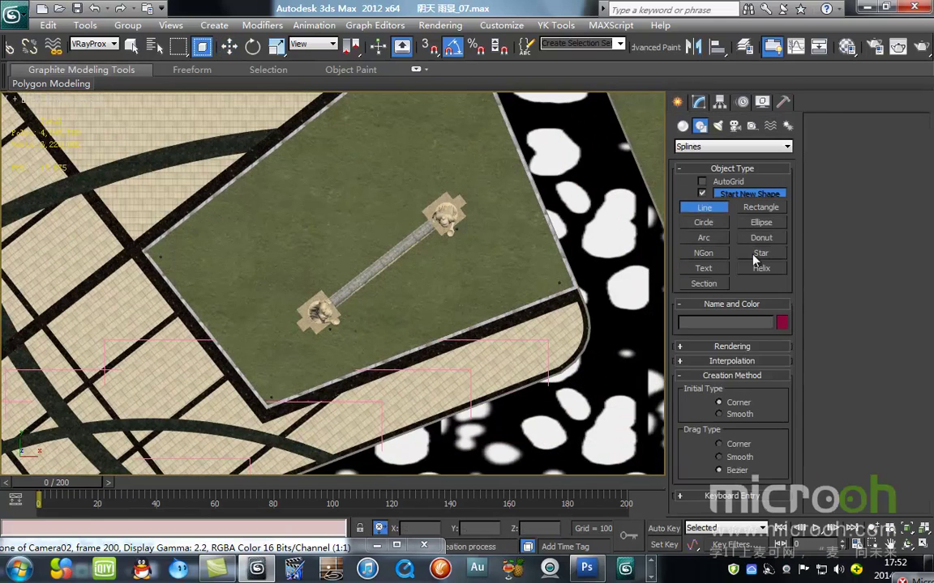
click(719, 444)
middle_drag(236, 251, 235, 314)
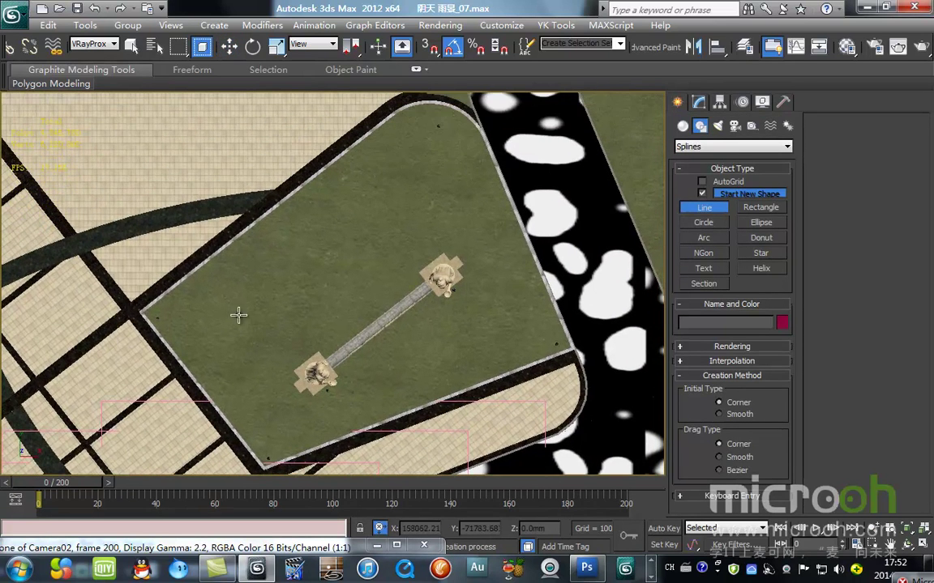
click(151, 314)
key(F3)
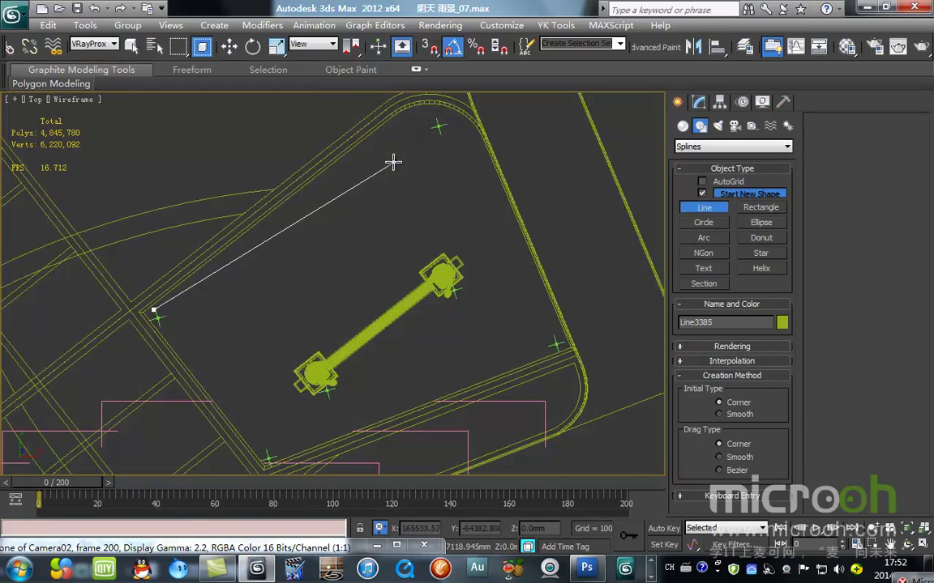
click(406, 114)
click(460, 113)
click(484, 149)
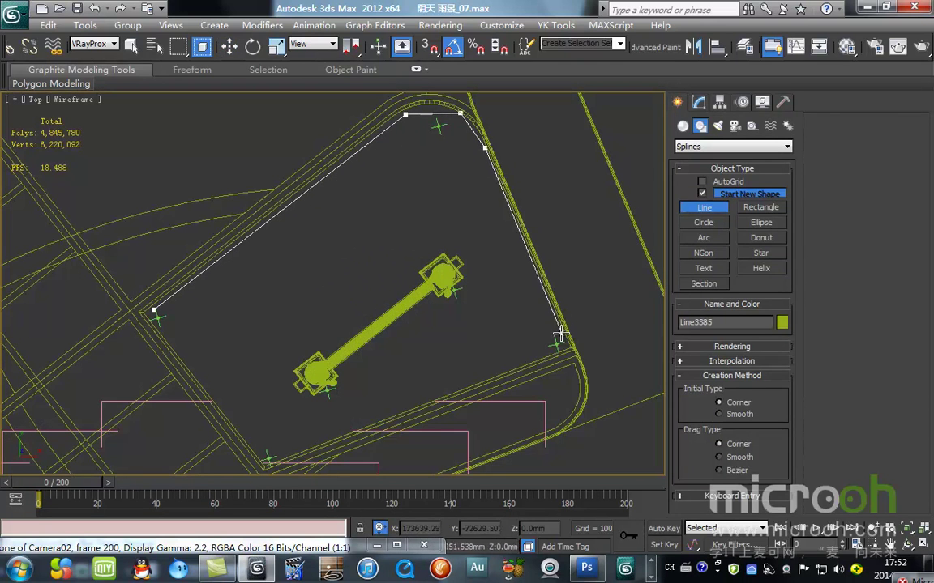
click(566, 345)
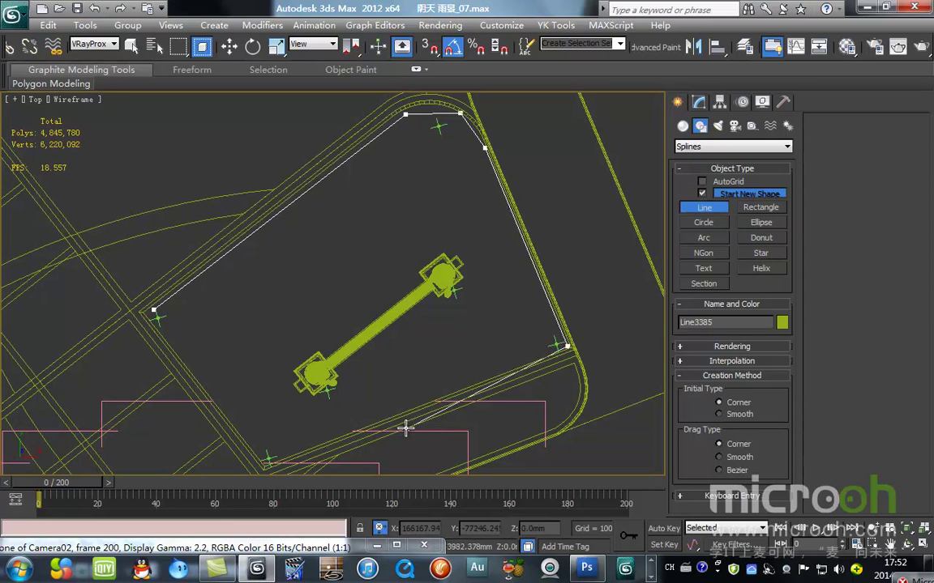
click(269, 462)
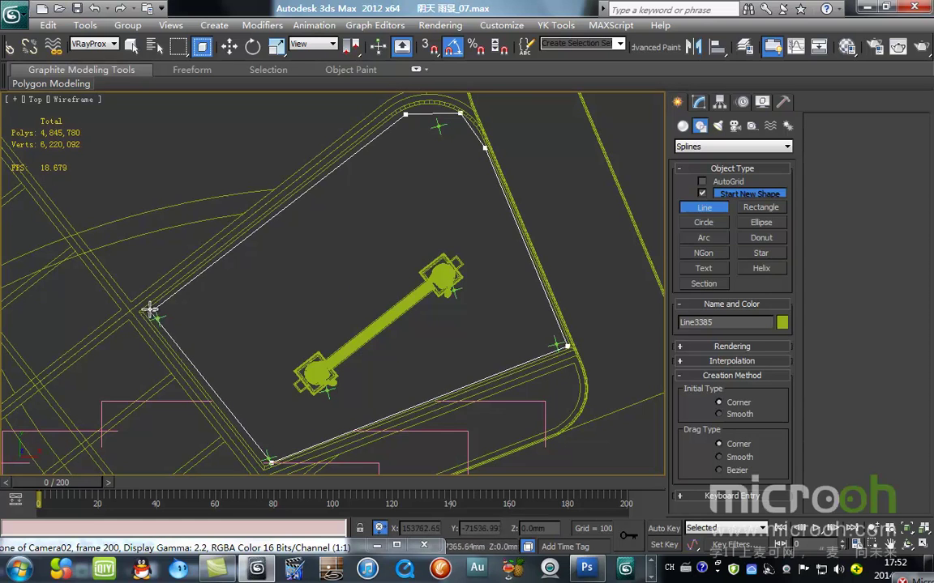
click(150, 311)
click(431, 332)
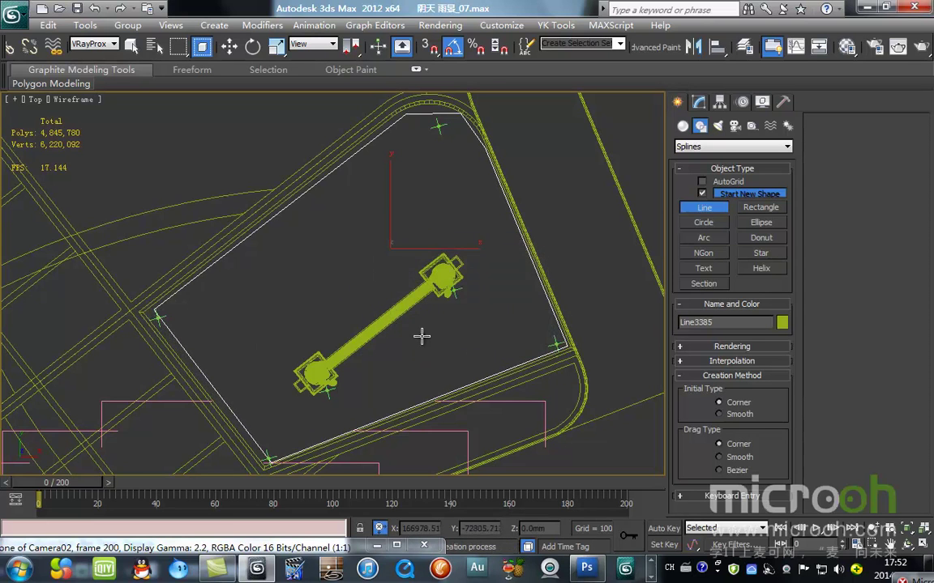
scroll(385, 331, up, 2)
middle_drag(386, 331, 382, 263)
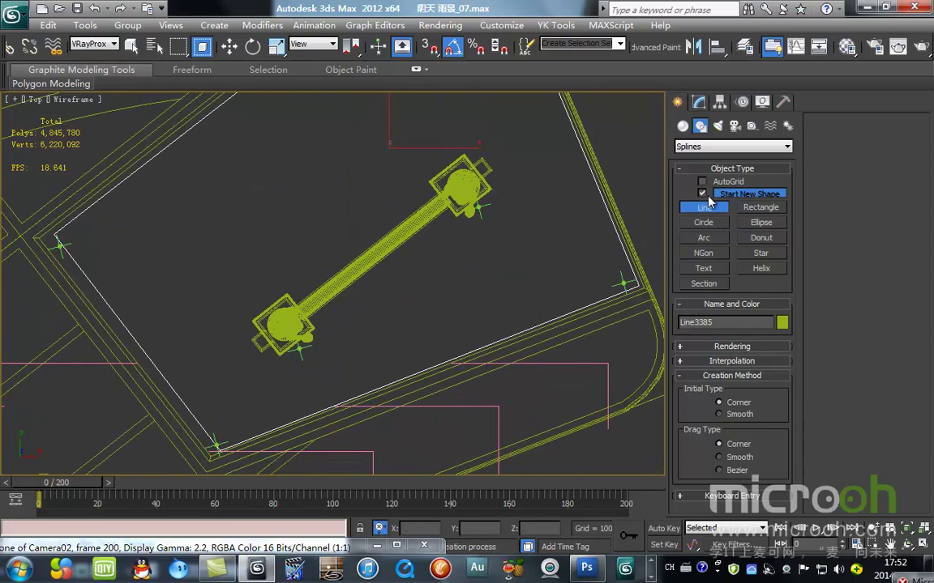
click(770, 209)
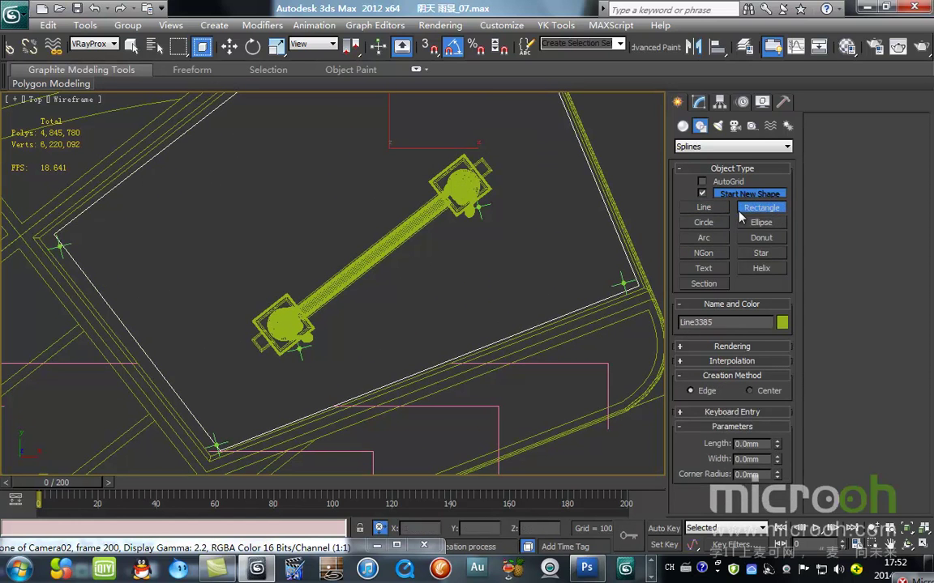
click(708, 207)
click(230, 49)
middle_drag(444, 219, 436, 284)
click(585, 246)
scroll(417, 298, down, 2)
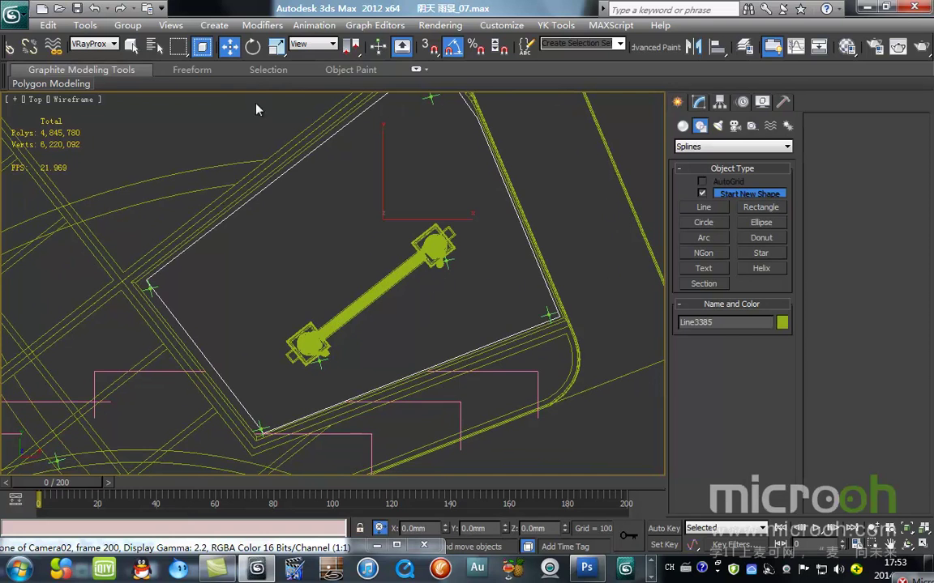
click(454, 215)
key(Delete)
click(424, 243)
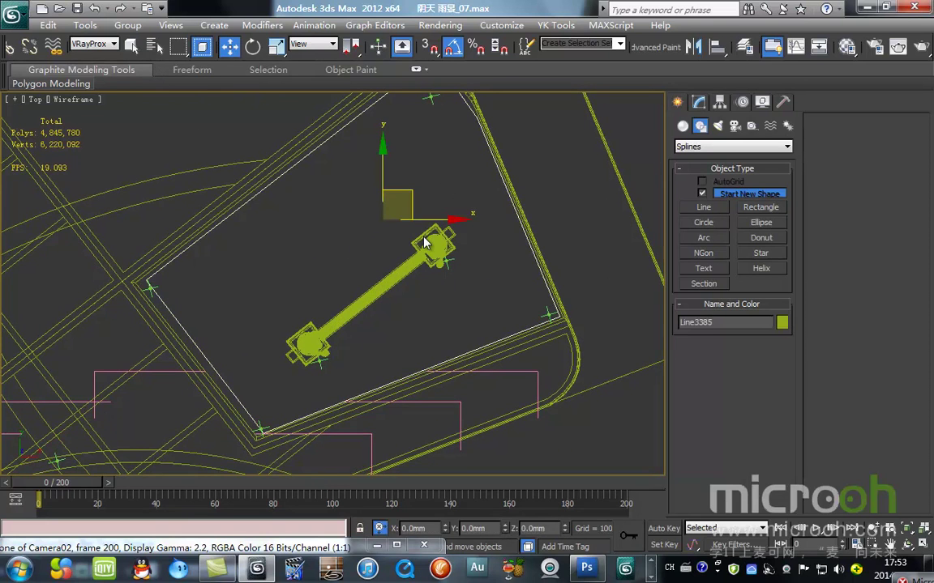
- Draw a closed Line spline around the footprint of the sign wall and its two statue pedestals
click(703, 208)
scroll(372, 250, up, 2)
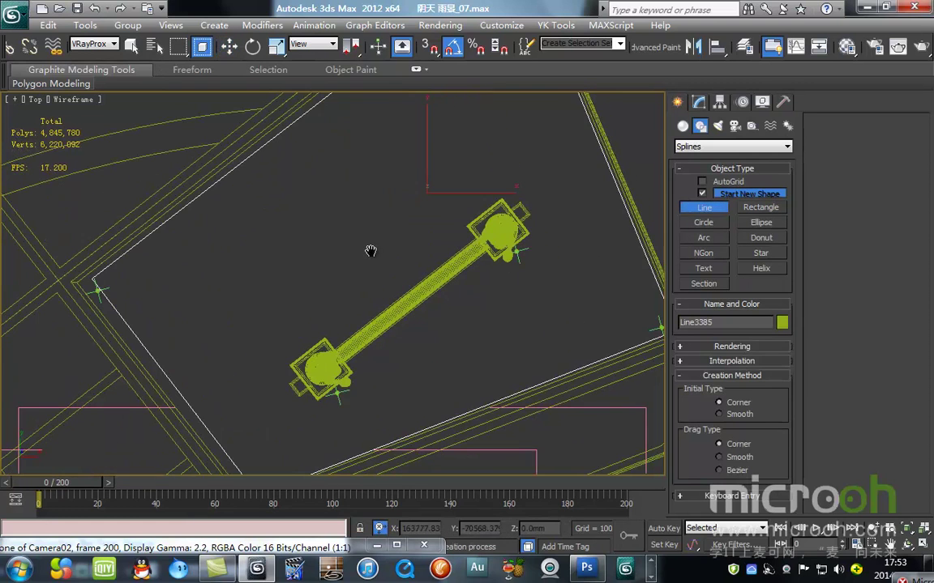
click(509, 189)
click(278, 370)
click(316, 415)
click(366, 378)
click(357, 364)
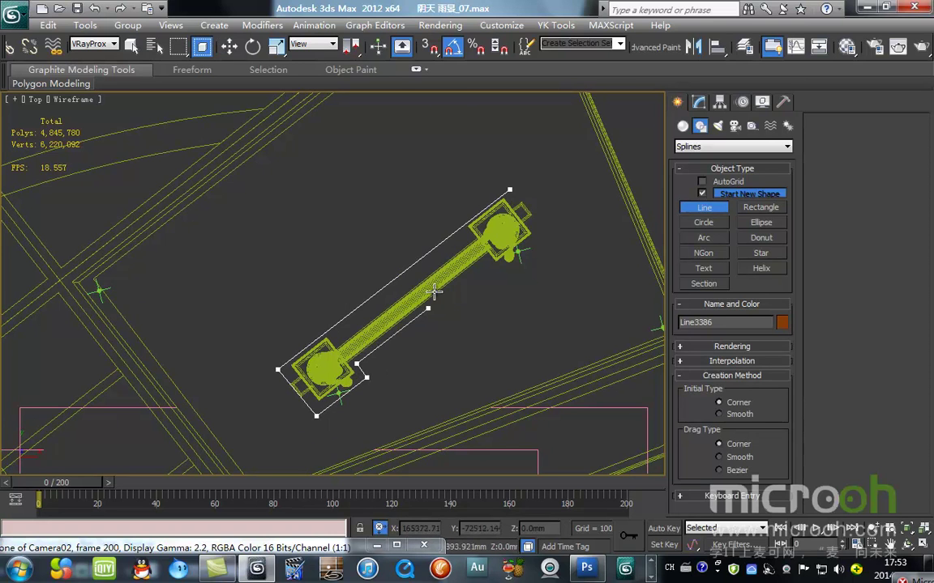
click(487, 259)
click(502, 270)
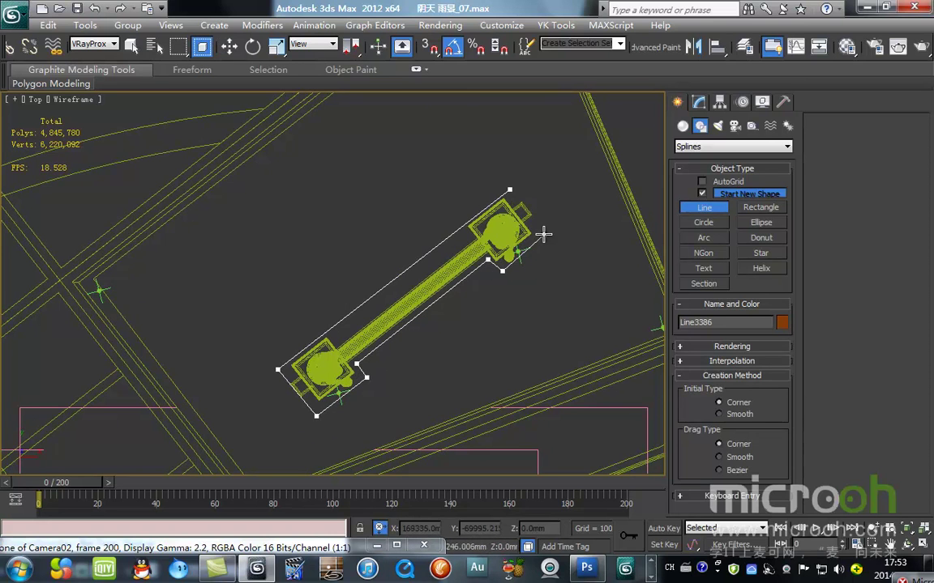
click(509, 191)
click(468, 339)
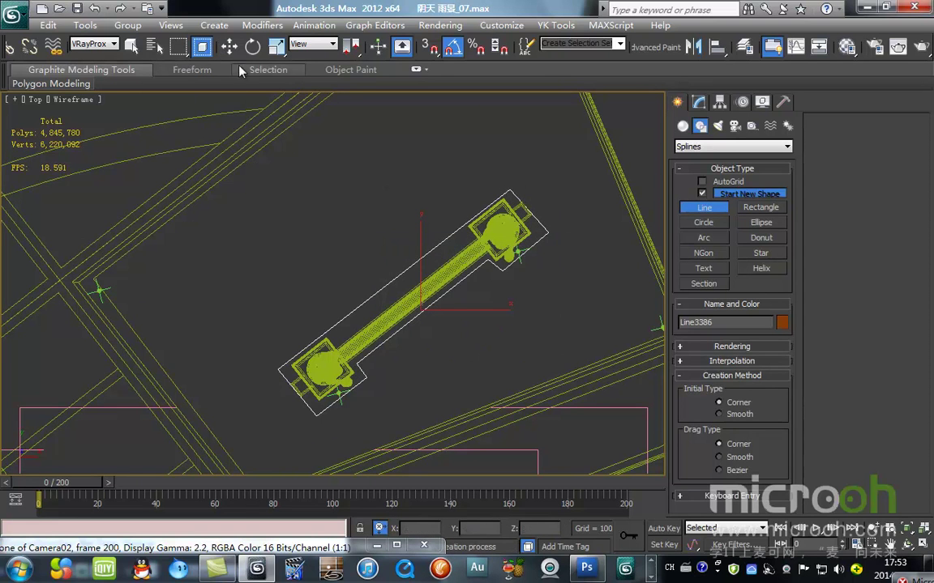
key(w)
- Set the selection filter to All, select both the lawn outline and the sign outline, and isolate them
scroll(277, 214, up, 3)
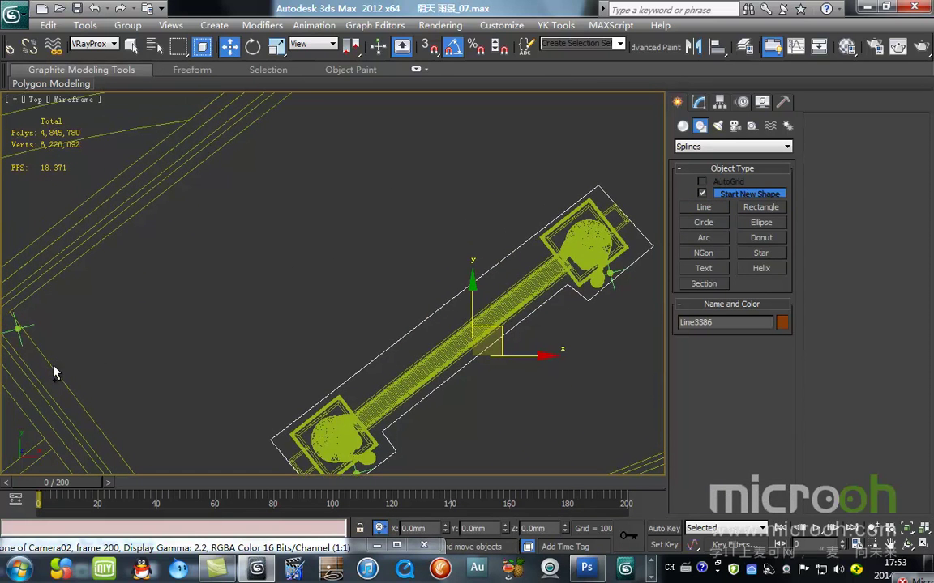
middle_drag(56, 378, 246, 256)
click(99, 44)
click(99, 57)
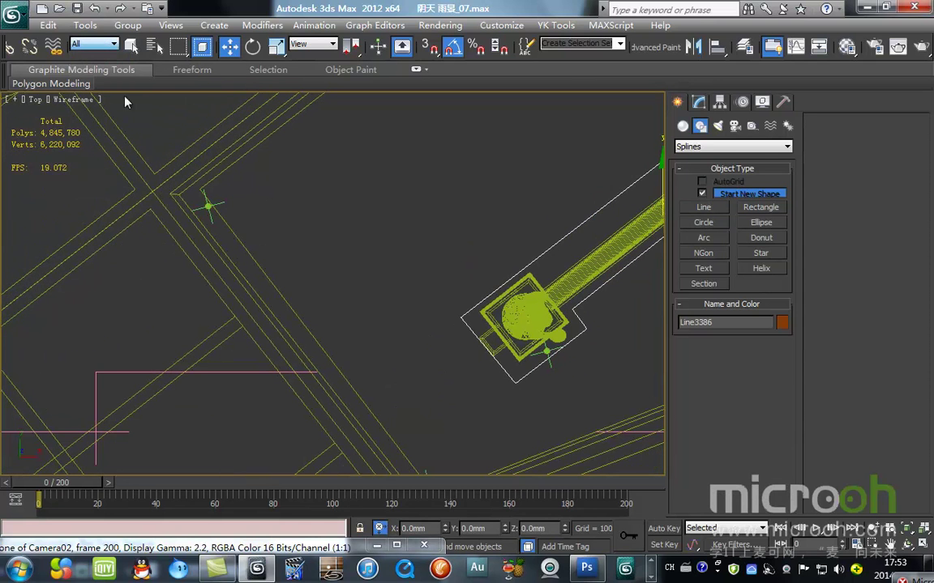
click(284, 301)
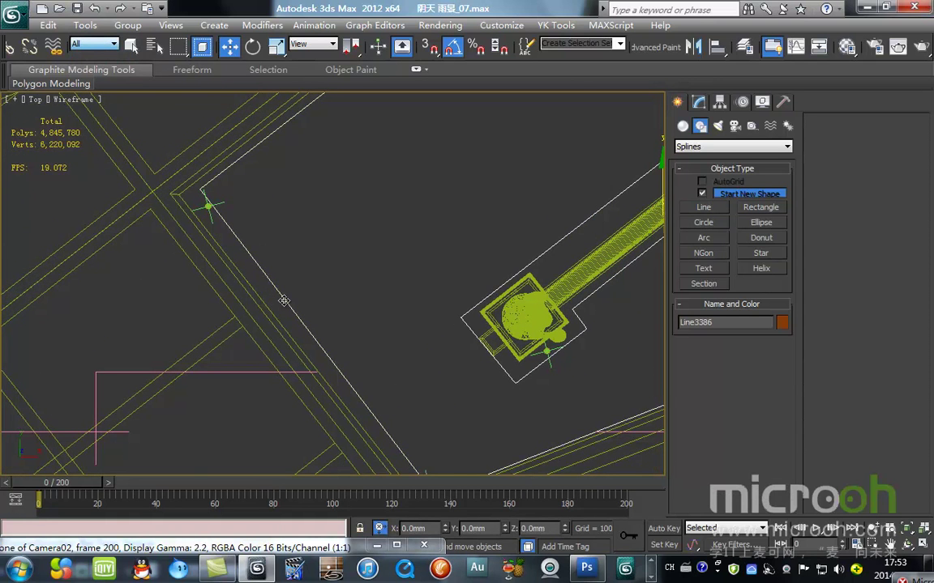
scroll(283, 301, up, 3)
key(alt+q)
scroll(294, 299, down, 5)
alt+middle_drag(295, 300, 321, 266)
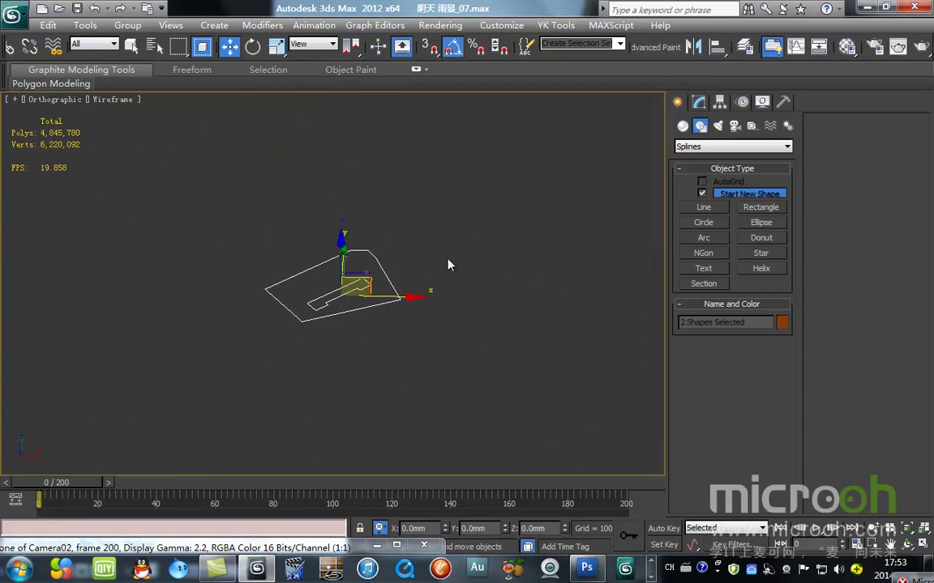
click(448, 260)
scroll(334, 285, up, 4)
drag(470, 393, 354, 241)
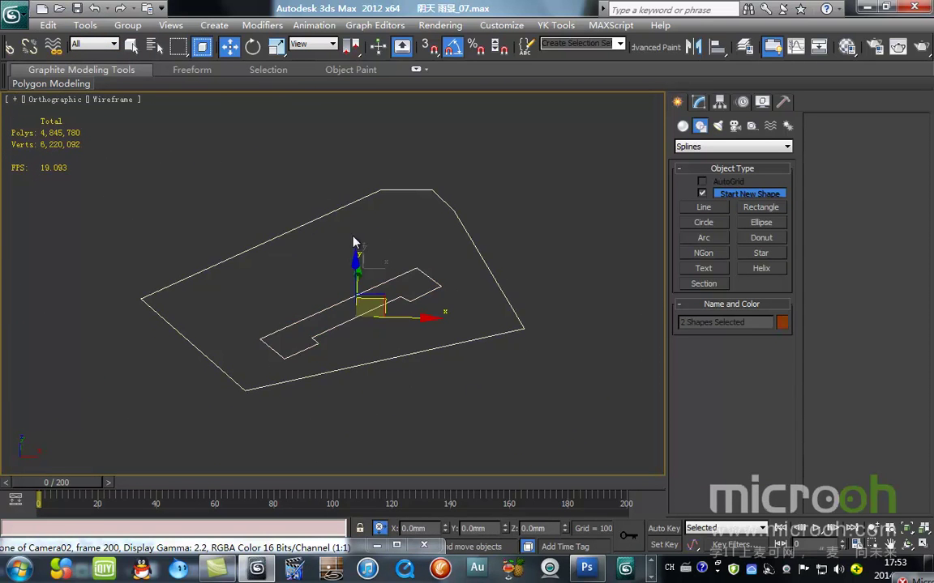
- Attach the inner sign outline to the outer lawn outline so they form one shape
key(t)
click(585, 328)
click(518, 317)
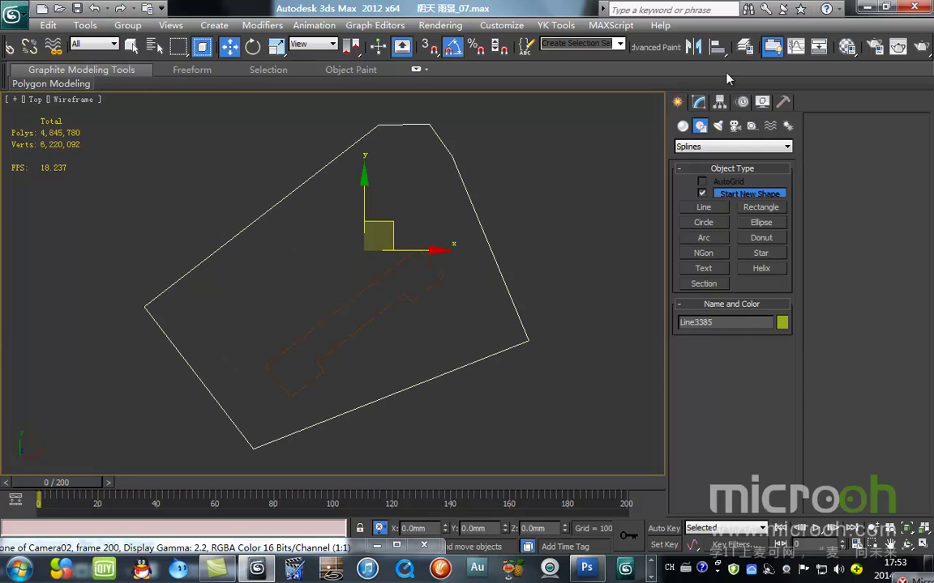
click(699, 103)
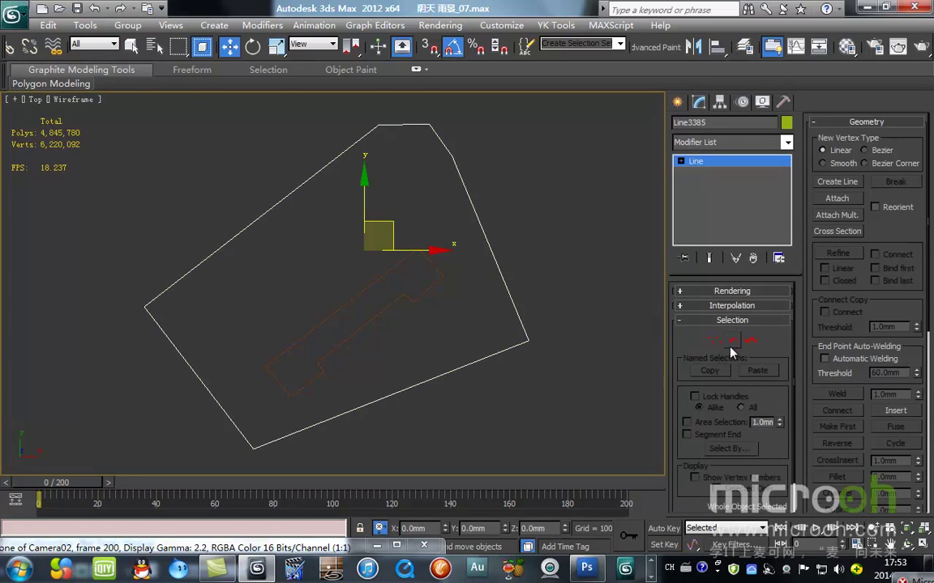
click(838, 199)
click(369, 318)
key(w)
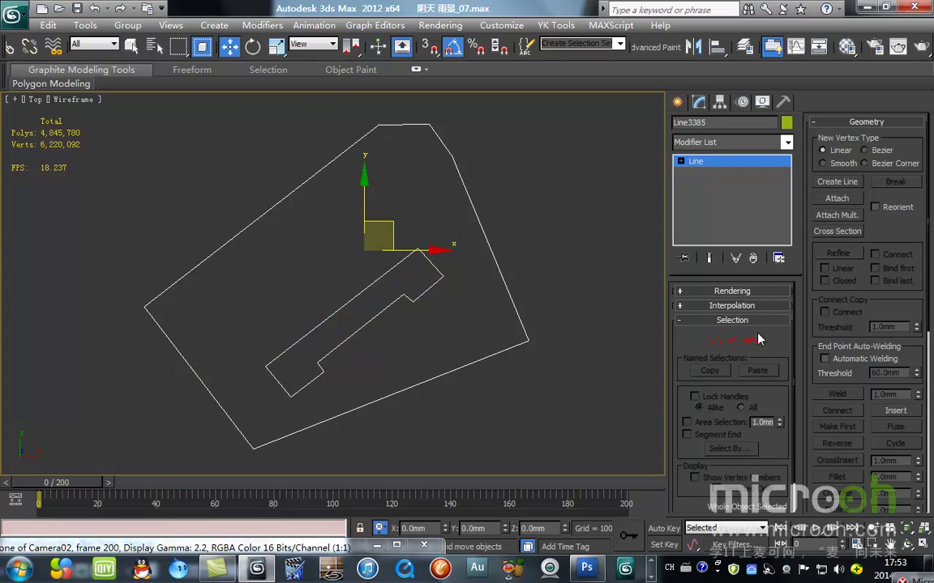
- Fillet all vertices of the combined lawn and sign outline by about 3715 mm
click(715, 342)
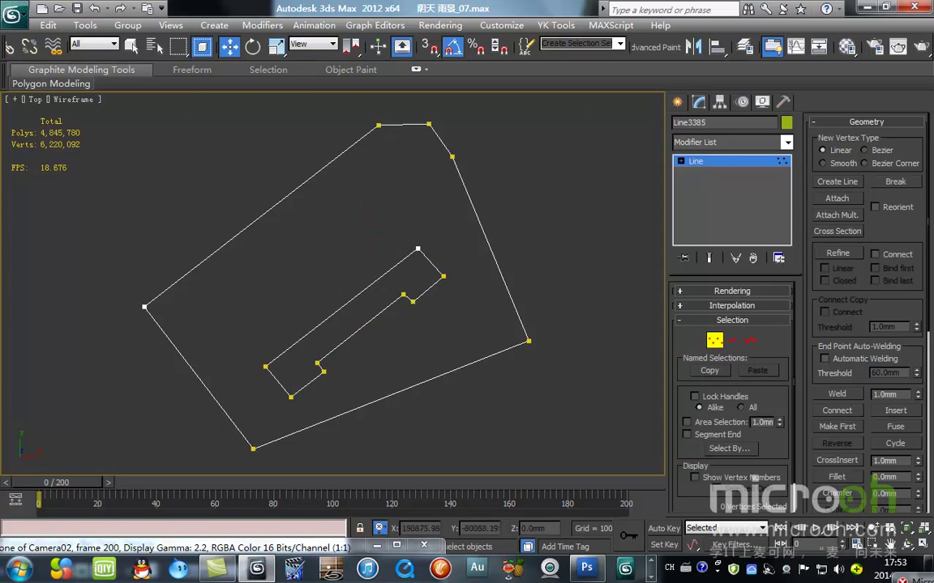
key(ctrl+a)
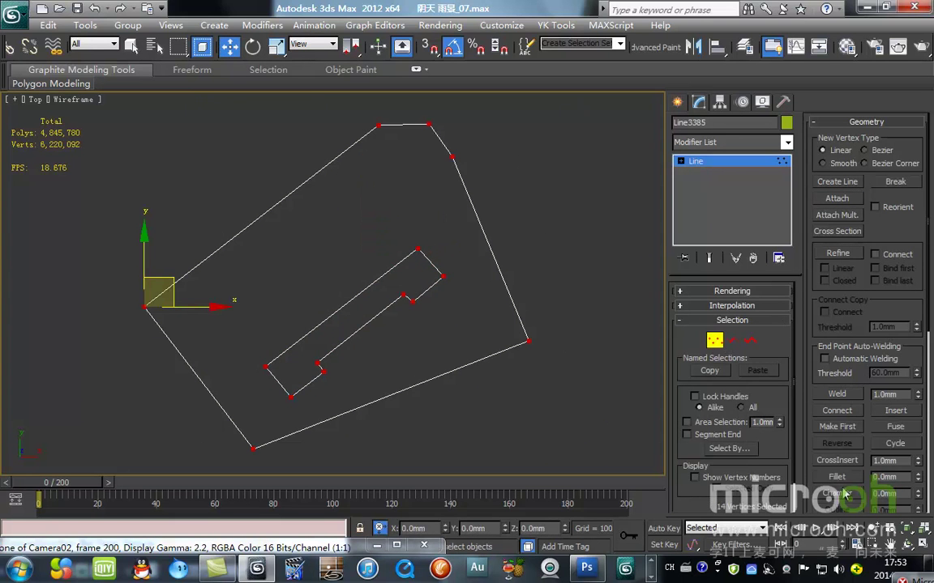
click(847, 478)
drag(528, 342, 490, 239)
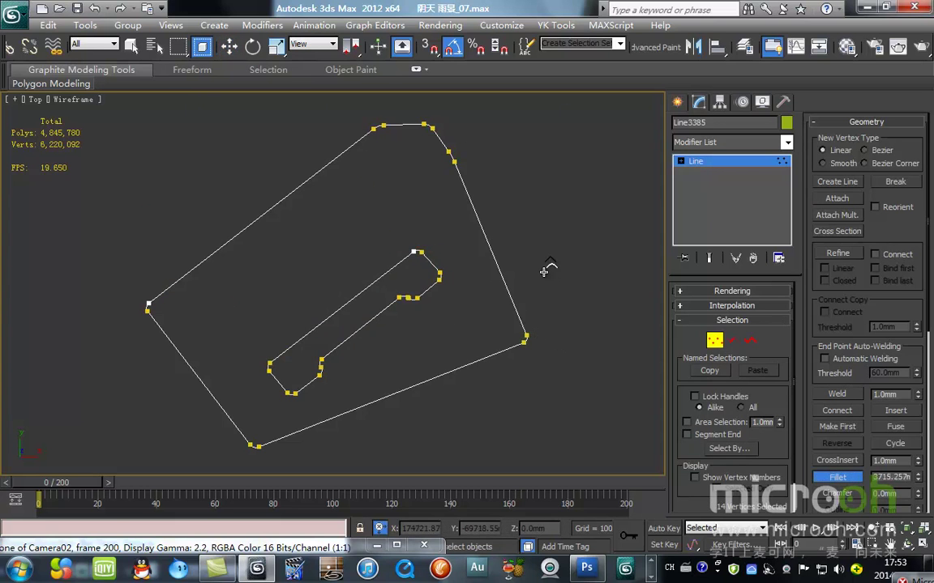
- Return the filleted outline to object level and convert it to an Editable Mesh
click(681, 161)
click(695, 161)
click(541, 178)
click(500, 276)
alt+middle_drag(438, 326, 364, 306)
key(f)
key(z)
alt+middle_drag(492, 314, 493, 194)
right_click(493, 195)
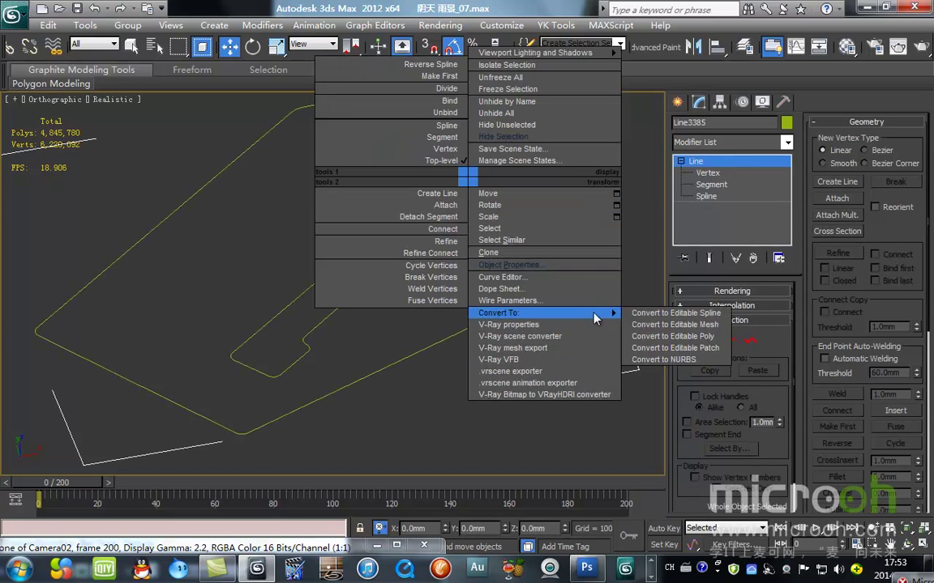
click(590, 291)
scroll(523, 273, up, 2)
scroll(358, 299, up, 2)
key(F3)
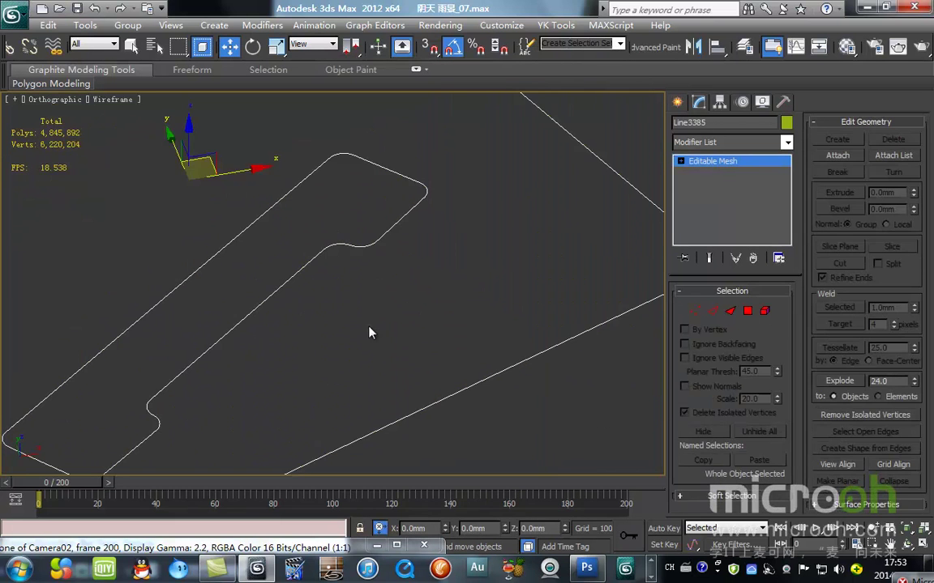
- Check the object properties of the converted lawn mesh
right_click(494, 219)
click(570, 315)
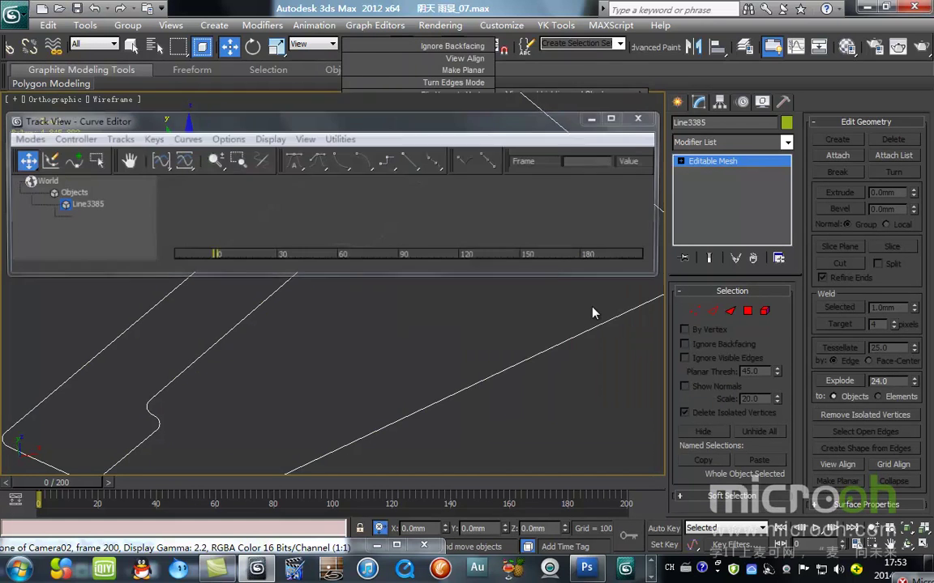
click(636, 120)
right_click(492, 212)
click(566, 300)
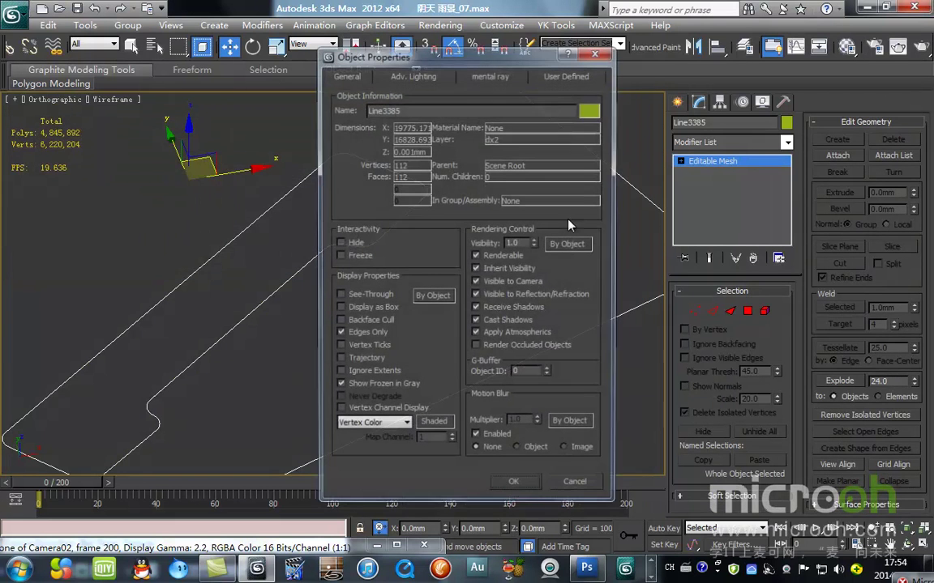
click(575, 485)
click(486, 344)
- Show the lawn mesh shaded and unhide all the scene's objects around it
key(F3)
click(405, 281)
right_click(488, 241)
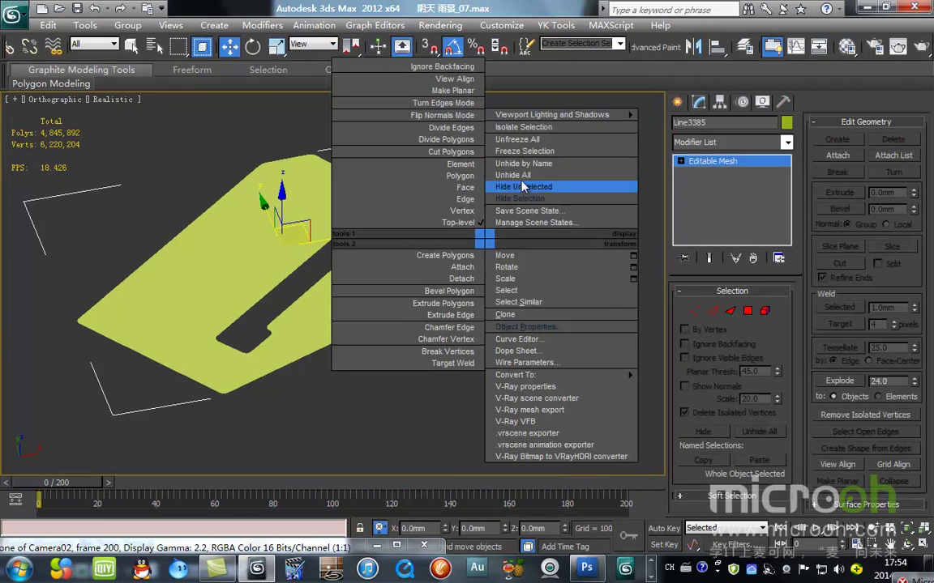
click(528, 175)
scroll(340, 279, up, 3)
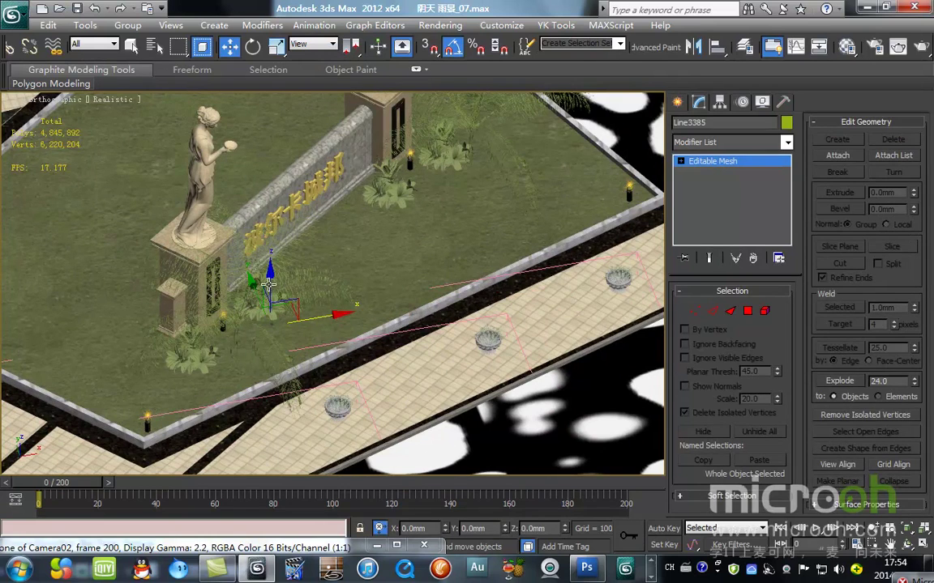
drag(271, 277, 290, 311)
key(F3)
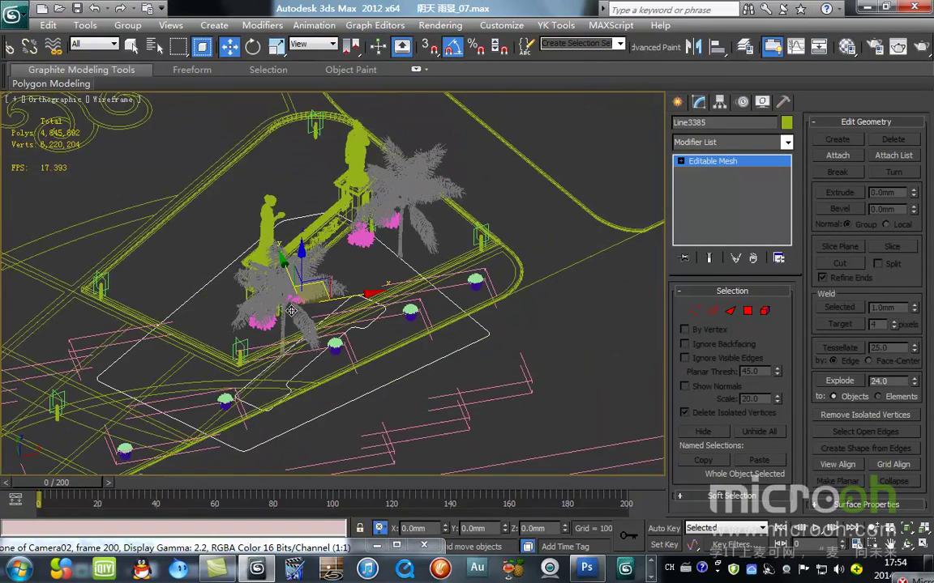
key(alt+q)
right_click(490, 204)
click(566, 151)
key(alt+q)
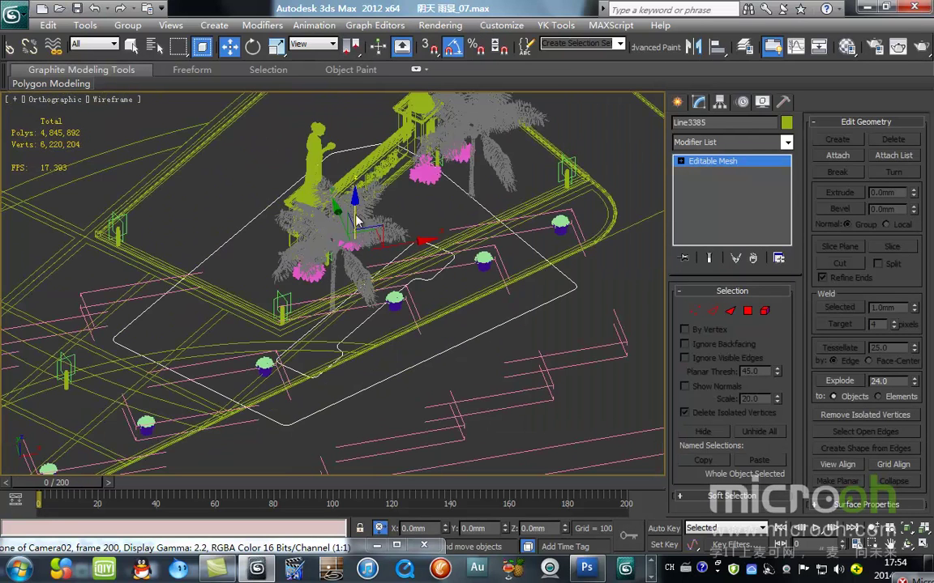
- Raise the lawn mesh along Z by about 6000 mm toward the sign's lawn in shaded view
key(F3)
drag(354, 212, 354, 103)
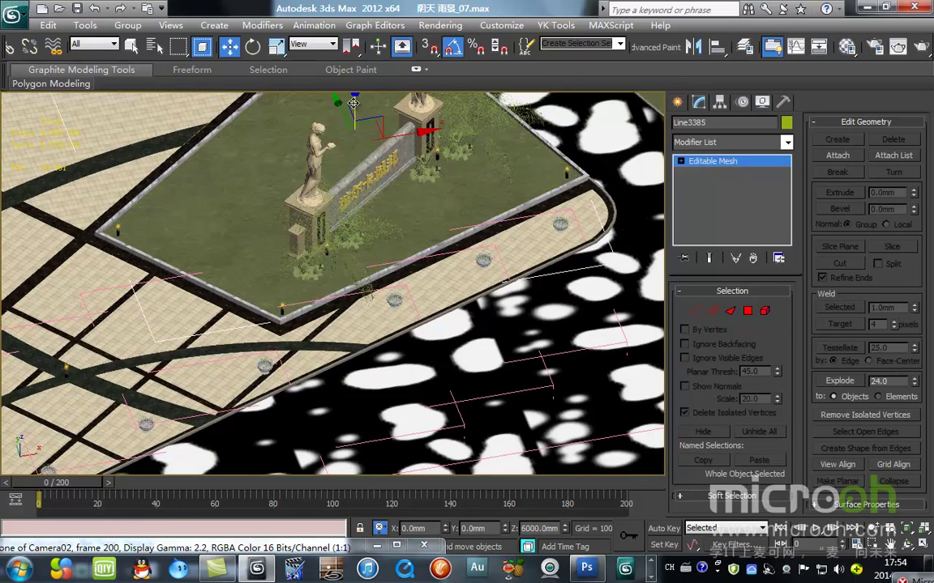